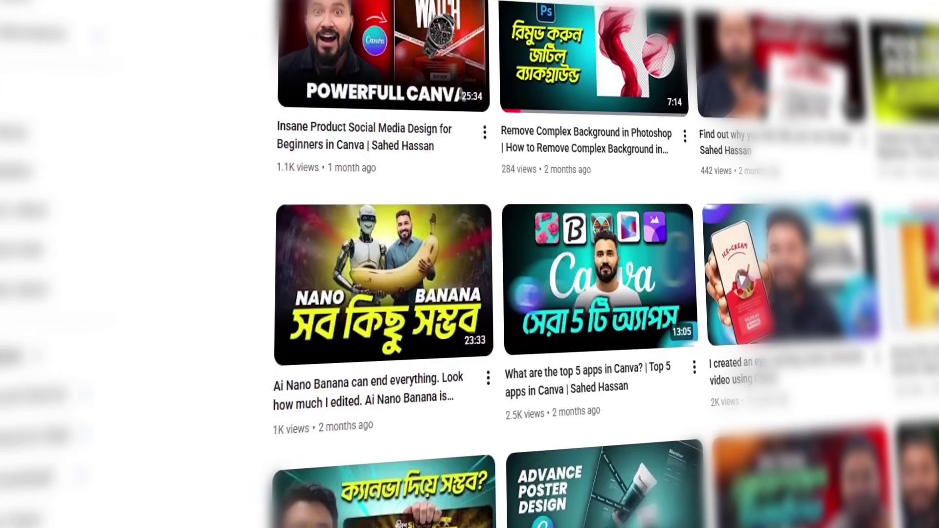
{"action": "scroll", "coordinate": [485, 265], "scroll_direction": "down", "scroll_amount": 2}
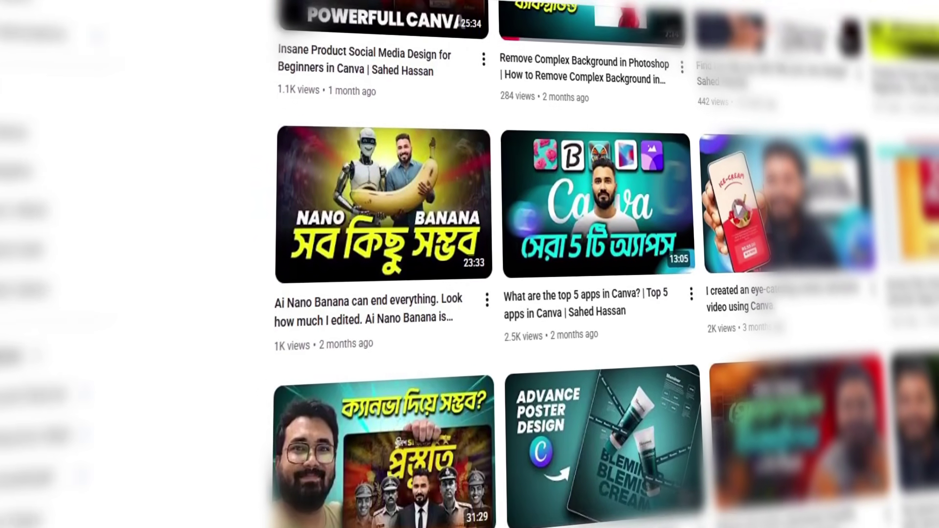
{"action": "scroll", "coordinate": [485, 264], "scroll_direction": "down", "scroll_amount": 2}
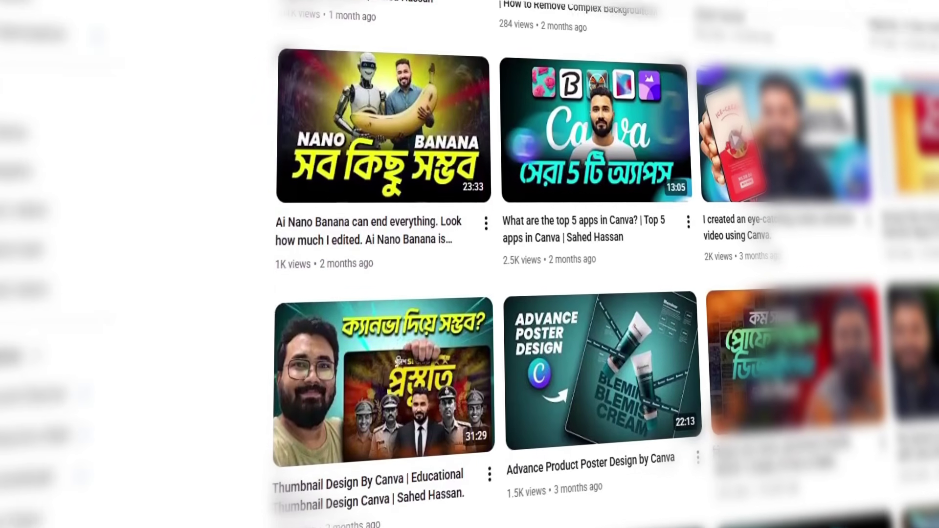
{"action": "scroll", "coordinate": [485, 264], "scroll_direction": "down", "scroll_amount": 2}
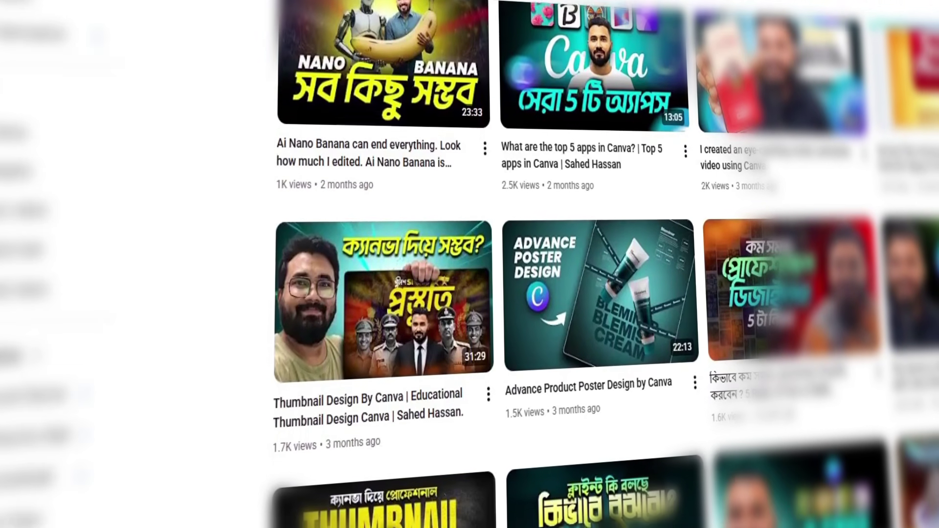
{"action": "scroll", "coordinate": [485, 264], "scroll_direction": "down", "scroll_amount": 2}
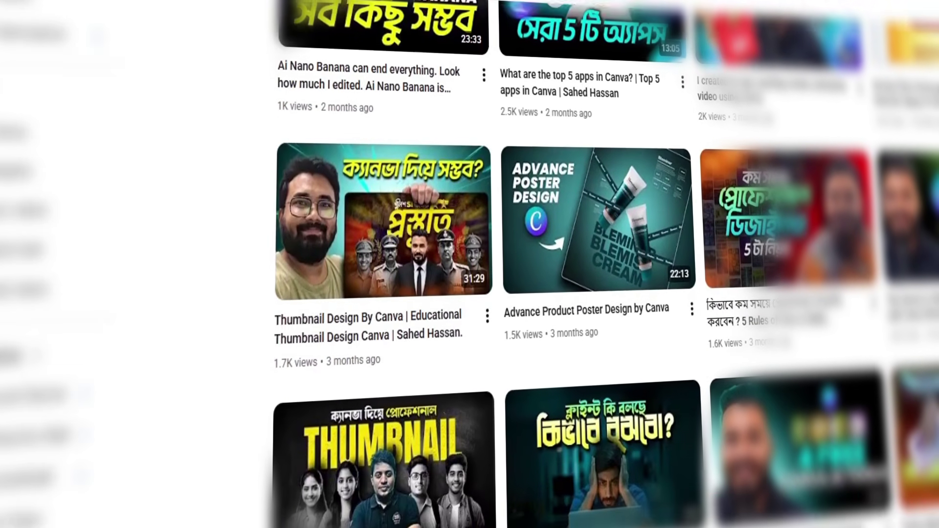
{"action": "scroll", "coordinate": [484, 264], "scroll_direction": "down", "scroll_amount": 2}
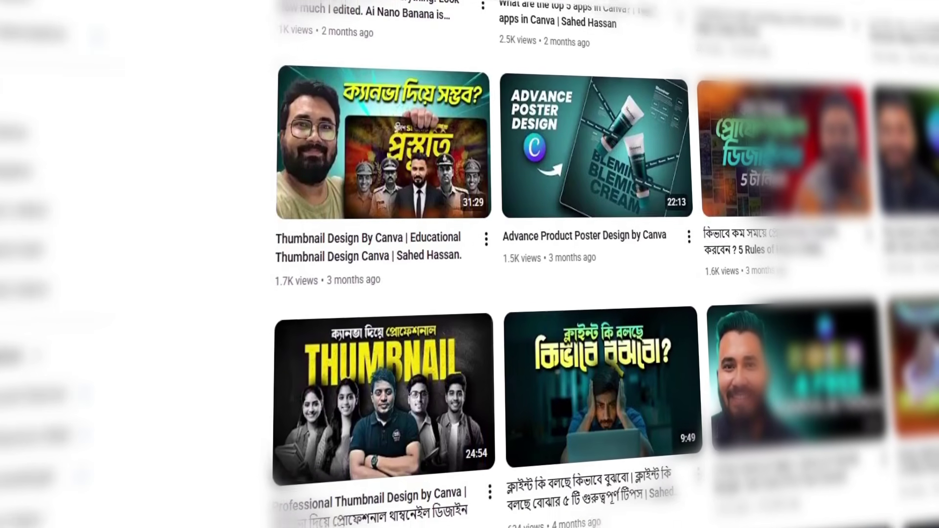
{"action": "scroll", "coordinate": [484, 265], "scroll_direction": "down", "scroll_amount": 2}
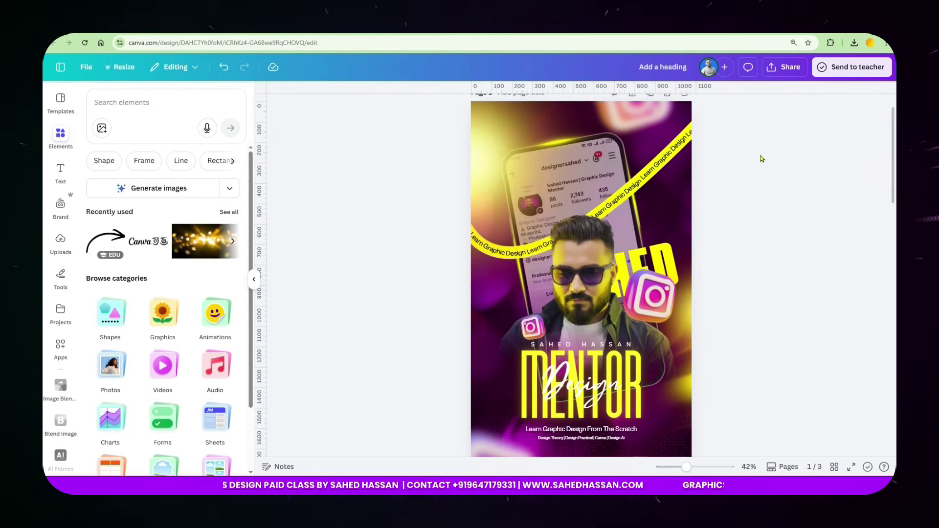
Look over poster pages 1–3, then bring up the Gemini chat with the neon yellow rim-light prompt.
{"action": "scroll", "coordinate": [724, 185], "scroll_direction": "down", "scroll_amount": 10}
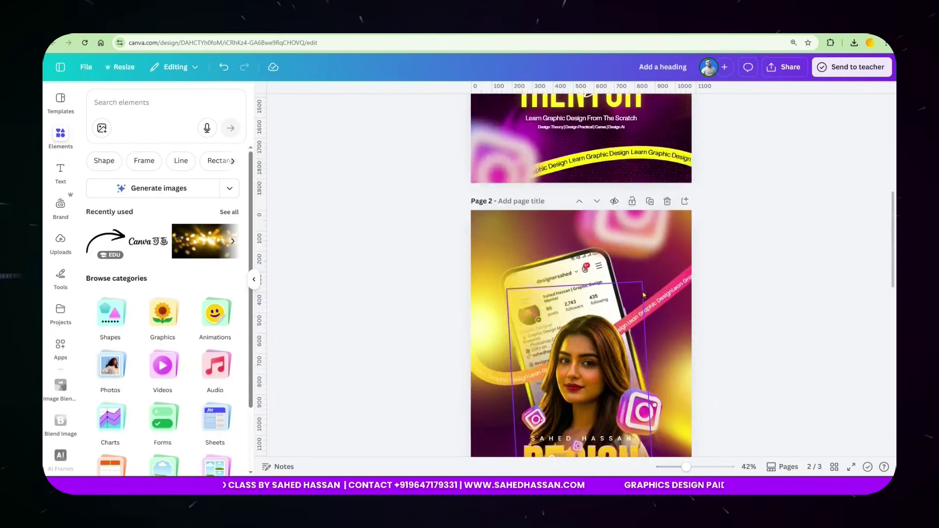
{"action": "scroll", "coordinate": [627, 324], "scroll_direction": "down", "scroll_amount": 5}
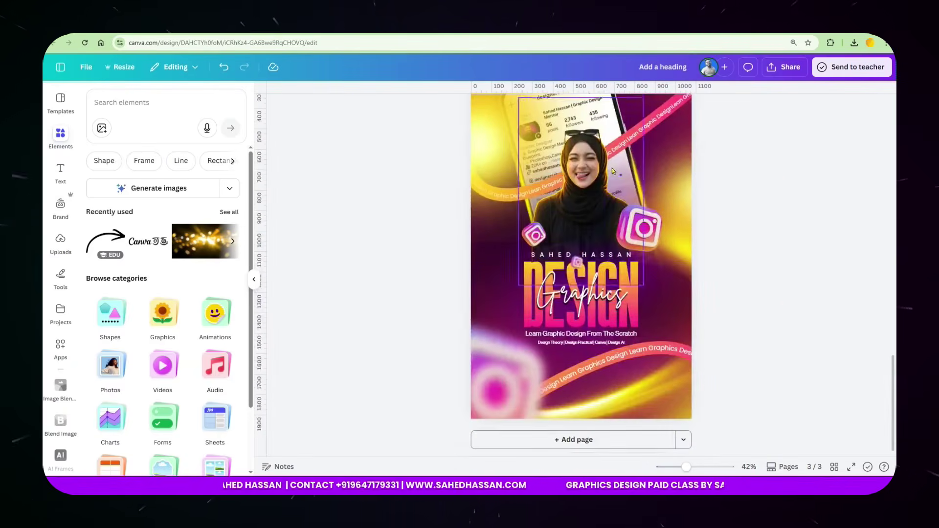
{"action": "scroll", "coordinate": [621, 259], "scroll_direction": "up", "scroll_amount": 6}
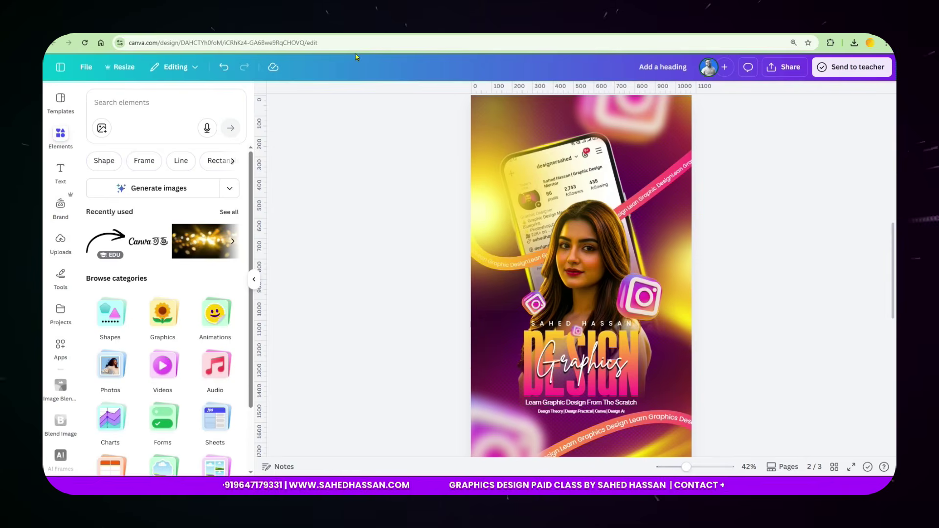
{"action": "left_click", "coordinate": [346, 29]}
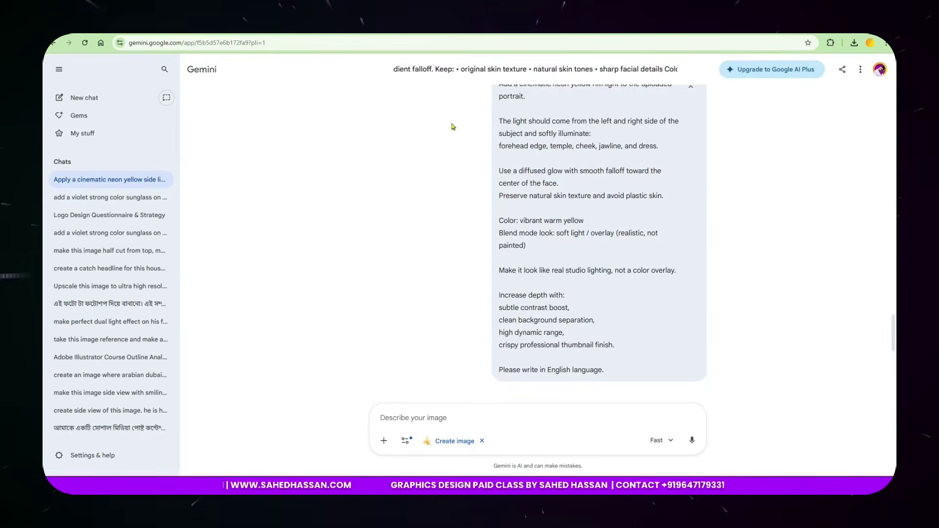
Switch to the ChatGPT chat and scroll through the yellow rim-light prompt and results.
{"action": "key", "text": "ctrl+Tab"}
{"action": "scroll", "coordinate": [448, 249], "scroll_direction": "up", "scroll_amount": 3}
{"action": "scroll", "coordinate": [446, 250], "scroll_direction": "down", "scroll_amount": 8}
{"action": "scroll", "coordinate": [440, 254], "scroll_direction": "up", "scroll_amount": 9}
{"action": "scroll", "coordinate": [437, 255], "scroll_direction": "up", "scroll_amount": 15}
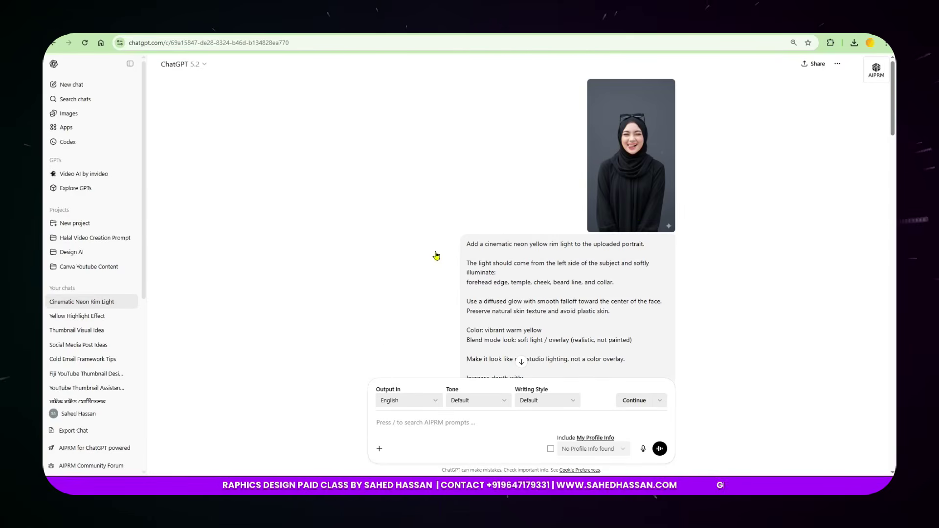
{"action": "scroll", "coordinate": [487, 283], "scroll_direction": "down", "scroll_amount": 6}
{"action": "scroll", "coordinate": [573, 203], "scroll_direction": "up", "scroll_amount": 5}
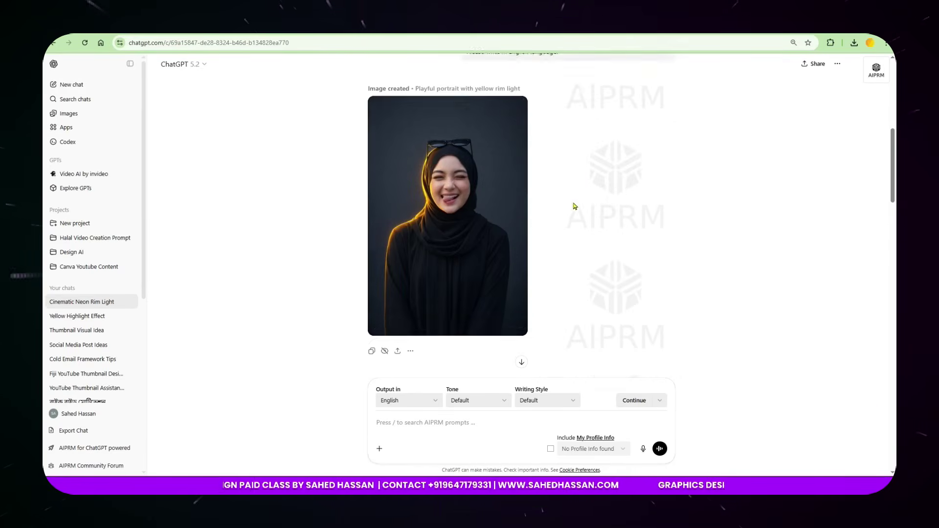
{"action": "scroll", "coordinate": [508, 268], "scroll_direction": "down", "scroll_amount": 6}
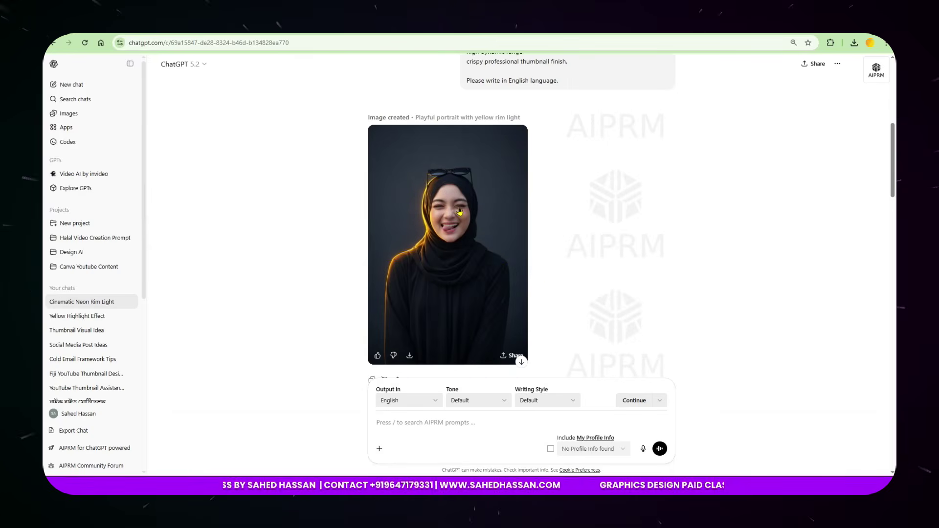
{"action": "scroll", "coordinate": [508, 267], "scroll_direction": "down", "scroll_amount": 9}
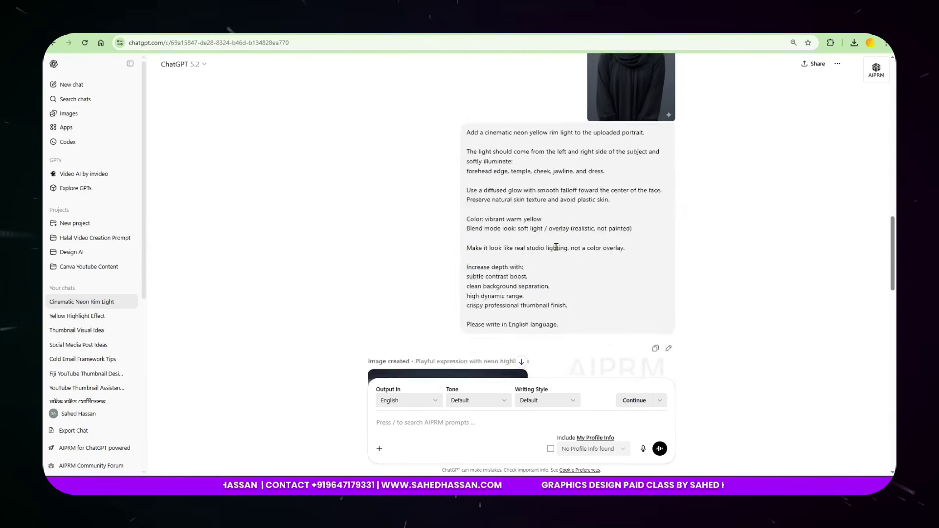
{"action": "scroll", "coordinate": [552, 258], "scroll_direction": "down", "scroll_amount": 1}
{"action": "scroll", "coordinate": [552, 245], "scroll_direction": "up", "scroll_amount": 5}
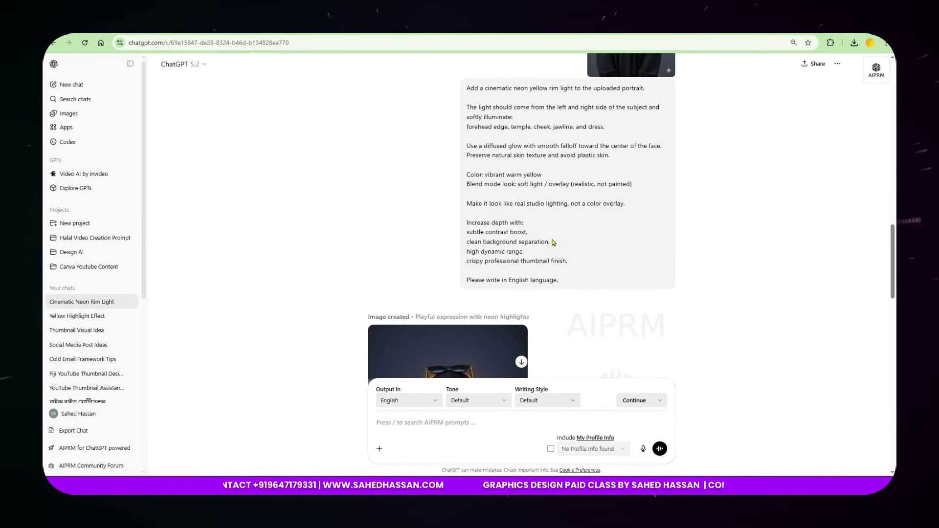
Select the rim-light prompt text, browse the generated portraits, then return to the Canva poster.
{"action": "left_click_drag", "start_coordinate": [467, 90], "coordinate": [572, 281]}
{"action": "left_click", "coordinate": [721, 256]}
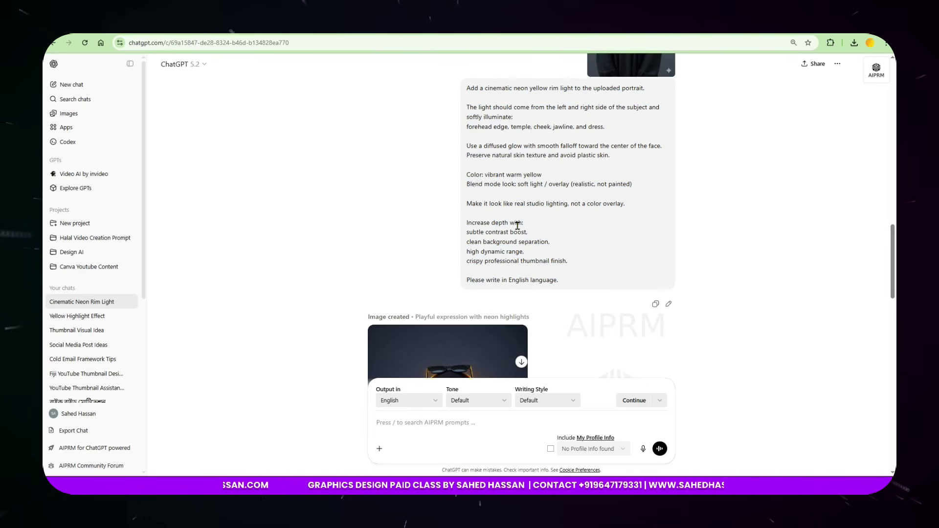
{"action": "scroll", "coordinate": [589, 237], "scroll_direction": "down", "scroll_amount": 12}
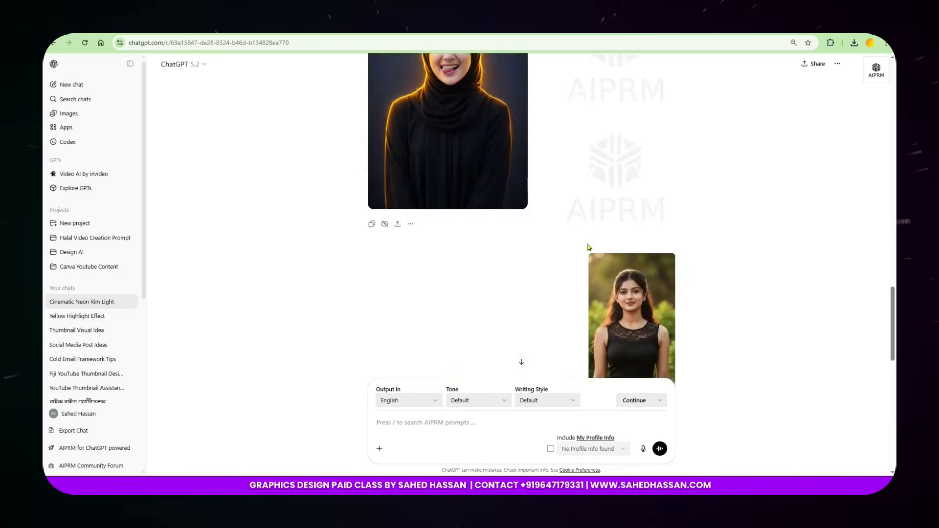
{"action": "scroll", "coordinate": [589, 250], "scroll_direction": "down", "scroll_amount": 3}
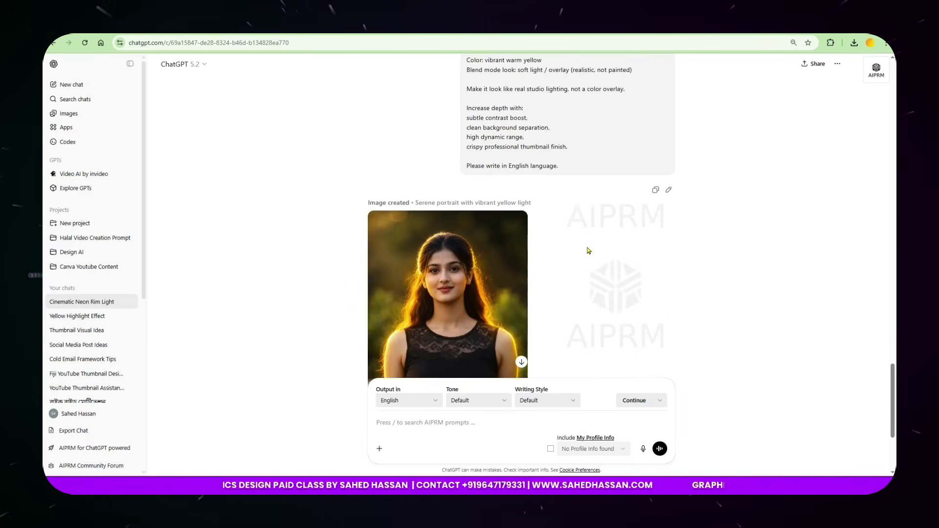
{"action": "scroll", "coordinate": [589, 250], "scroll_direction": "down", "scroll_amount": 4}
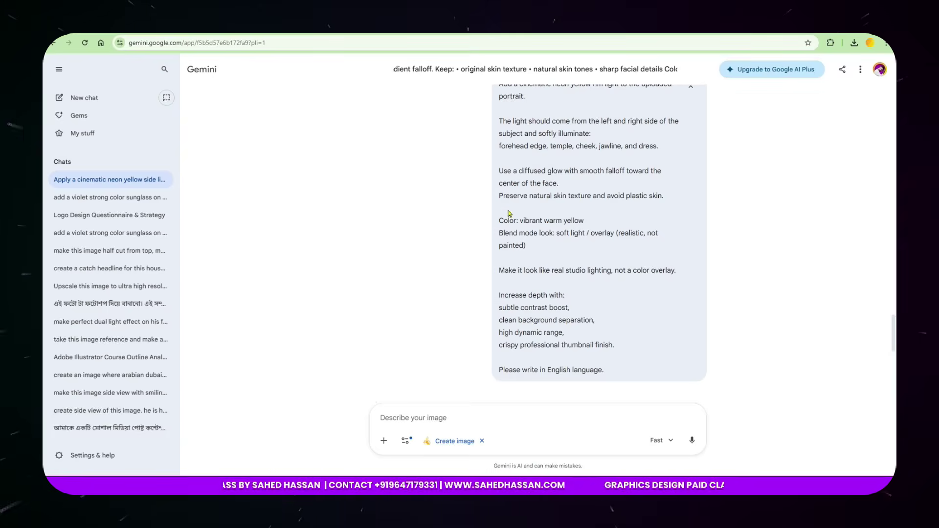
{"action": "scroll", "coordinate": [509, 214], "scroll_direction": "down", "scroll_amount": 6}
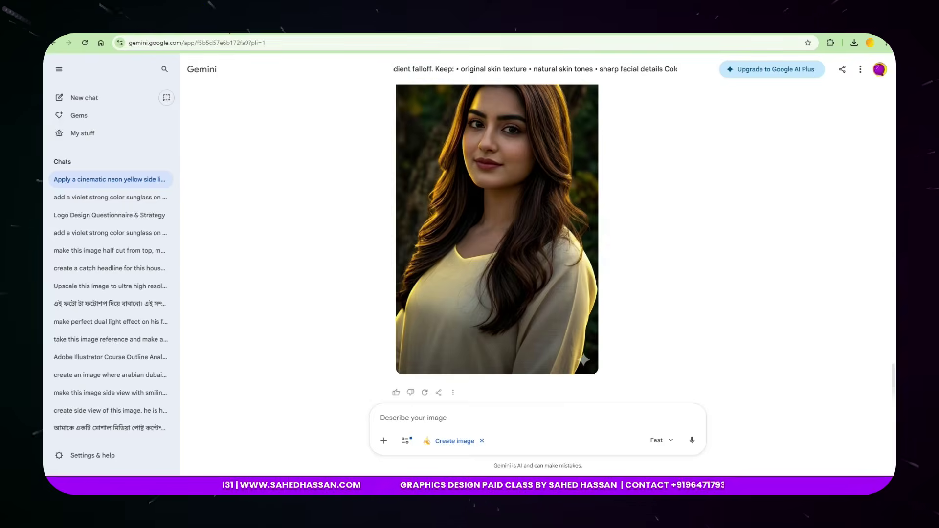
{"action": "left_click", "coordinate": [230, 33]}
{"action": "scroll", "coordinate": [633, 337], "scroll_direction": "down", "scroll_amount": 4}
Look at Create a design's Custom size width and height options without creating a design.
{"action": "scroll", "coordinate": [633, 337], "scroll_direction": "down", "scroll_amount": 6}
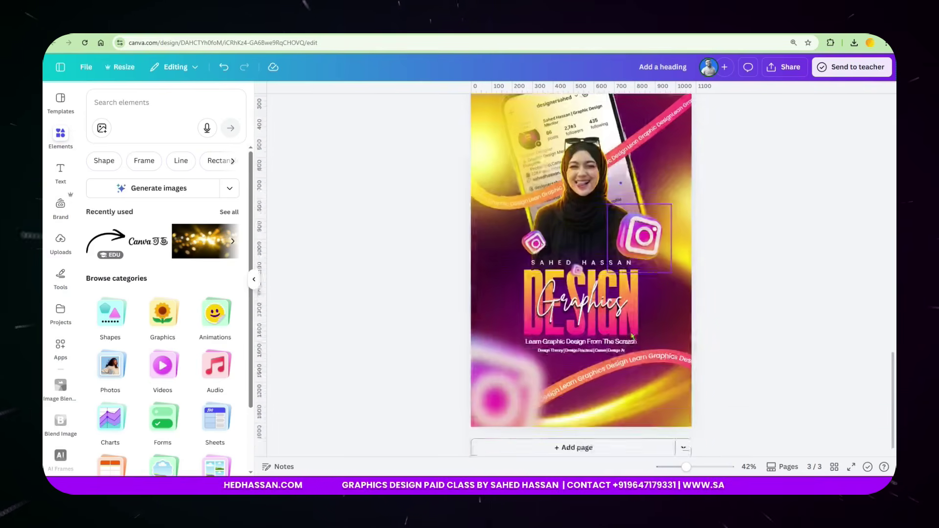
{"action": "left_click", "coordinate": [100, 42]}
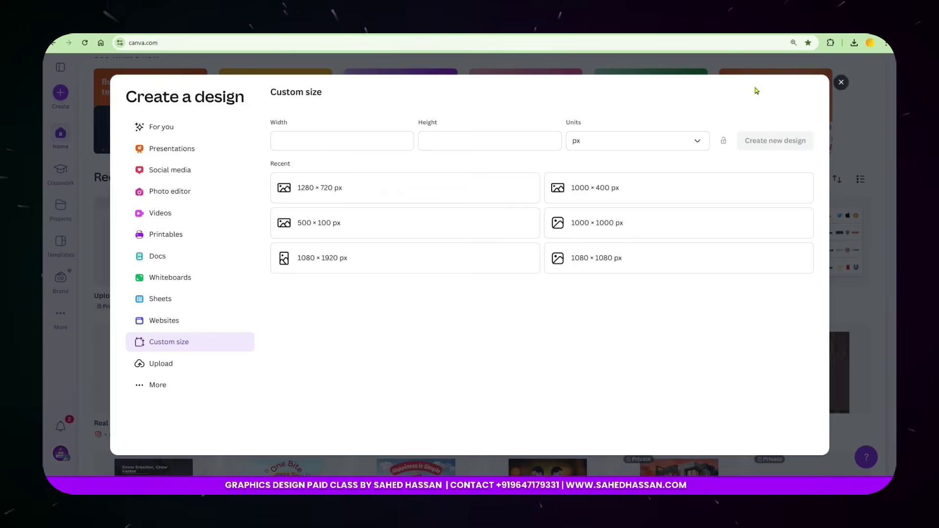
{"action": "left_click", "coordinate": [842, 82]}
{"action": "left_click", "coordinate": [62, 94]}
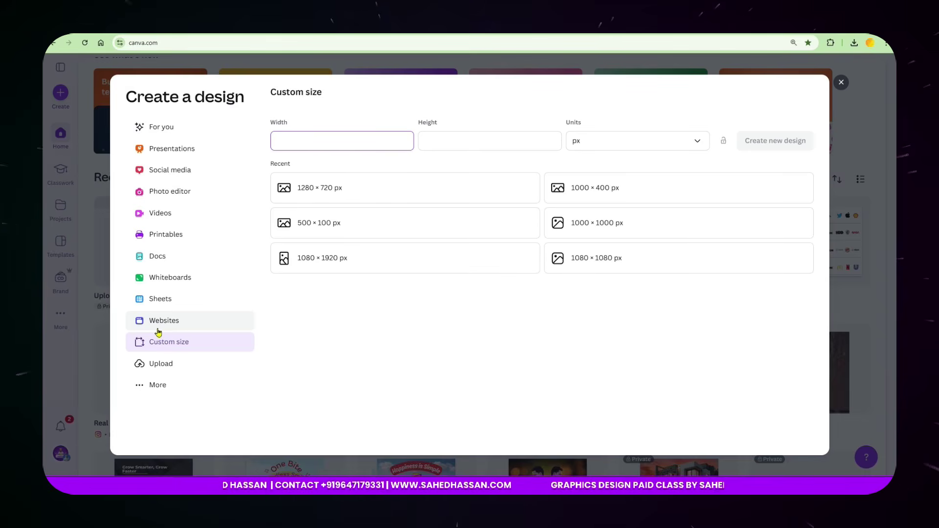
{"action": "left_click", "coordinate": [451, 139]}
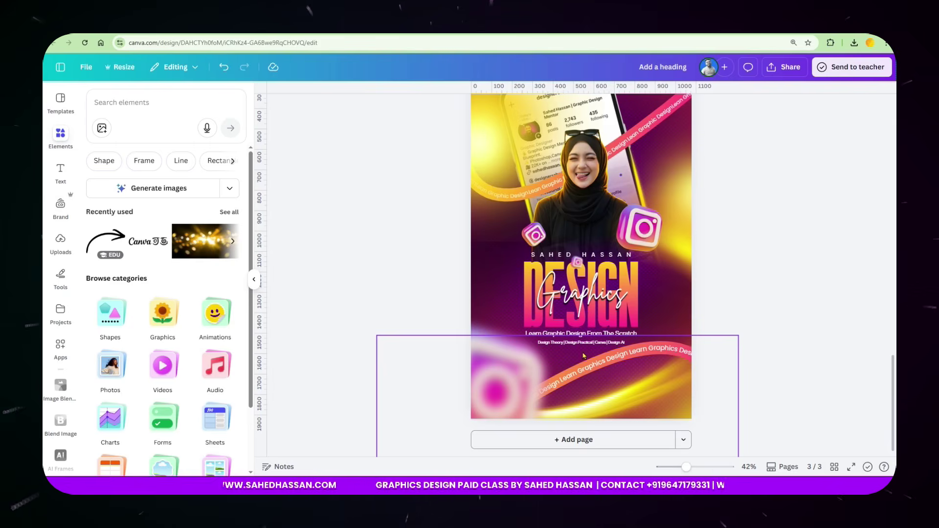
Add a blank fourth page below the page 3 hijab-portrait poster.
{"action": "scroll", "coordinate": [581, 362], "scroll_direction": "up", "scroll_amount": 2}
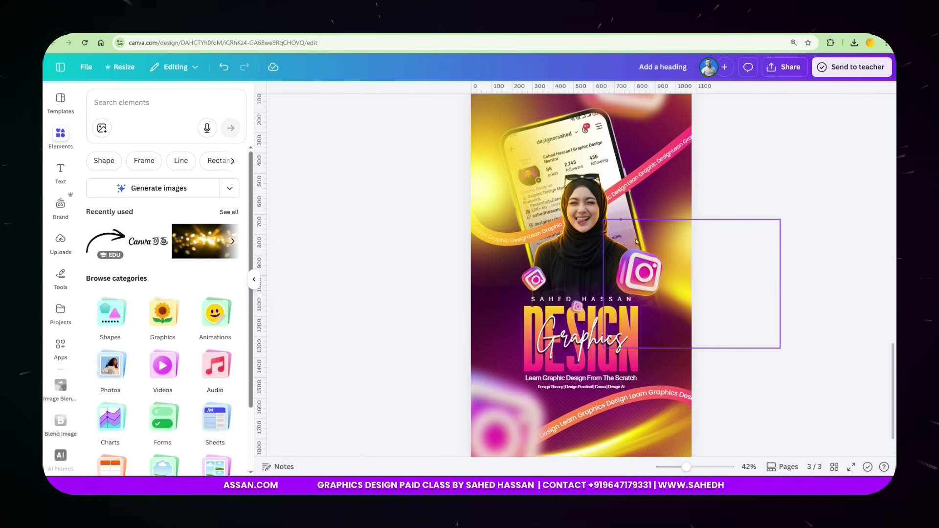
{"action": "scroll", "coordinate": [631, 293], "scroll_direction": "down", "scroll_amount": 2}
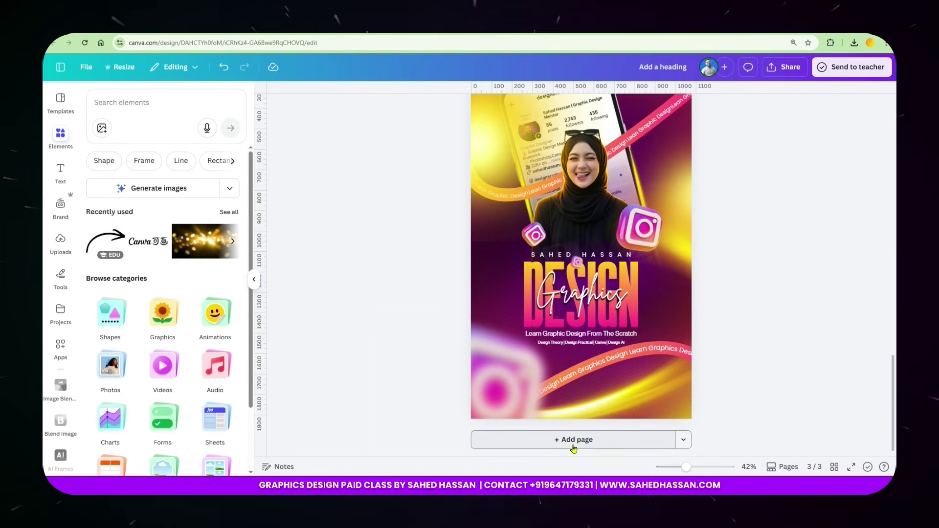
{"action": "left_click", "coordinate": [572, 446]}
Search the Elements library for 'violet background', replacing the earlier Bengali text.
{"action": "scroll", "coordinate": [596, 324], "scroll_direction": "down", "scroll_amount": 3}
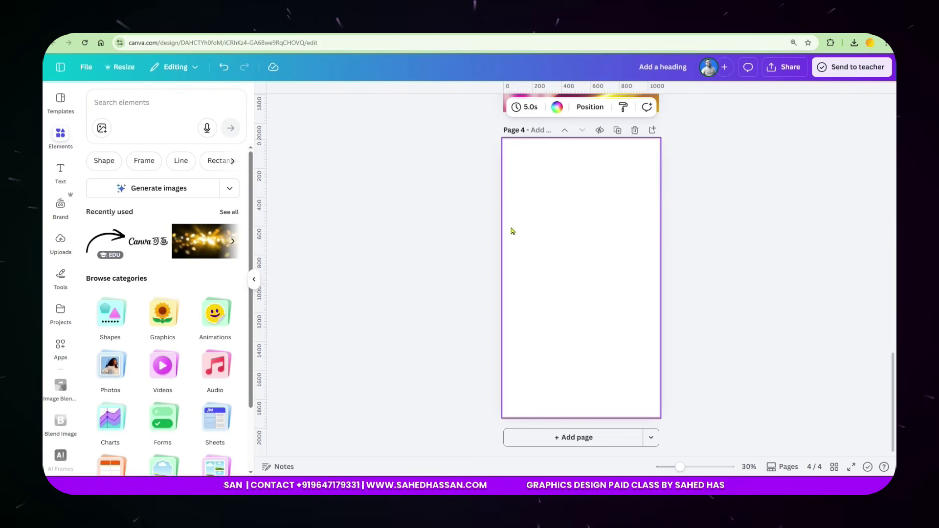
{"action": "left_click", "coordinate": [144, 103]}
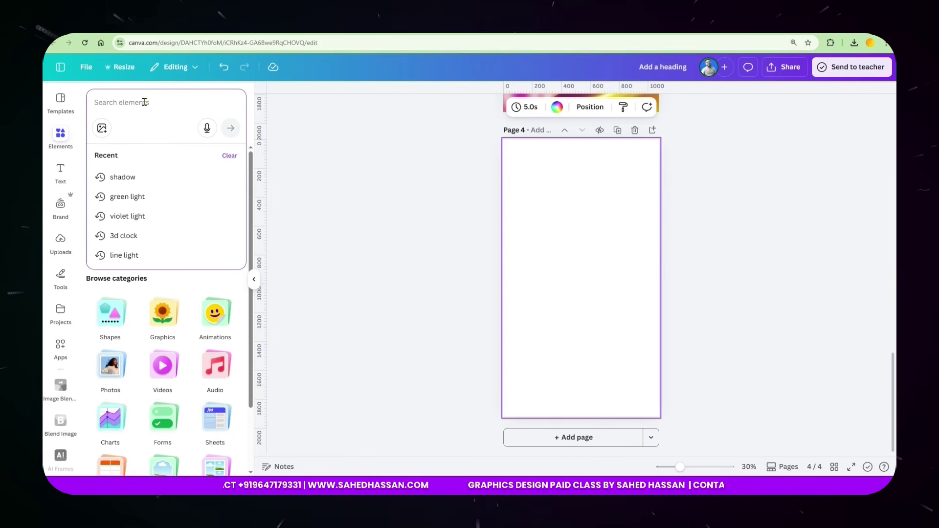
{"action": "type", "text": "ভিওলেত"}
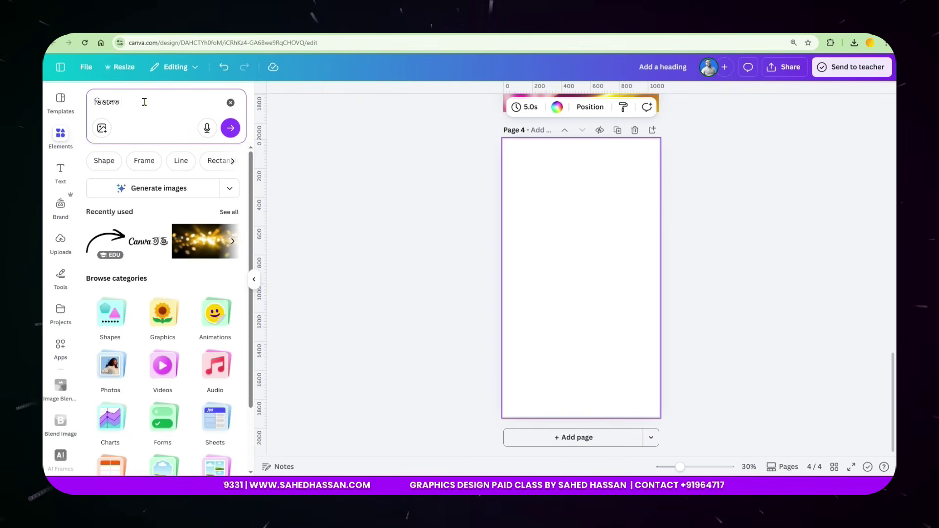
{"action": "type", "text": " ব্যাক"}
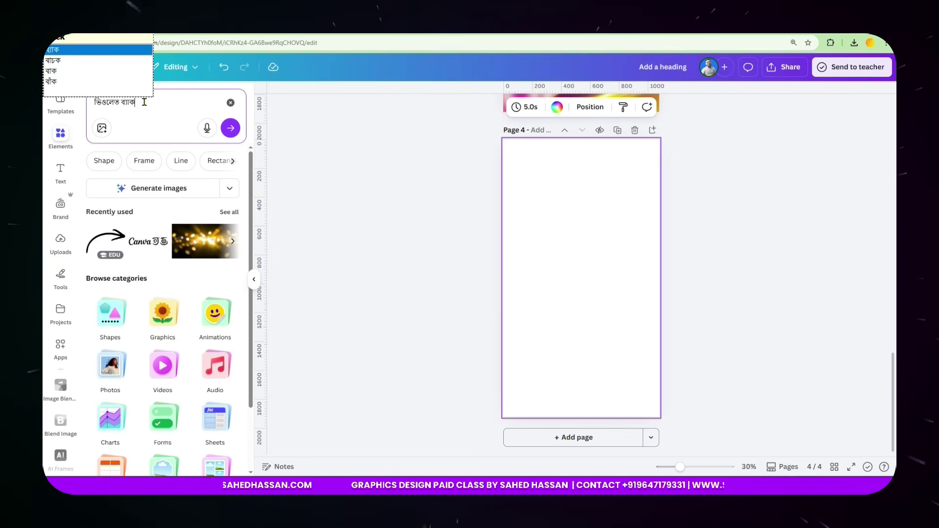
{"action": "key", "text": "BackSpace"}
{"action": "key", "text": "BackSpace"}
{"action": "key", "text": "BackSpace"}
{"action": "key", "text": "BackSpace"}
{"action": "key", "text": "BackSpace"}
{"action": "key", "text": "BackSpace"}
{"action": "key", "text": "BackSpace"}
{"action": "key", "text": "BackSpace"}
{"action": "key", "text": "BackSpace"}
{"action": "key", "text": "BackSpace"}
{"action": "key", "text": "BackSpace"}
{"action": "type", "text": "violet back"}
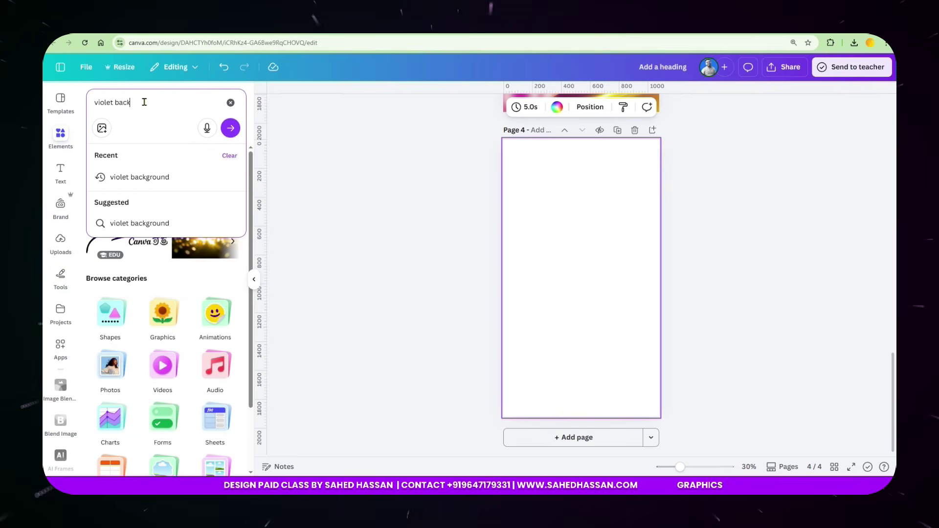
{"action": "type", "text": "ground"}
{"action": "key", "text": "Return"}
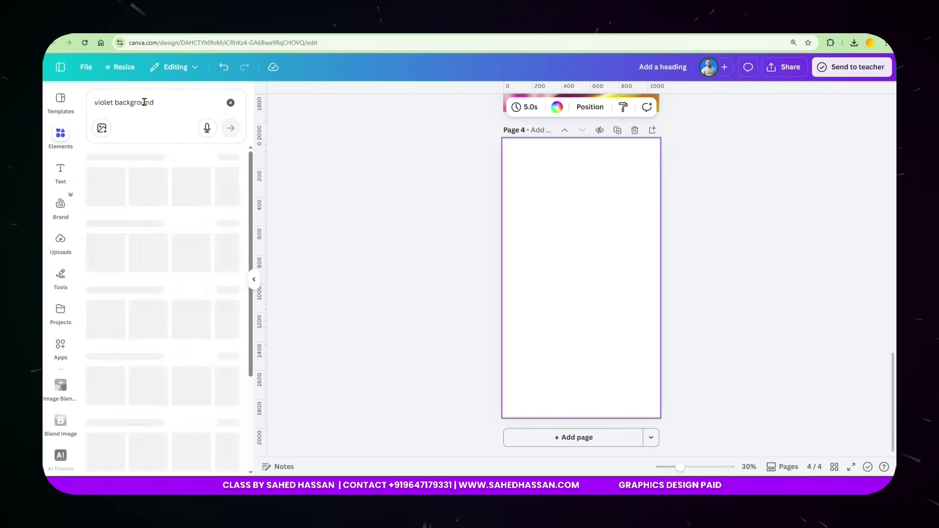
Filter the results to Photos and add the dark purple bokeh photo to page 4.
{"action": "left_click", "coordinate": [169, 159]}
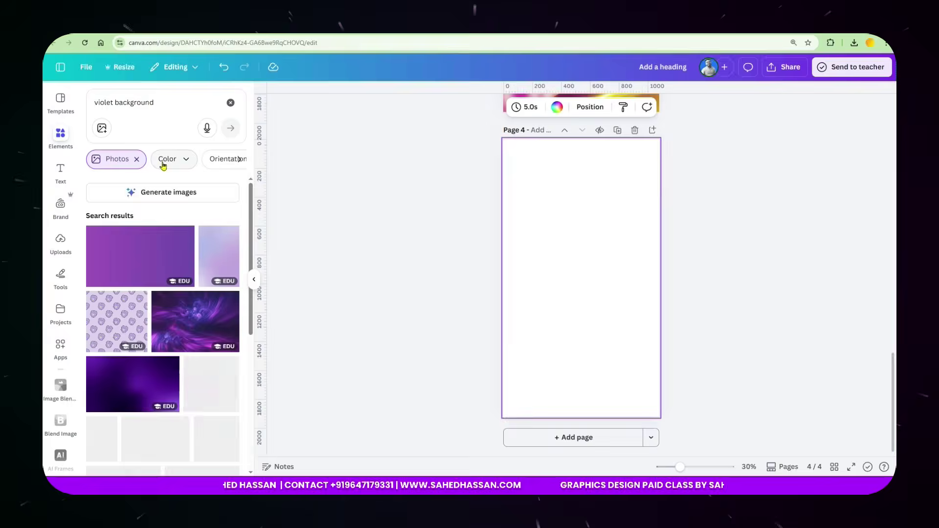
{"action": "scroll", "coordinate": [173, 356], "scroll_direction": "down", "scroll_amount": 2}
{"action": "scroll", "coordinate": [173, 356], "scroll_direction": "down", "scroll_amount": 6}
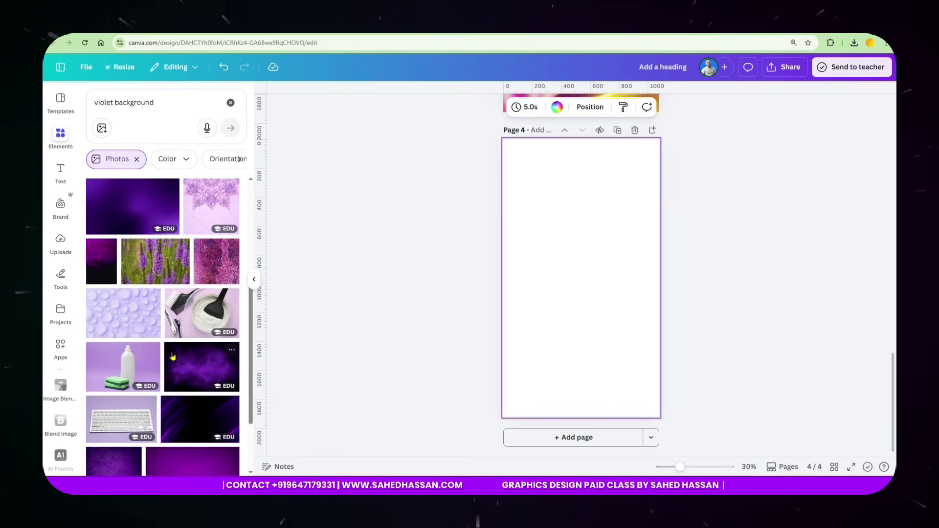
{"action": "scroll", "coordinate": [173, 356], "scroll_direction": "down", "scroll_amount": 5}
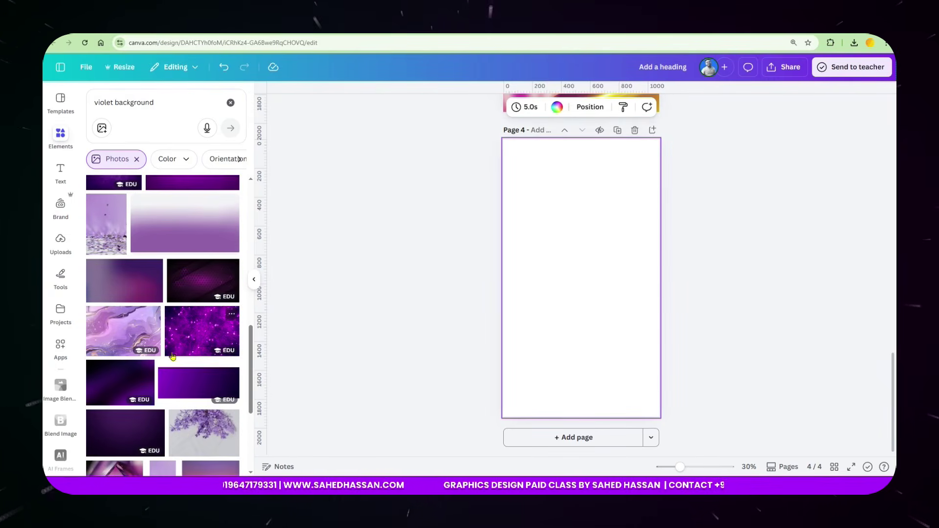
{"action": "scroll", "coordinate": [173, 356], "scroll_direction": "down", "scroll_amount": 4}
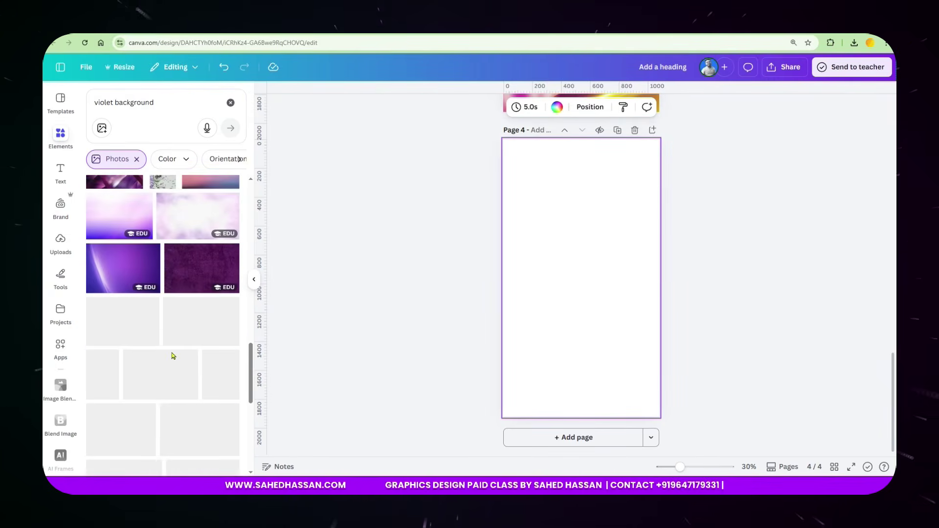
{"action": "scroll", "coordinate": [172, 355], "scroll_direction": "down", "scroll_amount": 2}
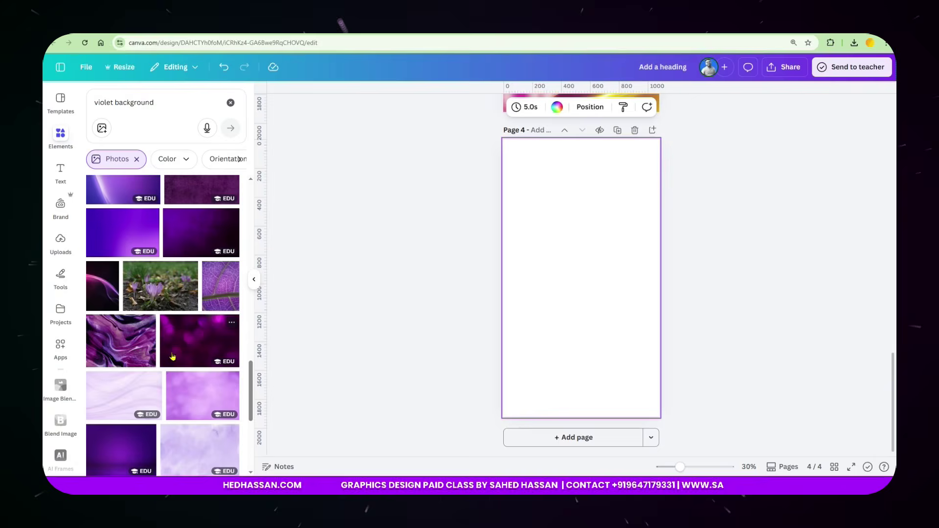
{"action": "left_click", "coordinate": [200, 338]}
Rotate the bokeh photo and set it as page 4's background.
{"action": "left_click_drag", "start_coordinate": [581, 392], "coordinate": [687, 275]}
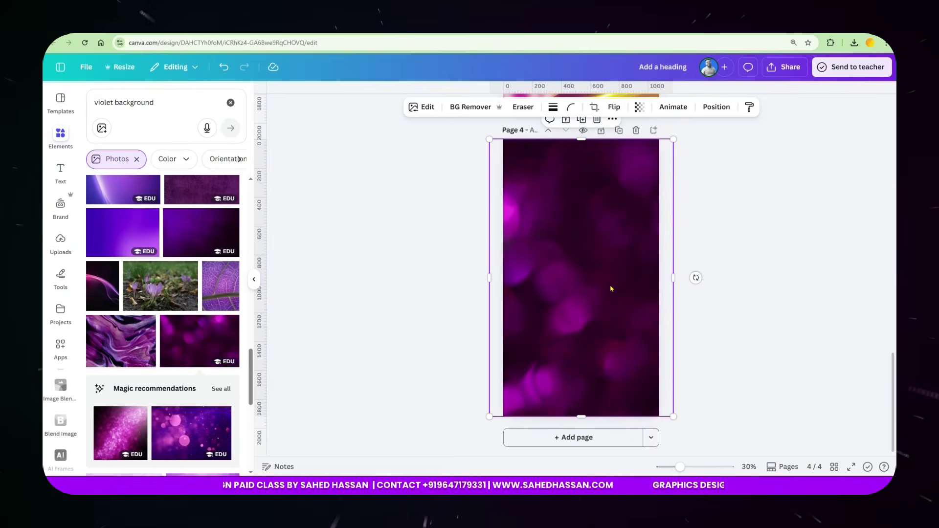
{"action": "right_click", "coordinate": [543, 273]}
{"action": "left_click", "coordinate": [593, 421]}
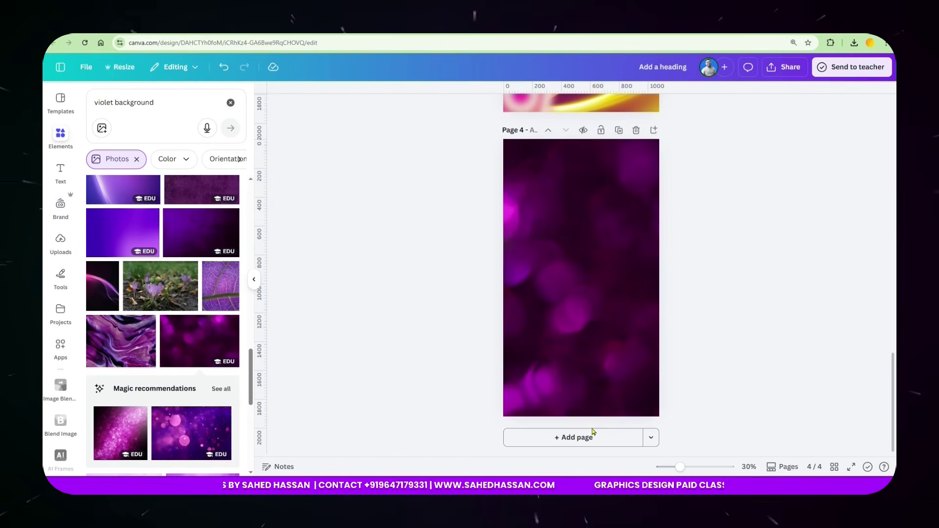
Select the page 4 background image and bring up the uploaded images.
{"action": "scroll", "coordinate": [549, 352], "scroll_direction": "up", "scroll_amount": 7}
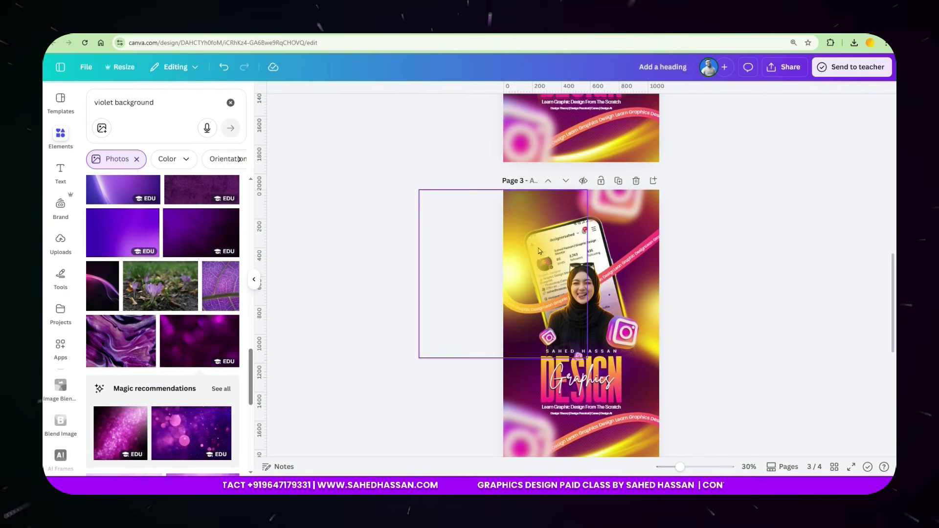
{"action": "scroll", "coordinate": [603, 257], "scroll_direction": "down", "scroll_amount": 7}
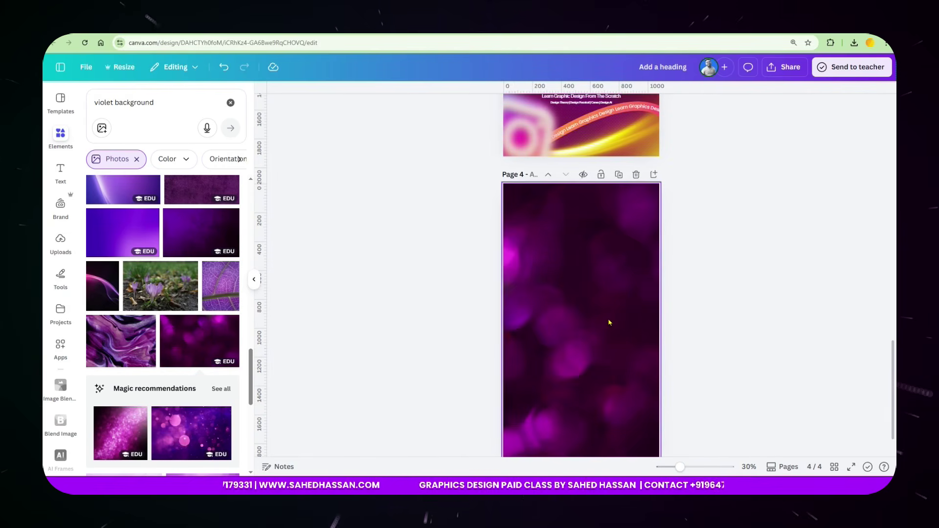
{"action": "left_click", "coordinate": [609, 323]}
{"action": "scroll", "coordinate": [610, 330], "scroll_direction": "down", "scroll_amount": 1}
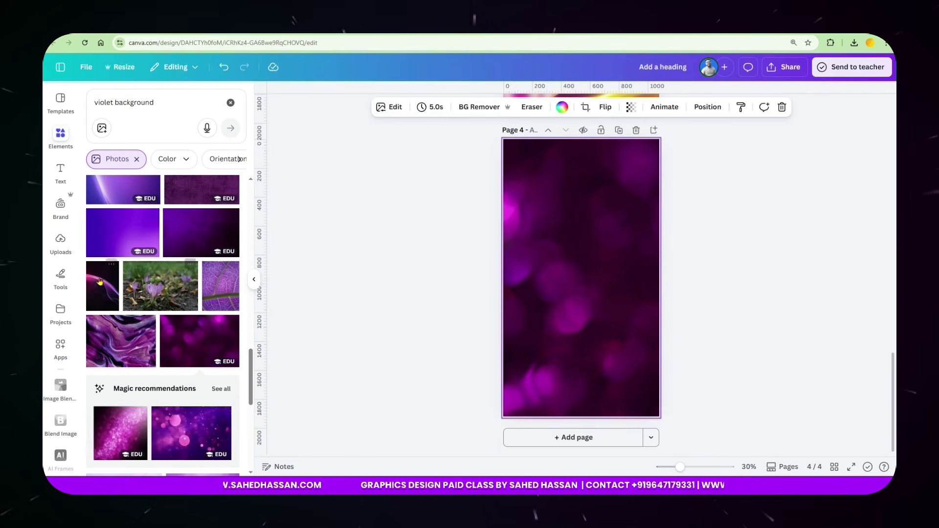
{"action": "left_click", "coordinate": [61, 240]}
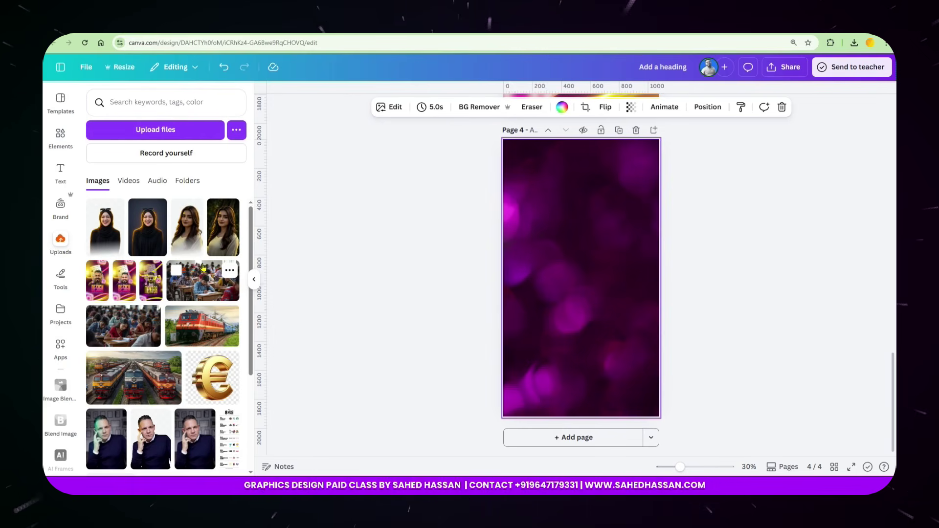
Add the uploaded Instagram profile screenshot to the centre of page 4, then return to Elements.
{"action": "scroll", "coordinate": [195, 267], "scroll_direction": "down", "scroll_amount": 5}
{"action": "scroll", "coordinate": [187, 287], "scroll_direction": "down", "scroll_amount": 7}
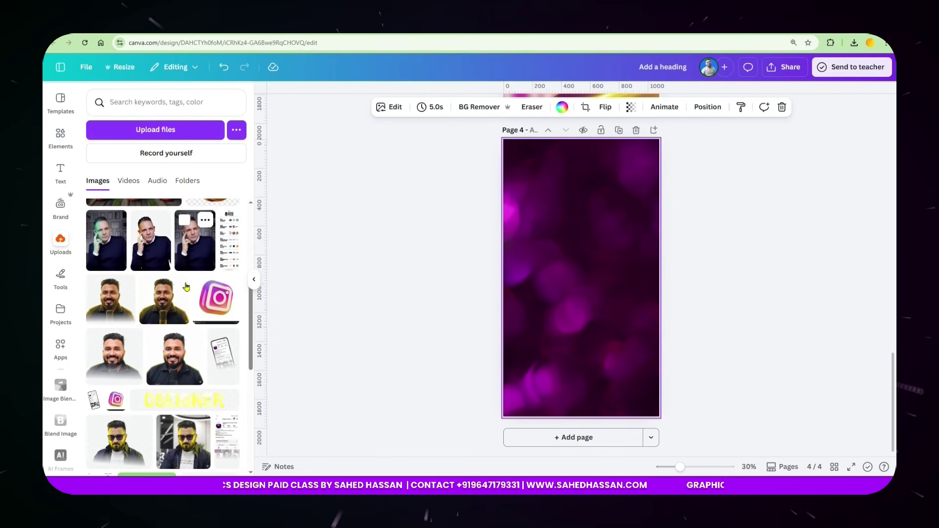
{"action": "left_click", "coordinate": [92, 328]}
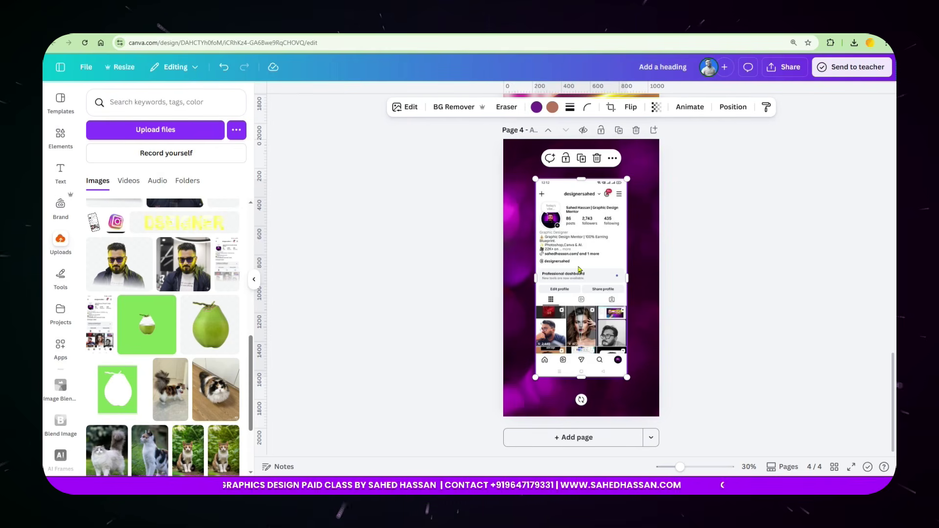
{"action": "left_click", "coordinate": [58, 139]}
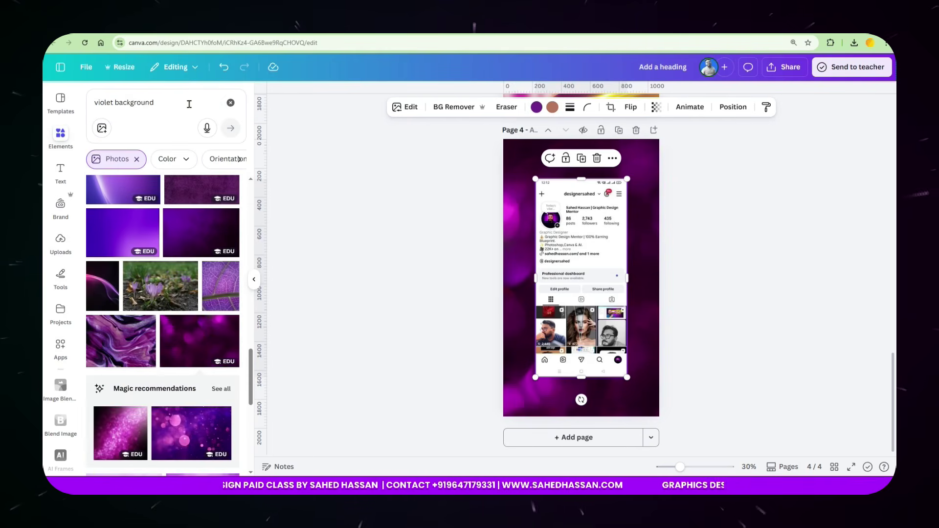
Search Elements for 'mobile mockup' and add a phone frame from the Frames results.
{"action": "left_click", "coordinate": [231, 102]}
{"action": "left_click", "coordinate": [145, 102]}
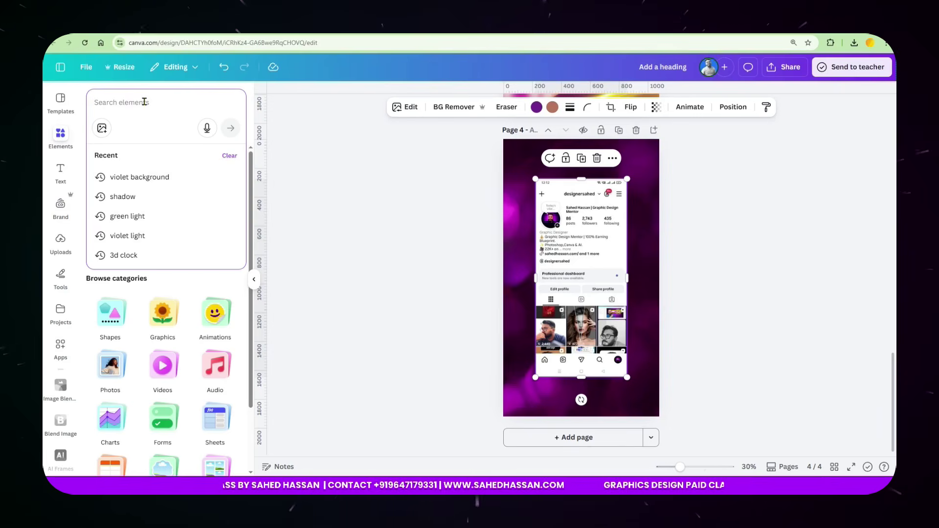
{"action": "type", "text": "mobile mockup"}
{"action": "key", "text": "Return"}
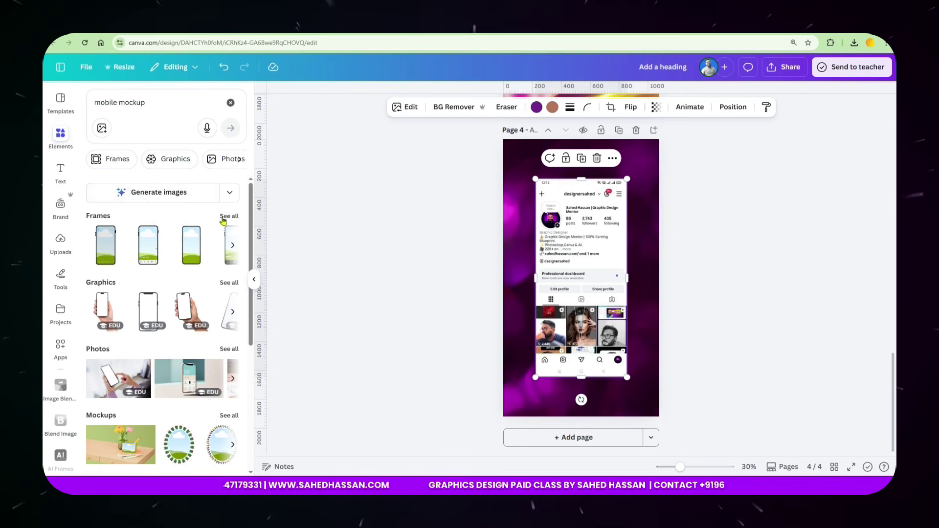
{"action": "left_click", "coordinate": [230, 216]}
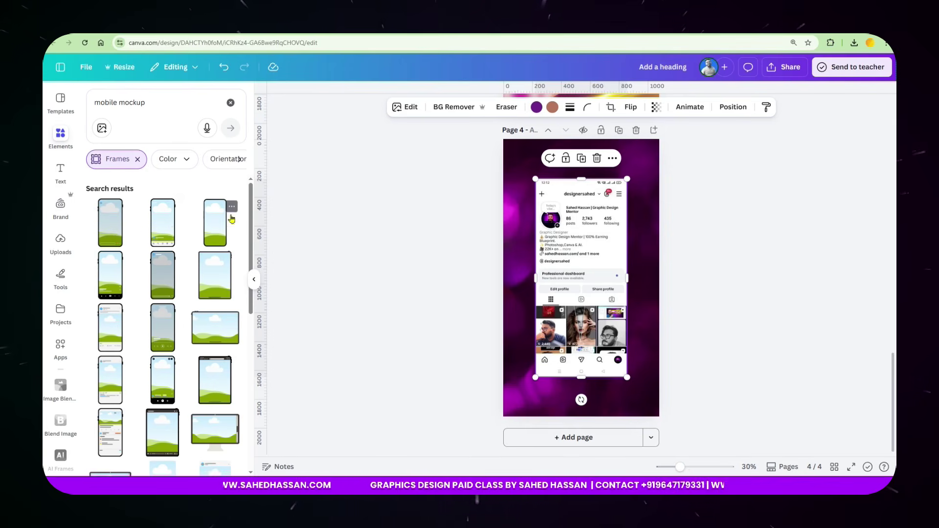
{"action": "left_click", "coordinate": [216, 223]}
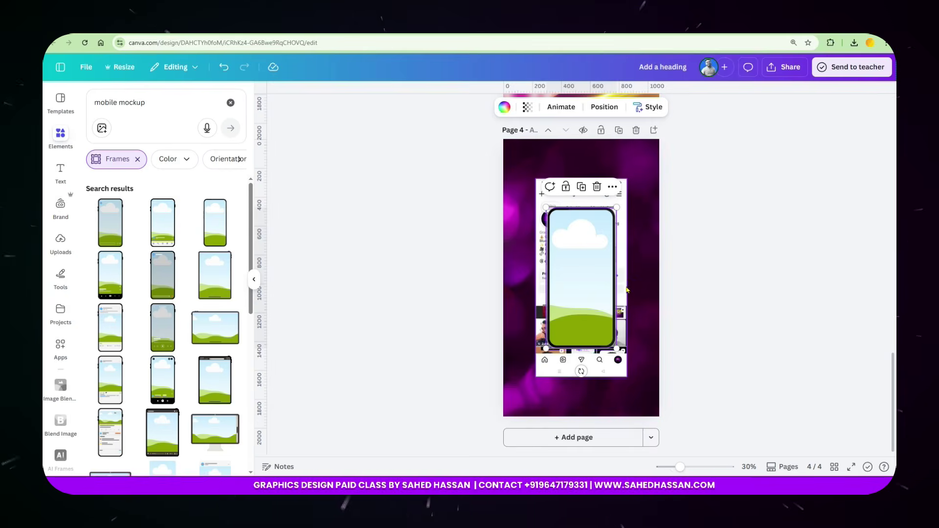
Drop the Instagram screenshot into the phone frame and adjust its crop.
{"action": "left_click_drag", "start_coordinate": [618, 268], "coordinate": [602, 268]}
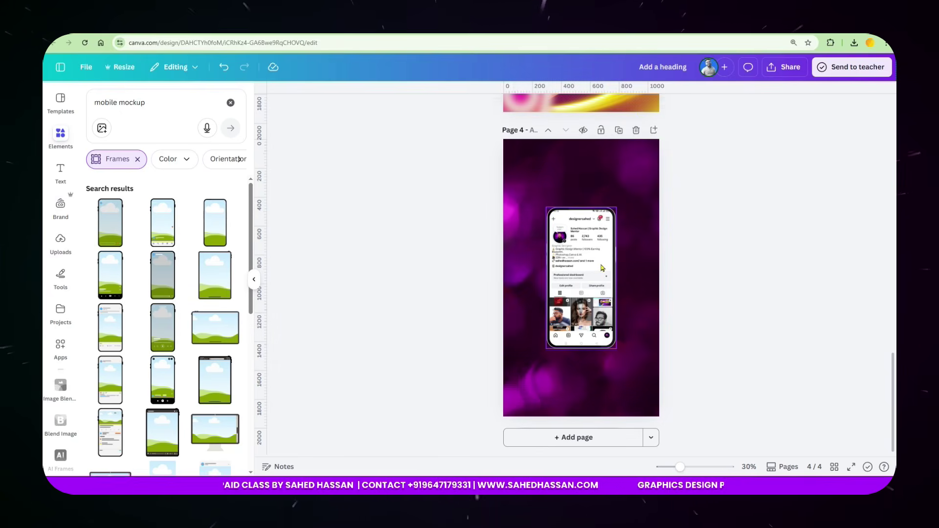
{"action": "scroll", "coordinate": [603, 268], "scroll_direction": "up", "scroll_amount": 5}
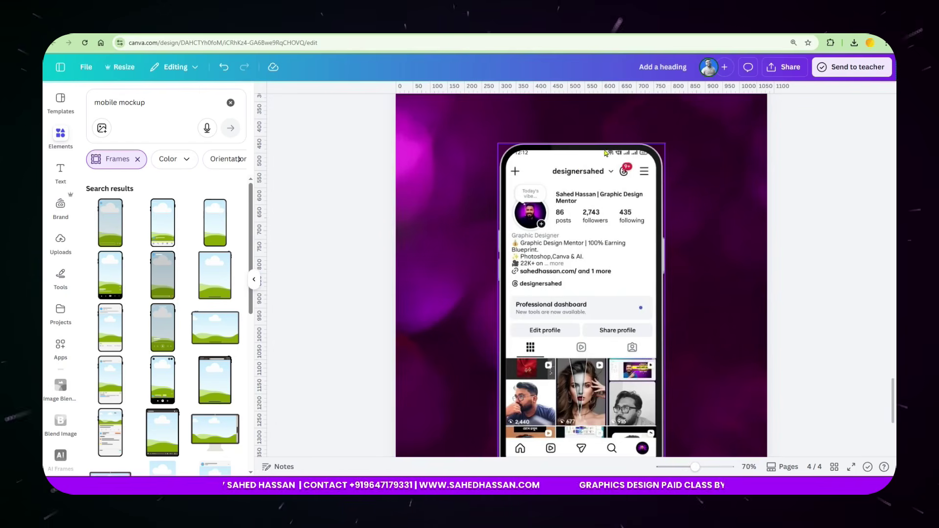
{"action": "double_click", "coordinate": [589, 215]}
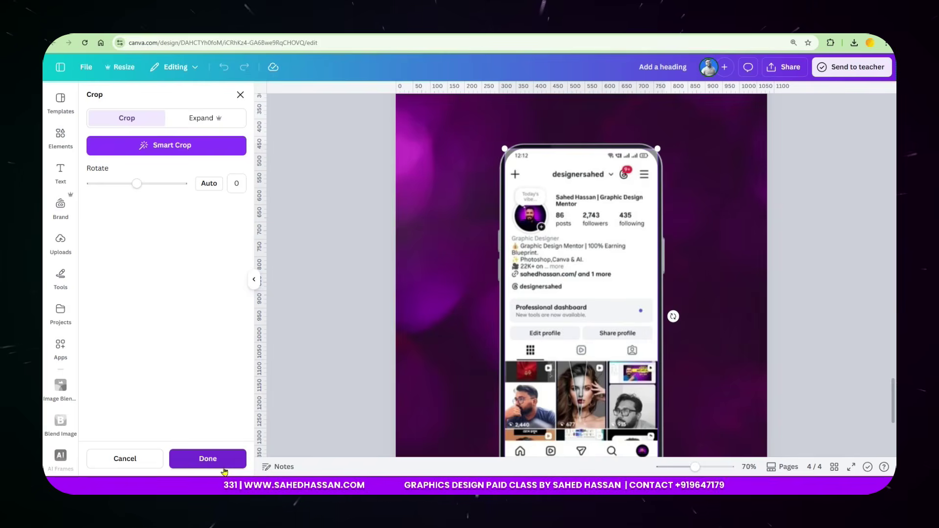
{"action": "left_click", "coordinate": [293, 374]}
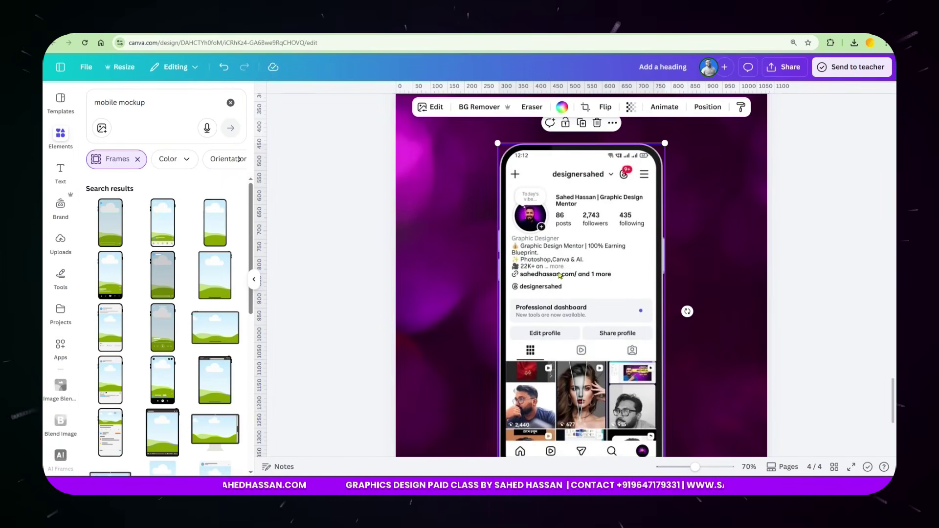
Tilt the phone mockup about -11°, enlarge it and move it up the page.
{"action": "key", "text": "ctrl+minus"}
{"action": "key", "text": "ctrl+minus"}
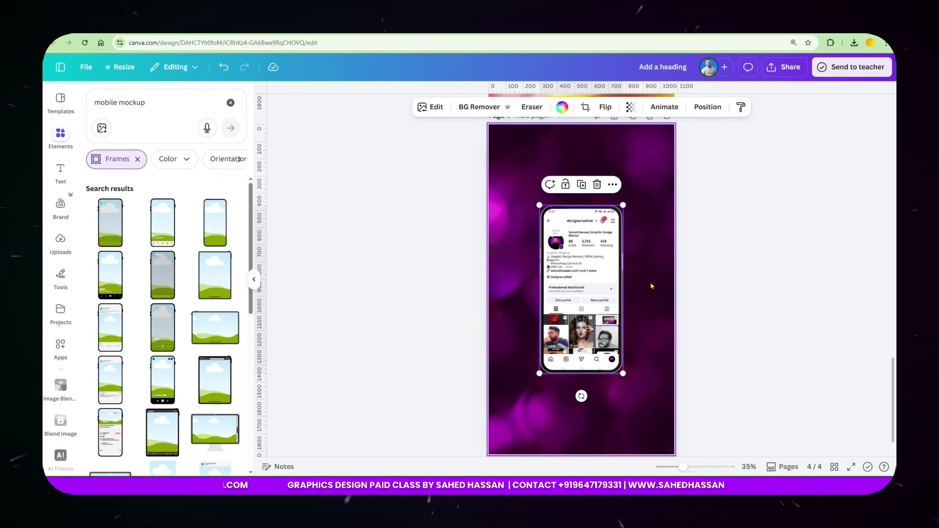
{"action": "left_click_drag", "start_coordinate": [581, 396], "coordinate": [605, 408]}
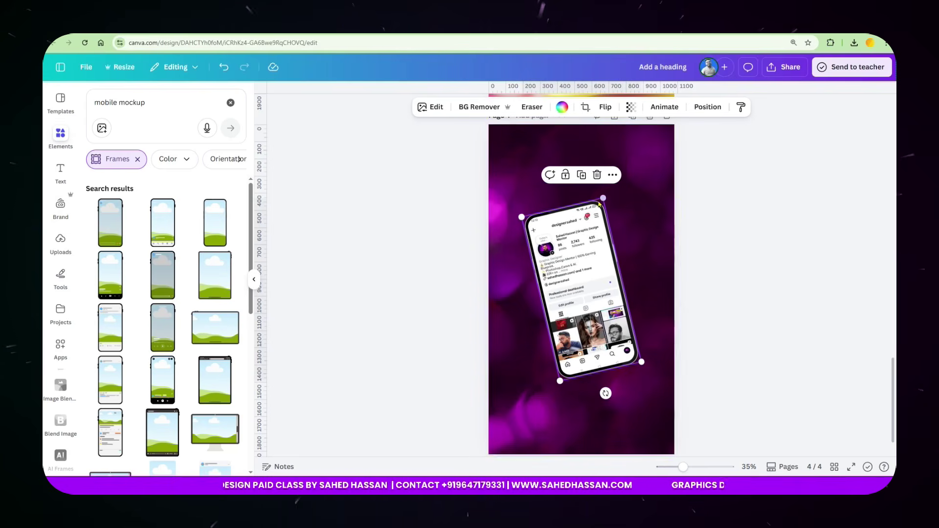
{"action": "left_click_drag", "start_coordinate": [604, 198], "coordinate": [611, 168]}
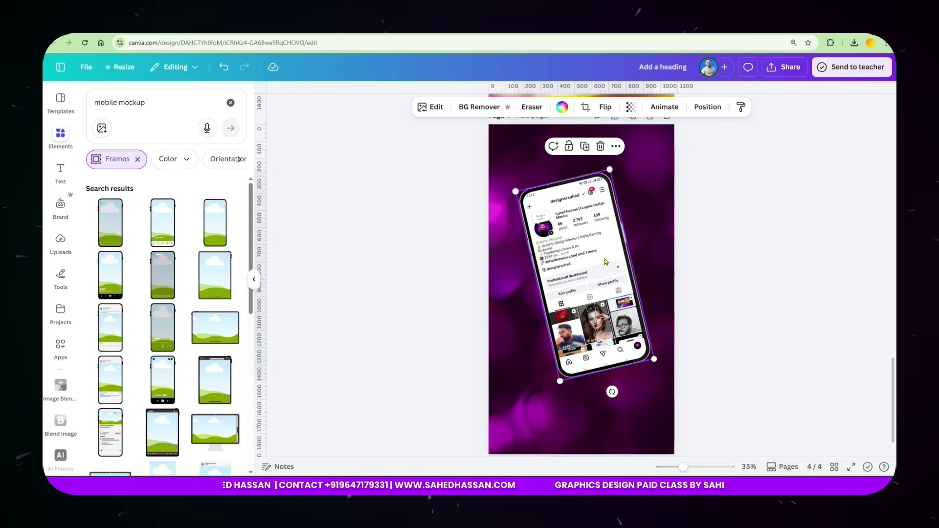
{"action": "left_click_drag", "start_coordinate": [589, 294], "coordinate": [583, 274]}
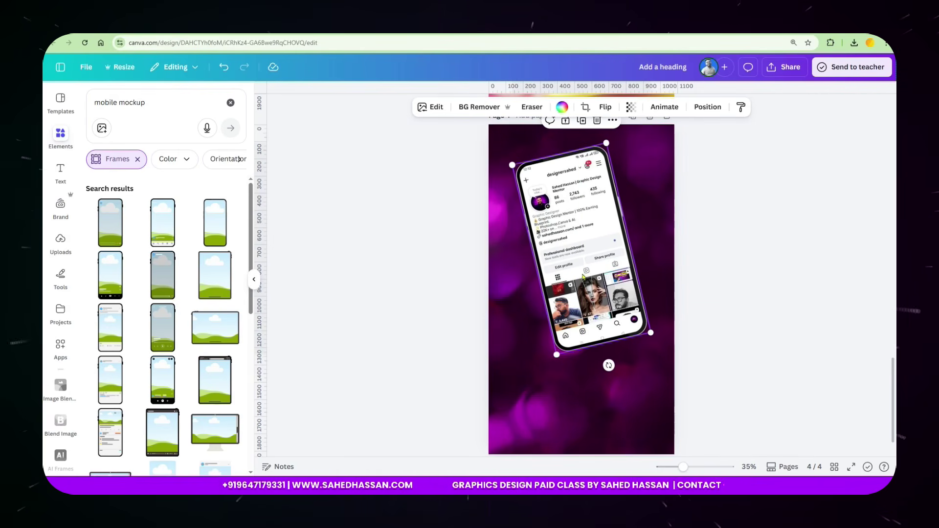
{"action": "left_click", "coordinate": [685, 290]}
Scroll to page 3 and select several of its elements.
{"action": "scroll", "coordinate": [636, 284], "scroll_direction": "down", "scroll_amount": 2}
{"action": "scroll", "coordinate": [596, 275], "scroll_direction": "up", "scroll_amount": 3}
{"action": "left_click_drag", "start_coordinate": [449, 93], "coordinate": [572, 161]}
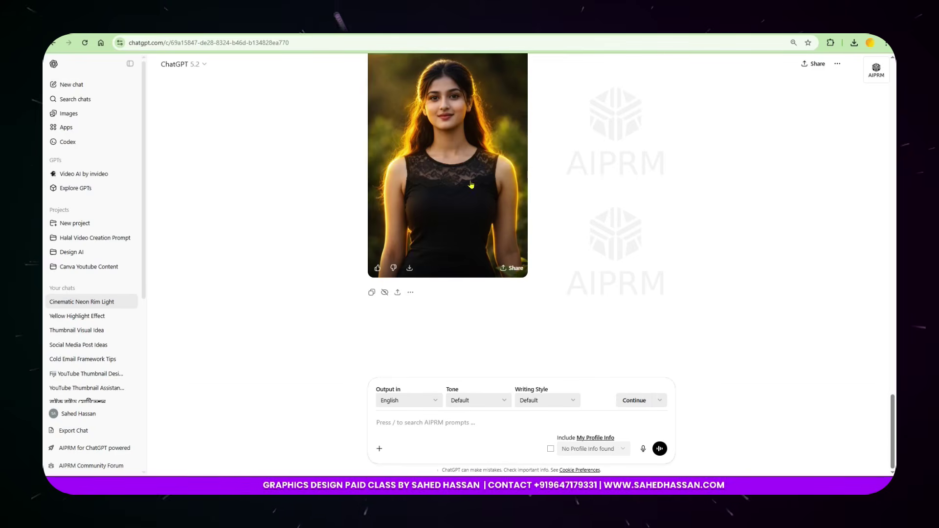
{"action": "scroll", "coordinate": [513, 134], "scroll_direction": "up", "scroll_amount": 4}
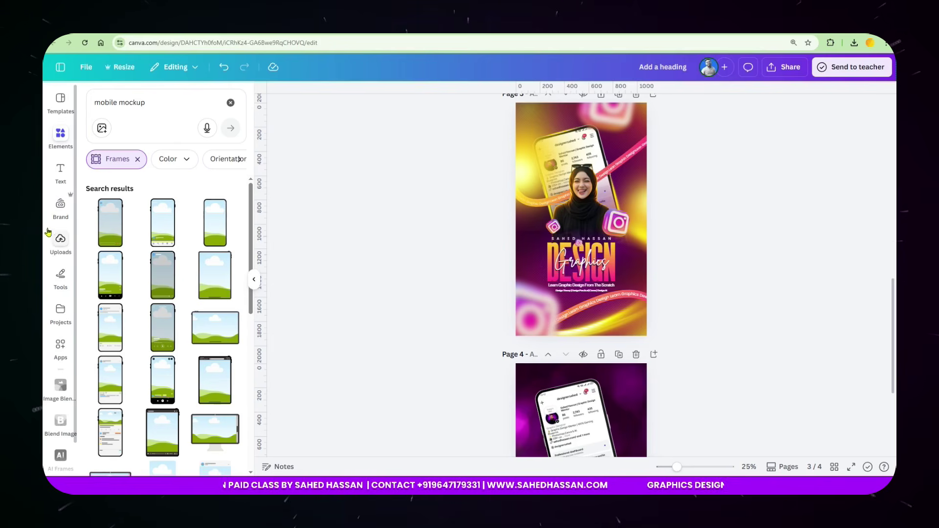
Upload the ChatGPT Image PNG hijab portrait from Downloads into Canva's uploads.
{"action": "left_click", "coordinate": [60, 241]}
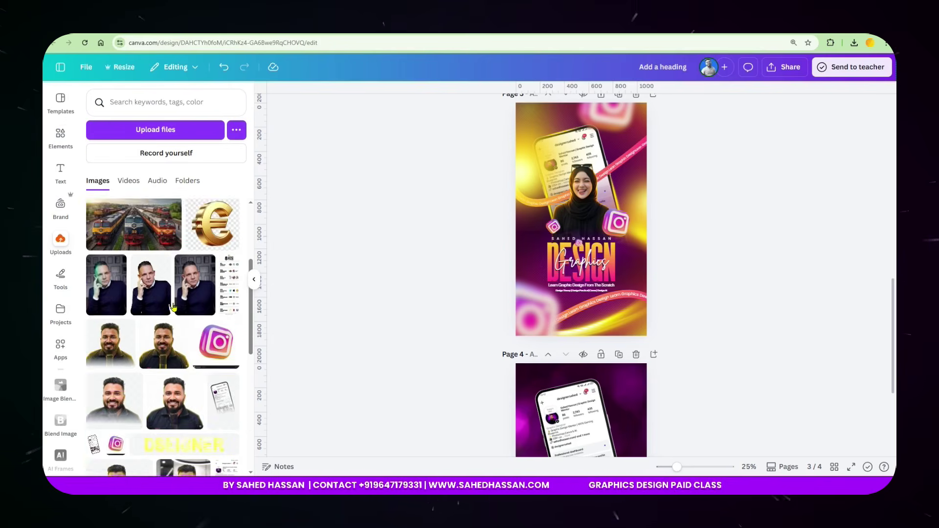
{"action": "left_click", "coordinate": [182, 133]}
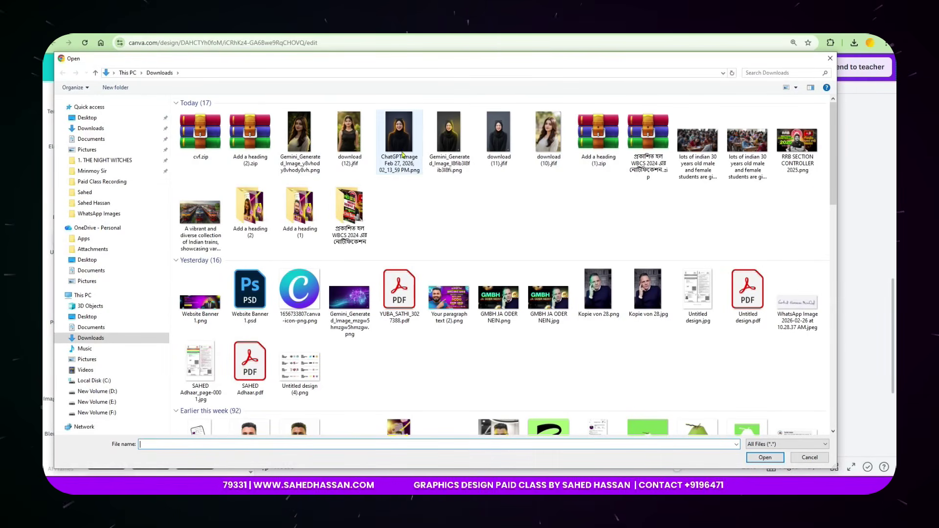
{"action": "left_click", "coordinate": [399, 140]}
{"action": "left_click", "coordinate": [765, 458]}
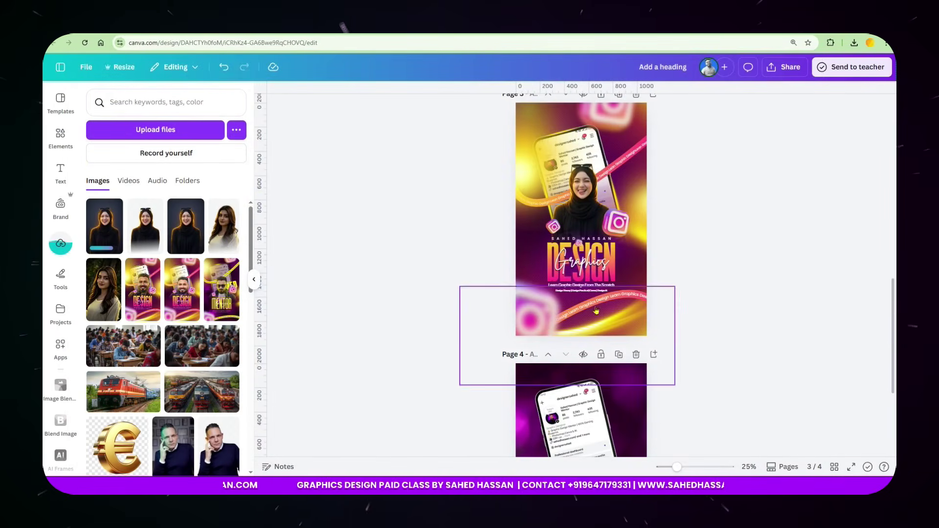
Add the uploaded portrait to page 4, remove its background with BG Remover, and trim its top.
{"action": "left_click", "coordinate": [106, 236]}
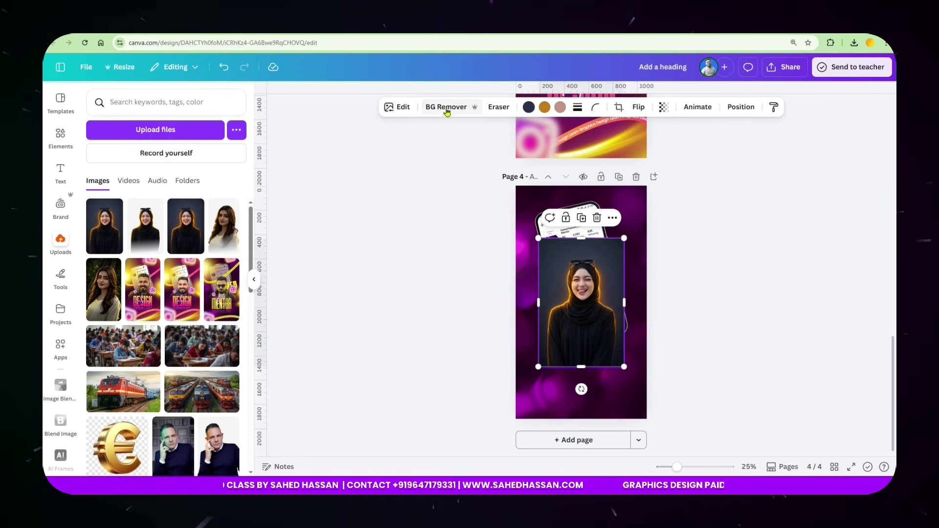
{"action": "left_click", "coordinate": [447, 108]}
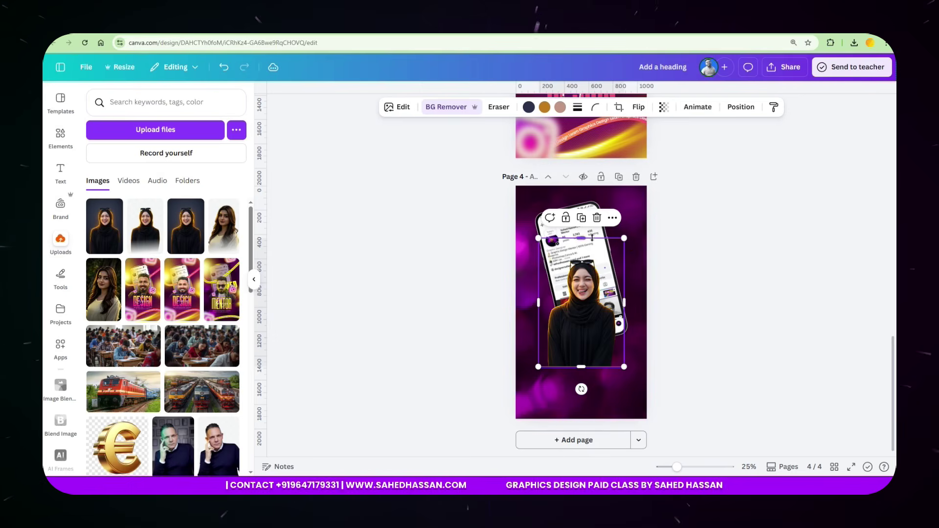
{"action": "left_click_drag", "start_coordinate": [583, 241], "coordinate": [633, 239]}
{"action": "scroll", "coordinate": [587, 297], "scroll_direction": "up", "scroll_amount": 5}
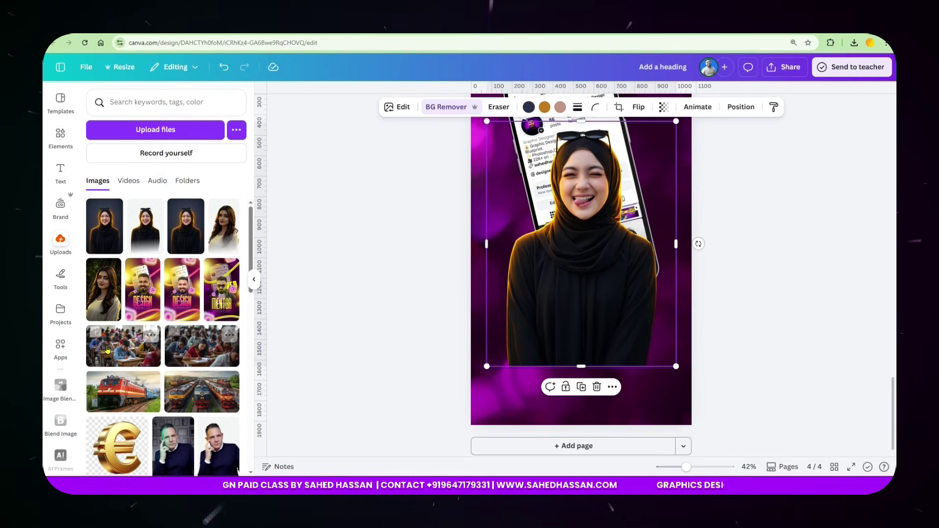
{"action": "left_click", "coordinate": [60, 347]}
Search apps for 'image blender', open Image Blender and choose the Linear blend style.
{"action": "left_click", "coordinate": [133, 105]}
{"action": "type", "text": "image b"}
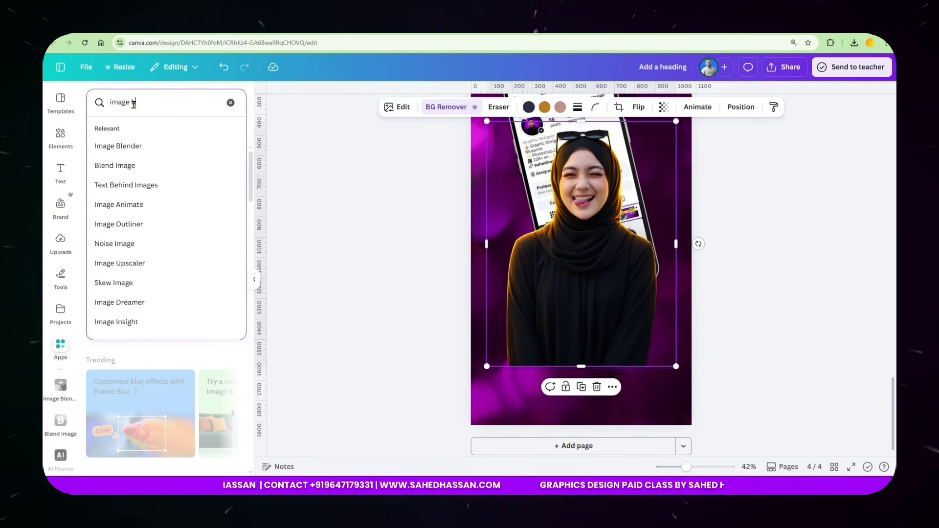
{"action": "type", "text": "lender"}
{"action": "key", "text": "Return"}
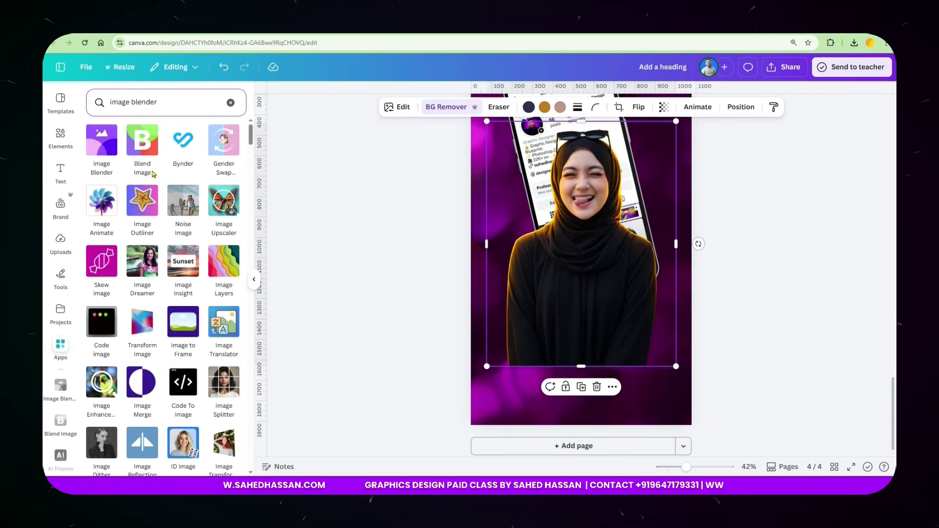
{"action": "left_click", "coordinate": [102, 151]}
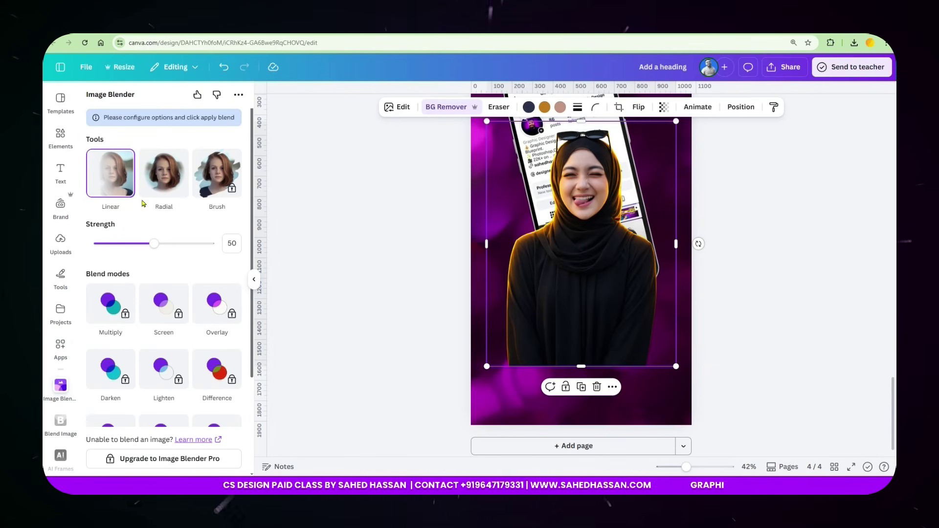
{"action": "left_click", "coordinate": [164, 202]}
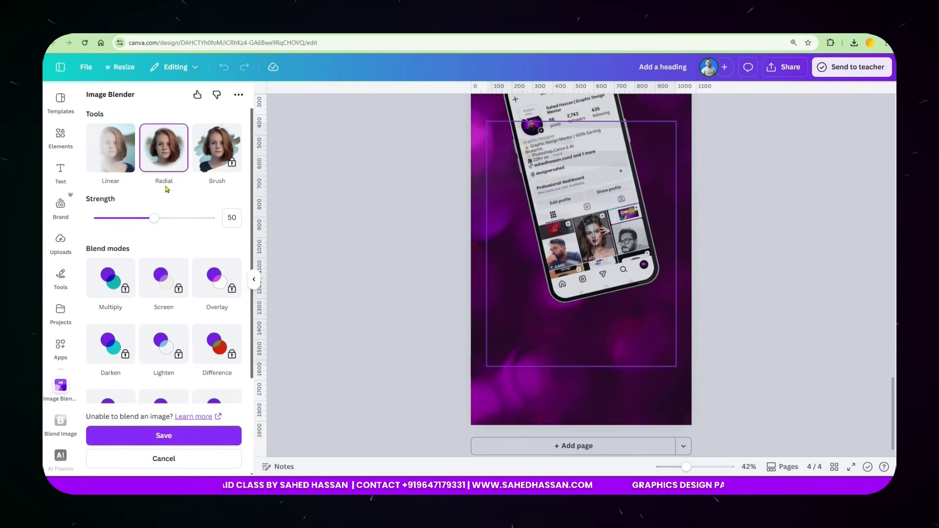
{"action": "left_click", "coordinate": [112, 152]}
Set the linear fade from the portrait's neck down to the frame bottom and apply it.
{"action": "scroll", "coordinate": [625, 329], "scroll_direction": "up", "scroll_amount": 5}
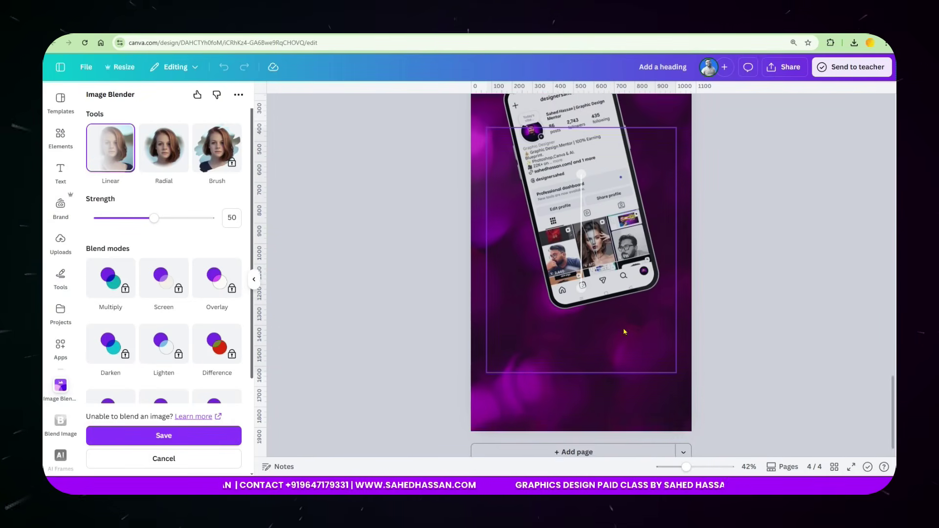
{"action": "scroll", "coordinate": [602, 319], "scroll_direction": "down", "scroll_amount": 3}
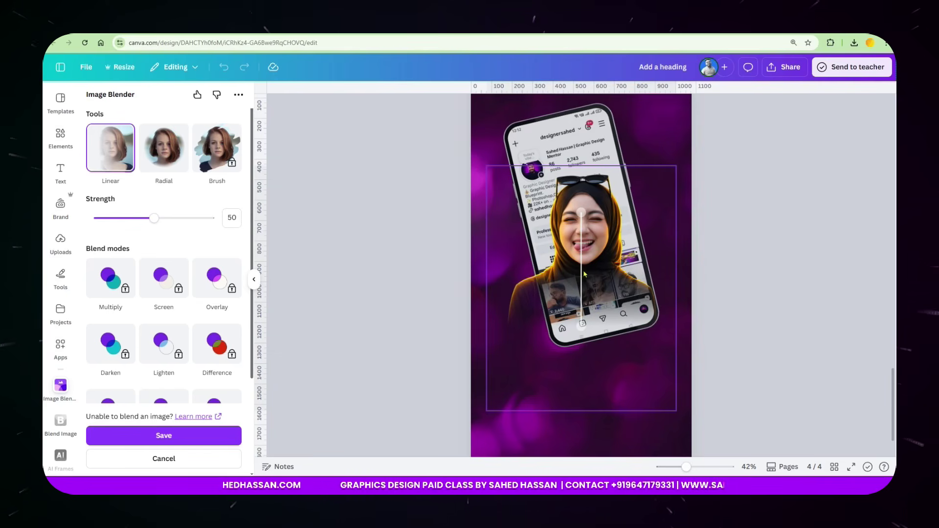
{"action": "left_click_drag", "start_coordinate": [582, 334], "coordinate": [578, 428]}
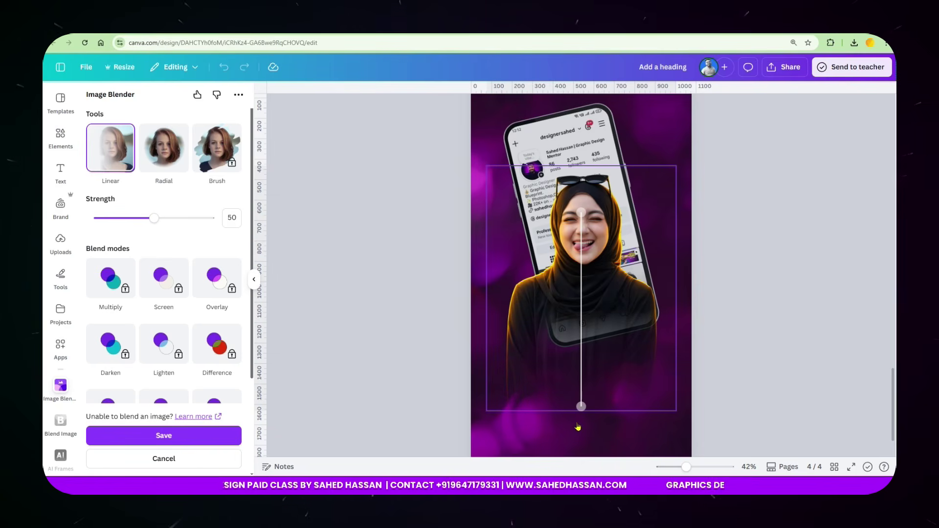
{"action": "left_click_drag", "start_coordinate": [581, 212], "coordinate": [556, 278]}
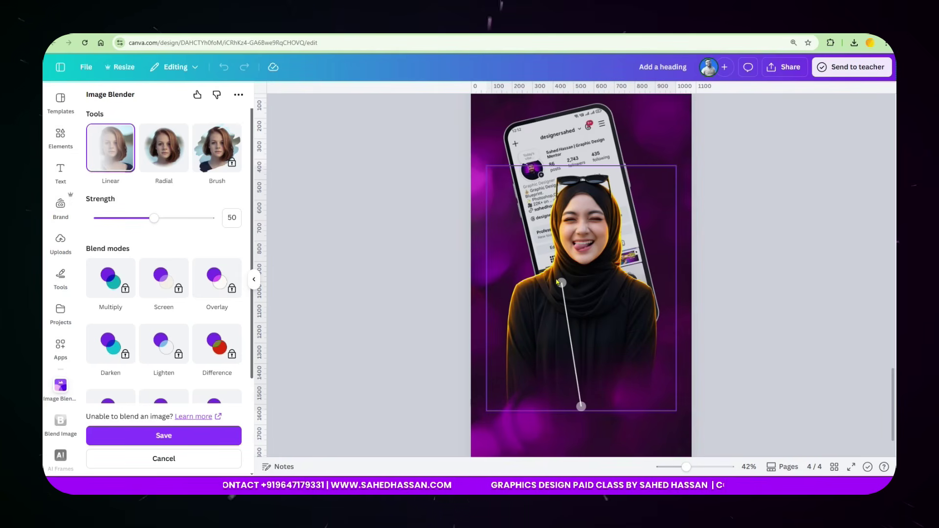
{"action": "left_click", "coordinate": [225, 433]}
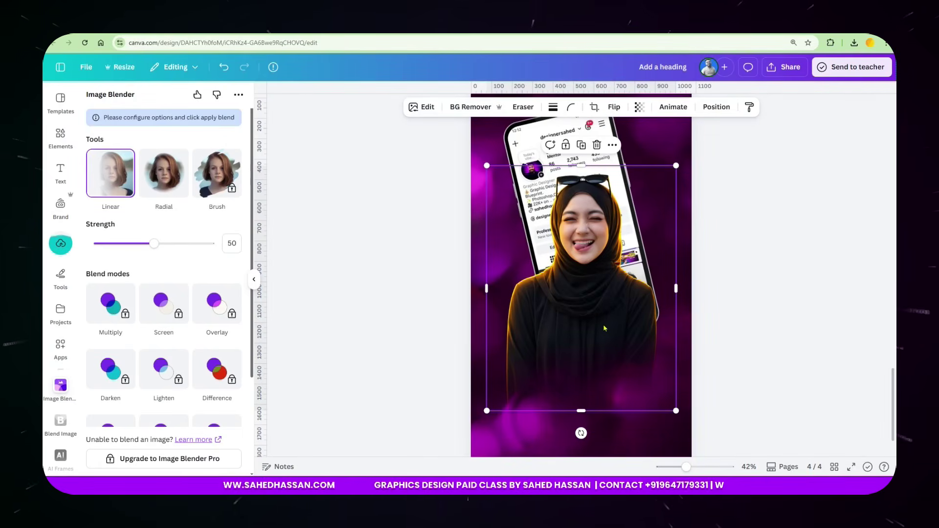
Enlarge the blended portrait slightly and nudge it to the right.
{"action": "mouse_move", "coordinate": [673, 167]}
{"action": "left_mouse_down"}
{"action": "mouse_move", "coordinate": [675, 188]}
{"action": "mouse_move", "coordinate": [674, 171]}
{"action": "left_mouse_up"}
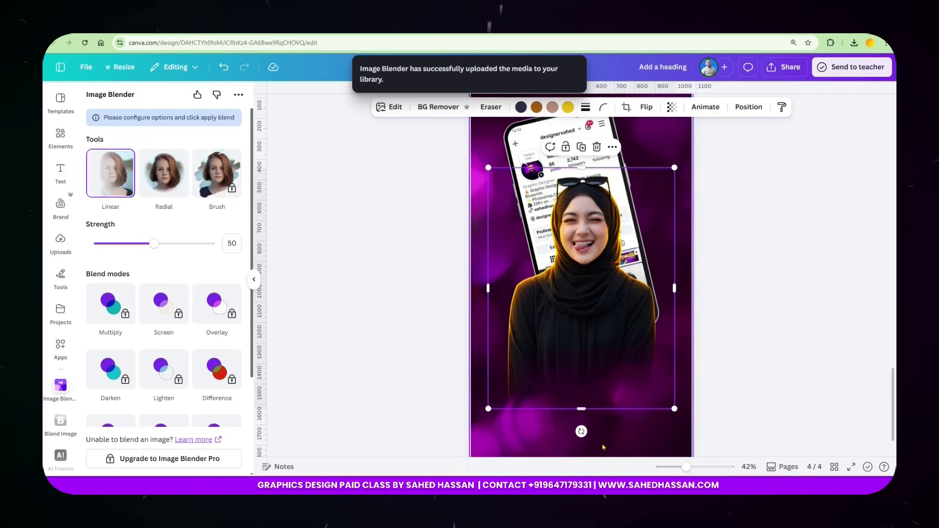
{"action": "left_click_drag", "start_coordinate": [600, 372], "coordinate": [609, 373]}
{"action": "left_click", "coordinate": [739, 327]}
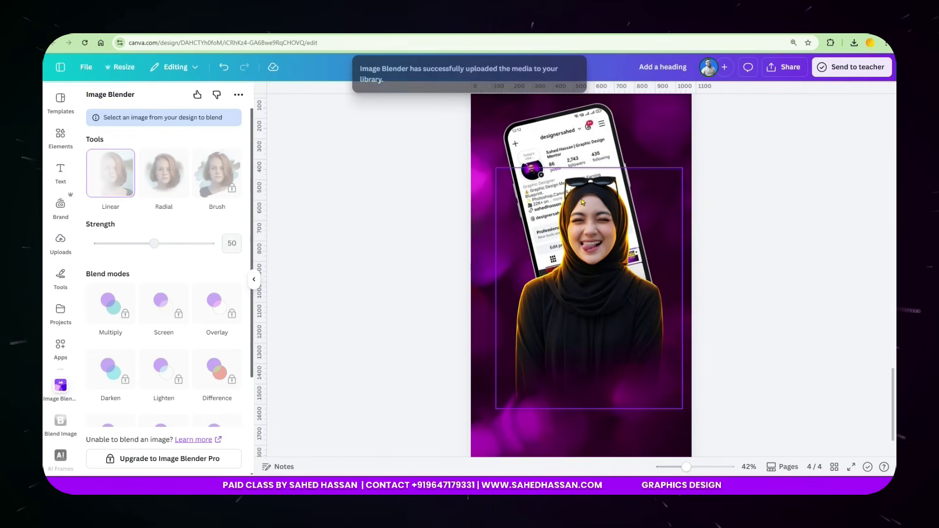
{"action": "left_click", "coordinate": [60, 140]}
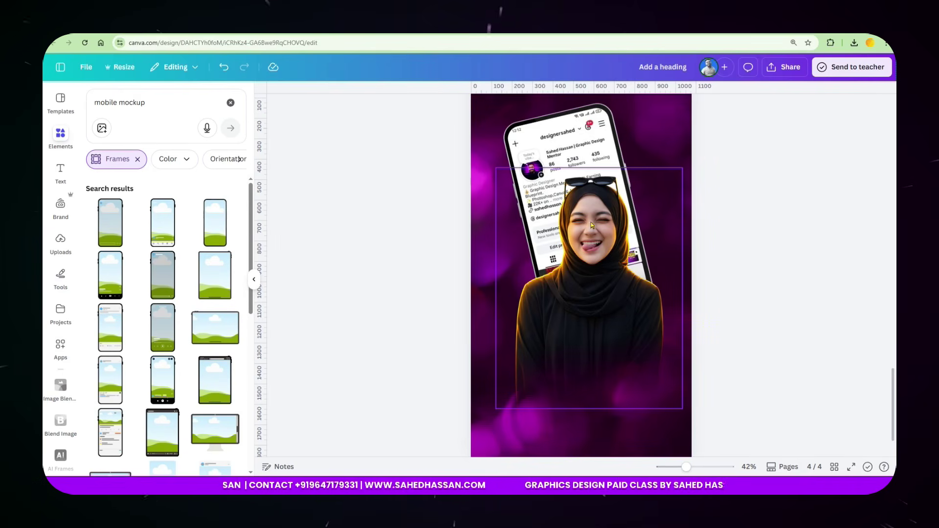
Replace the mobile mockup search with an Elements search for 'yellow lights'.
{"action": "scroll", "coordinate": [615, 287], "scroll_direction": "up", "scroll_amount": 3}
{"action": "scroll", "coordinate": [616, 287], "scroll_direction": "up", "scroll_amount": 5}
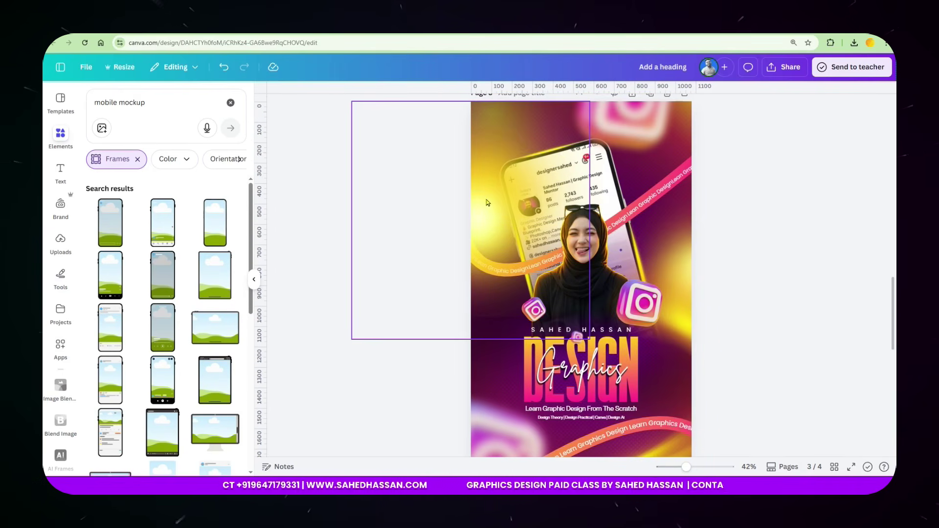
{"action": "scroll", "coordinate": [656, 328], "scroll_direction": "down", "scroll_amount": 6}
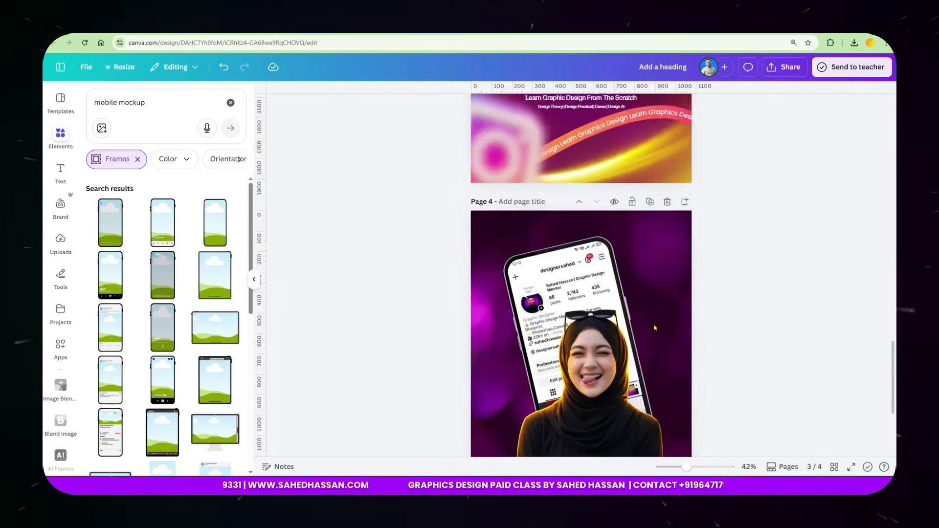
{"action": "scroll", "coordinate": [655, 327], "scroll_direction": "down", "scroll_amount": 2}
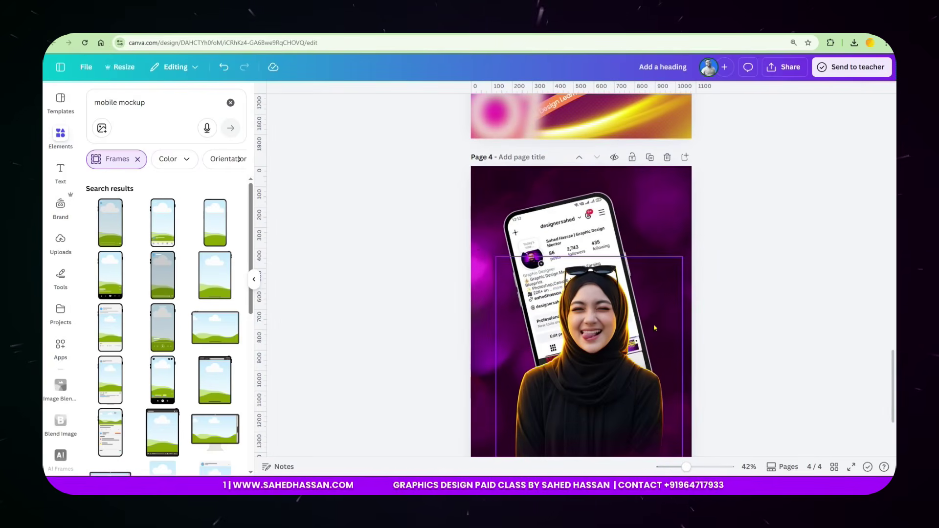
{"action": "left_click", "coordinate": [230, 103]}
{"action": "left_click", "coordinate": [149, 104]}
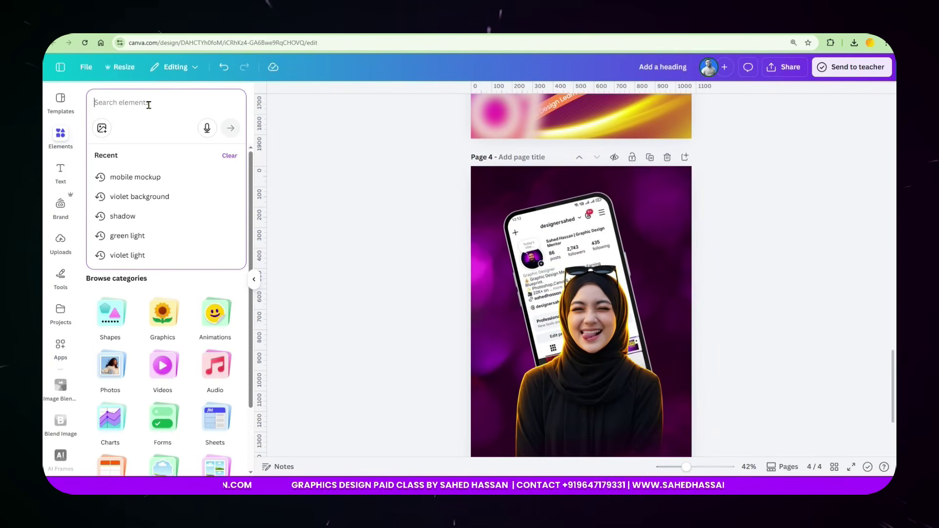
{"action": "type", "text": "yellow"}
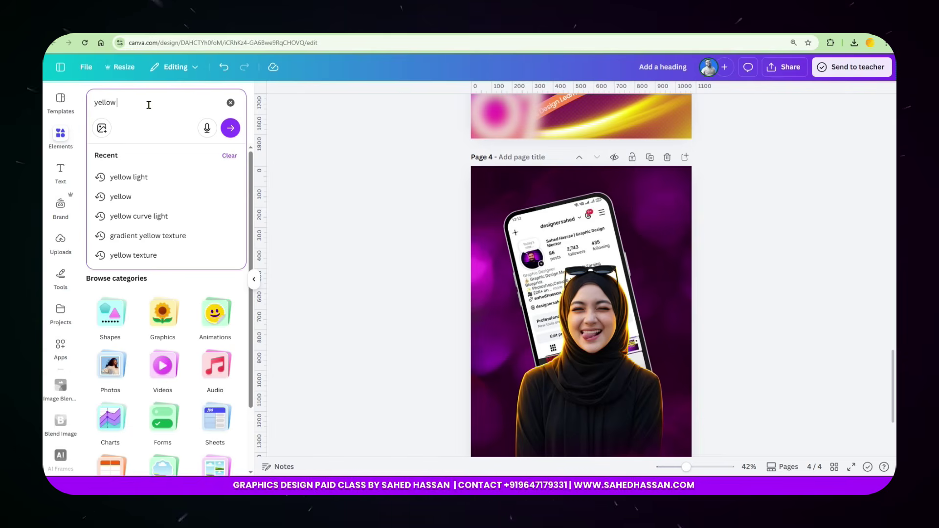
{"action": "type", "text": " lights"}
{"action": "key", "text": "Return"}
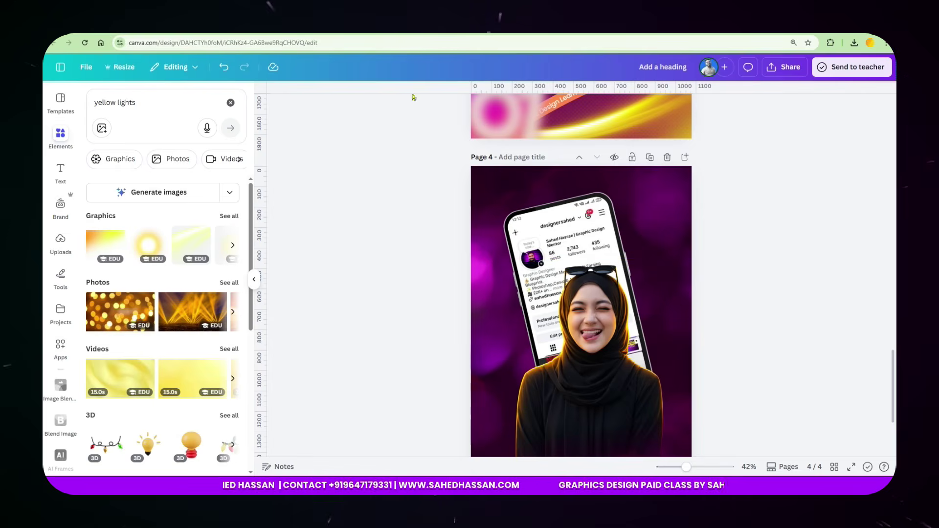
Add a soft yellow glow graphic to page 4, enlarged at the upper-left.
{"action": "left_click", "coordinate": [404, 35]}
{"action": "scroll", "coordinate": [575, 194], "scroll_direction": "up", "scroll_amount": 3}
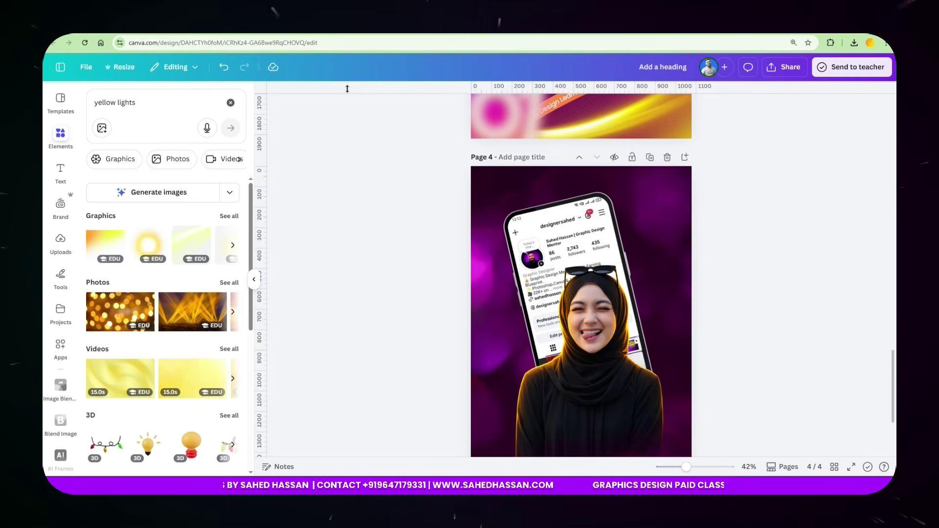
{"action": "left_click", "coordinate": [118, 159]}
{"action": "scroll", "coordinate": [198, 299], "scroll_direction": "down", "scroll_amount": 3}
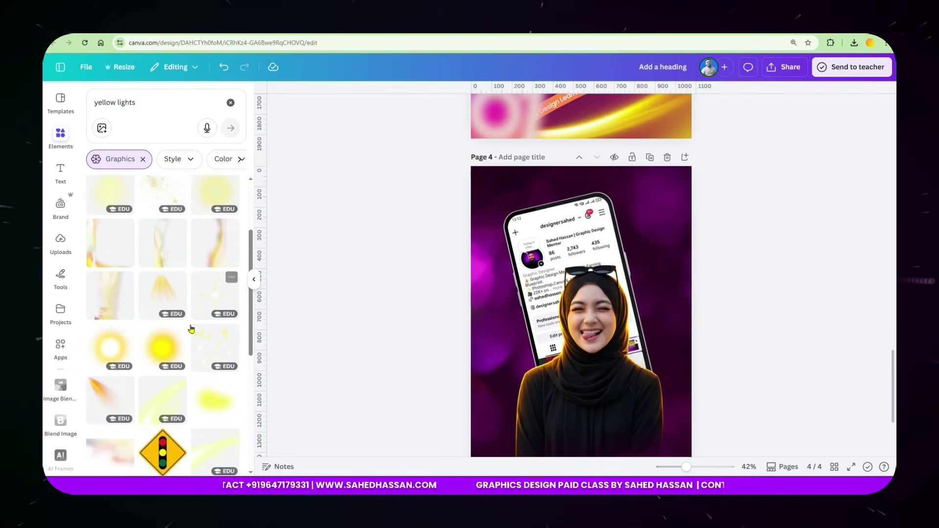
{"action": "left_click", "coordinate": [175, 347]}
{"action": "left_click_drag", "start_coordinate": [582, 362], "coordinate": [482, 226]}
{"action": "left_click_drag", "start_coordinate": [571, 313], "coordinate": [676, 402]}
{"action": "left_click_drag", "start_coordinate": [538, 276], "coordinate": [485, 284]}
Add a red-orange-yellow glow graphic, then resize and position it toward the top-left.
{"action": "scroll", "coordinate": [489, 255], "scroll_direction": "down", "scroll_amount": 3}
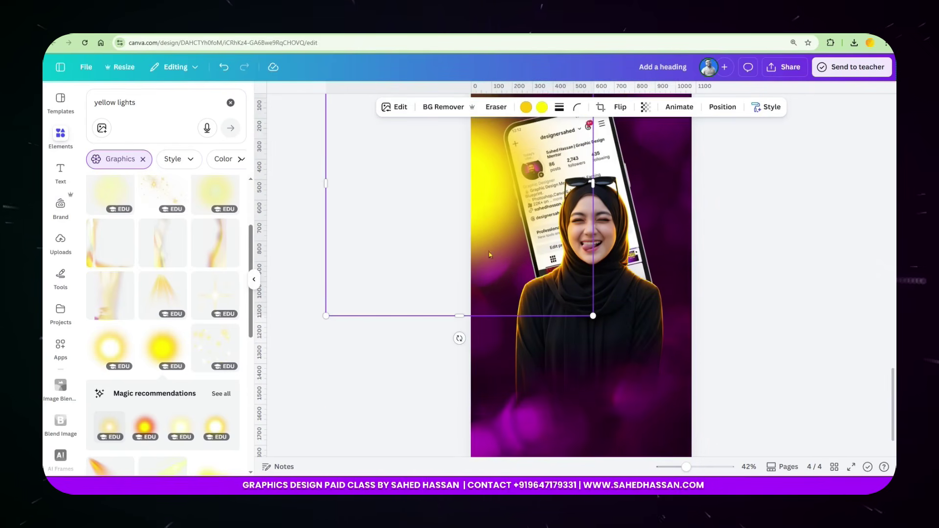
{"action": "scroll", "coordinate": [248, 315], "scroll_direction": "down", "scroll_amount": 2}
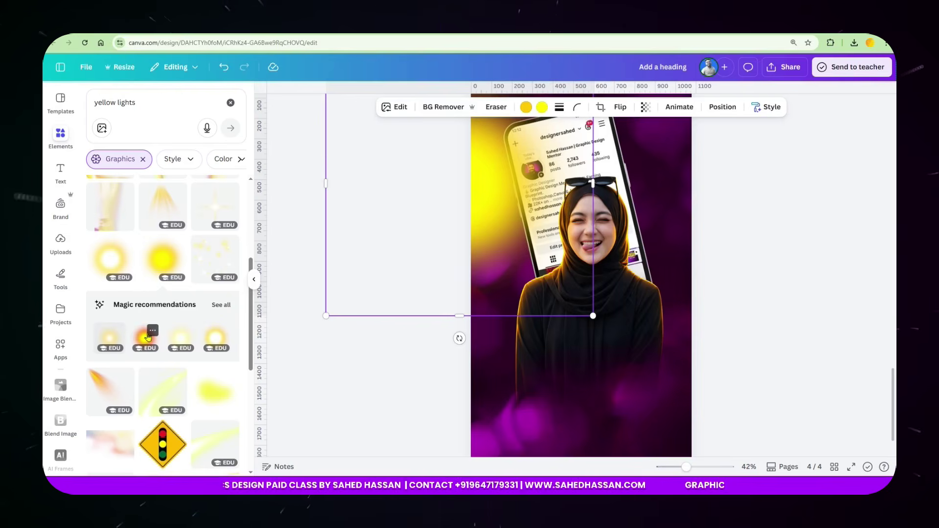
{"action": "left_click", "coordinate": [145, 337]}
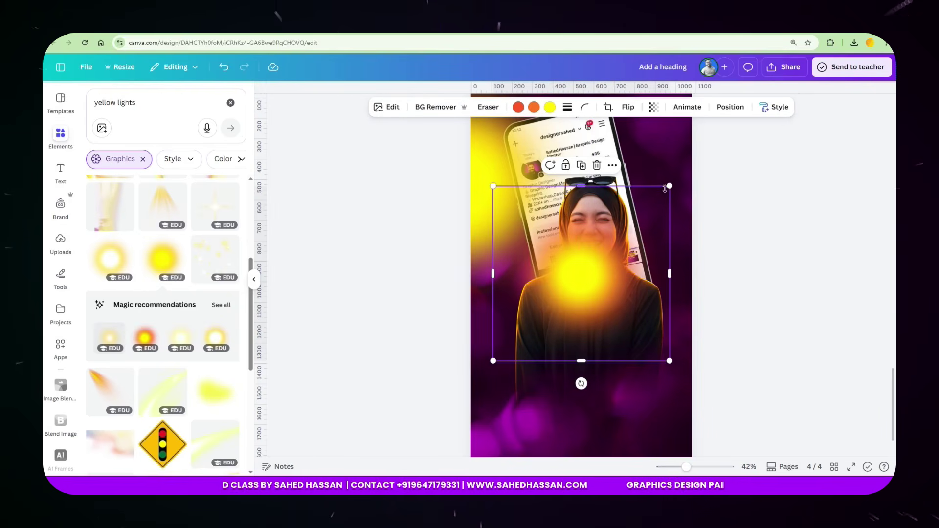
{"action": "left_click_drag", "start_coordinate": [667, 186], "coordinate": [709, 142]}
{"action": "left_click_drag", "start_coordinate": [587, 293], "coordinate": [719, 265]}
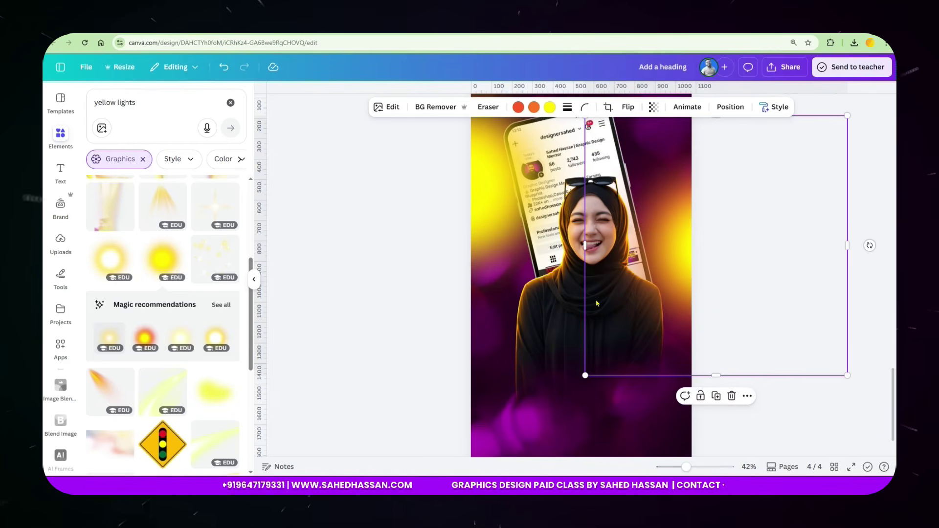
{"action": "left_click_drag", "start_coordinate": [597, 303], "coordinate": [450, 229]}
{"action": "left_click_drag", "start_coordinate": [618, 350], "coordinate": [562, 293]}
{"action": "left_click_drag", "start_coordinate": [484, 218], "coordinate": [443, 181]}
{"action": "left_click", "coordinate": [759, 212]}
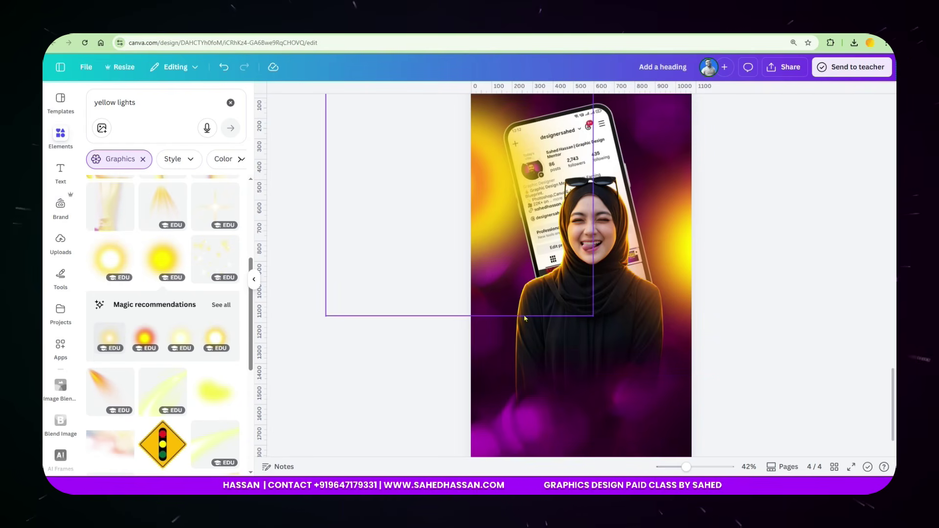
Compare page 4 with page 3, then select the old search text.
{"action": "scroll", "coordinate": [524, 318], "scroll_direction": "up", "scroll_amount": 10}
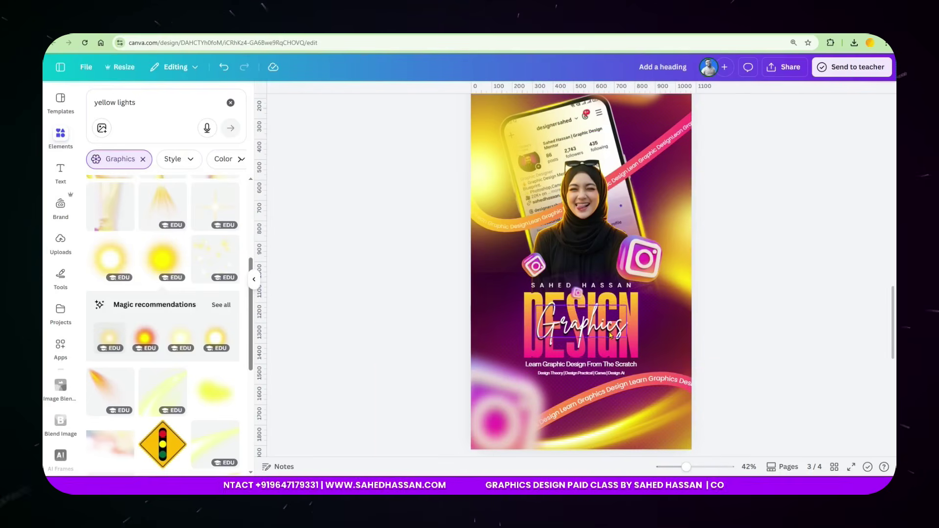
{"action": "scroll", "coordinate": [618, 214], "scroll_direction": "down", "scroll_amount": 2}
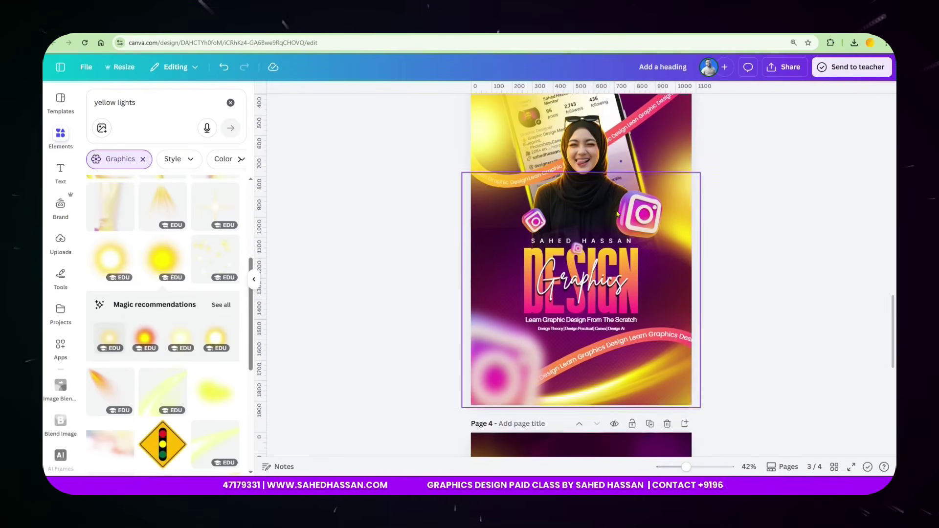
{"action": "scroll", "coordinate": [618, 215], "scroll_direction": "up", "scroll_amount": 2}
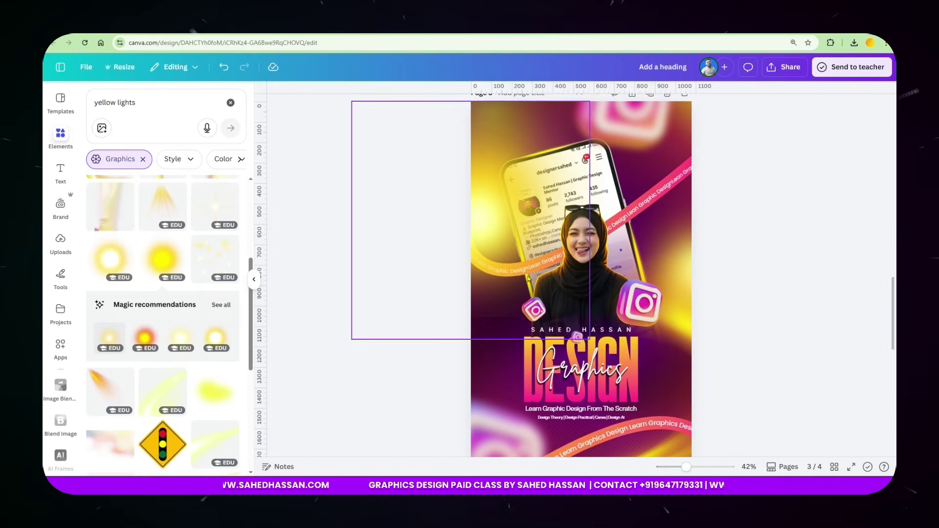
{"action": "scroll", "coordinate": [528, 279], "scroll_direction": "down", "scroll_amount": 7}
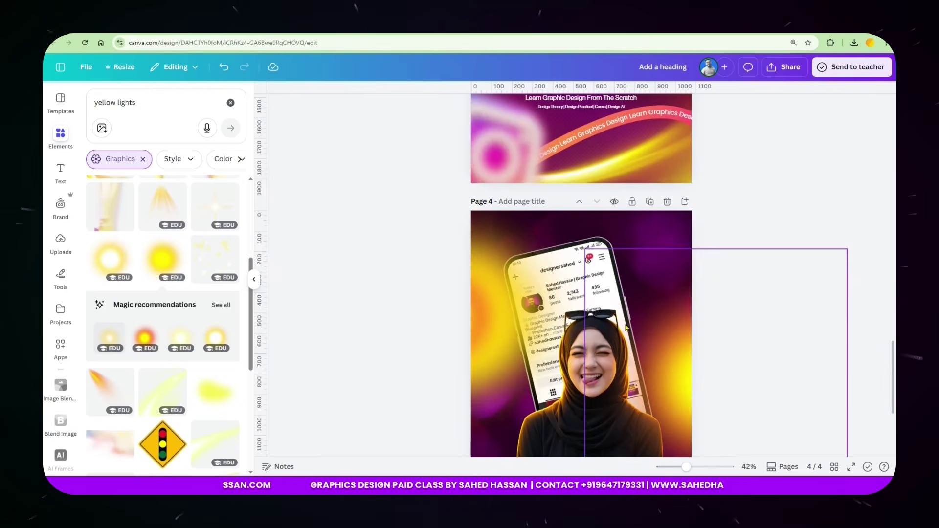
{"action": "left_click_drag", "start_coordinate": [147, 102], "coordinate": [85, 109]}
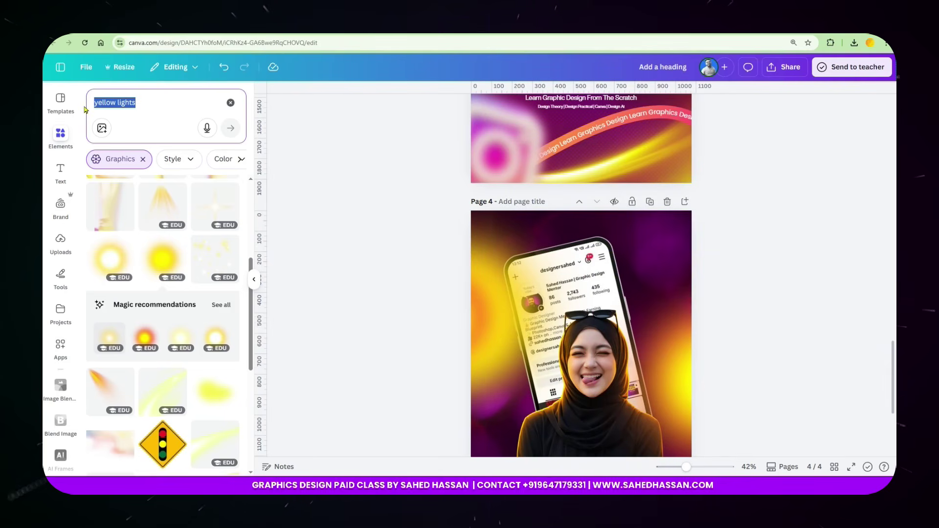
Add a 'line light' streak graphic and rotate it to about -70°.
{"action": "type", "text": "line lig"}
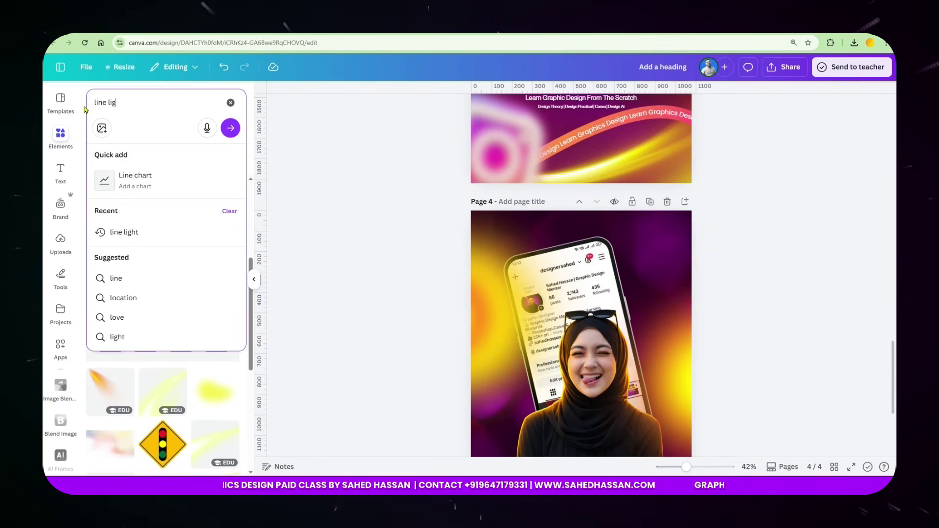
{"action": "type", "text": "ht"}
{"action": "key", "text": "Return"}
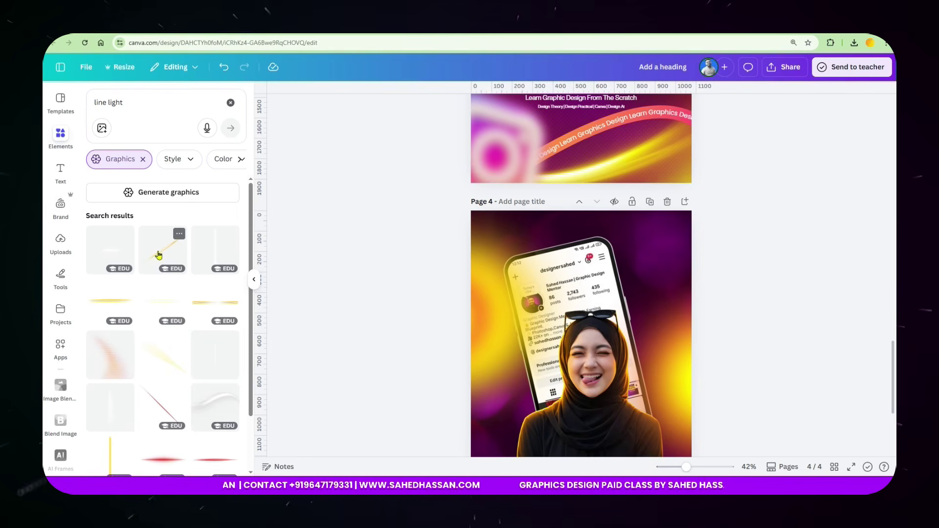
{"action": "left_click", "coordinate": [159, 255]}
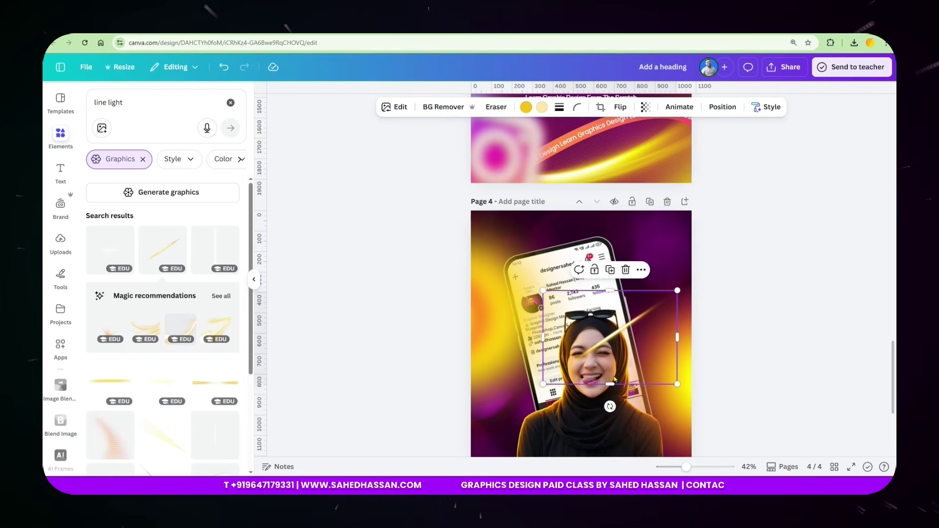
{"action": "left_click_drag", "start_coordinate": [610, 407], "coordinate": [653, 367]}
{"action": "scroll", "coordinate": [658, 378], "scroll_direction": "up", "scroll_amount": 5, "text": "ctrl"}
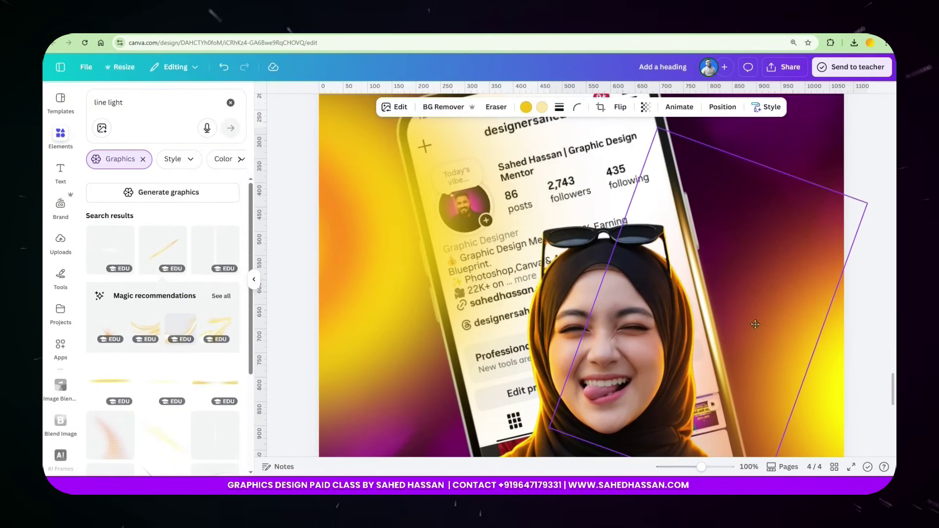
{"action": "left_click_drag", "start_coordinate": [835, 361], "coordinate": [834, 364]}
Shrink the streak, tilt it to about -62° and place it over the phone.
{"action": "left_click", "coordinate": [752, 358]}
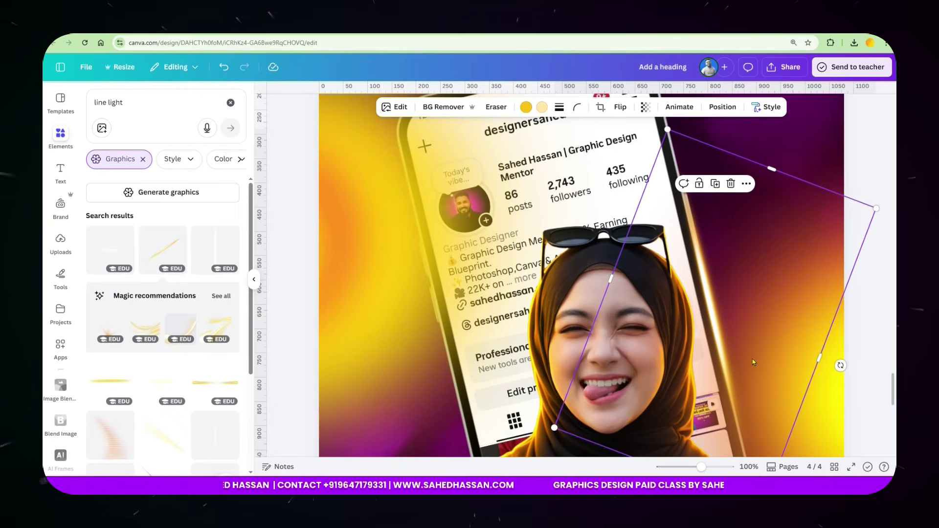
{"action": "left_click_drag", "start_coordinate": [740, 345], "coordinate": [478, 394]}
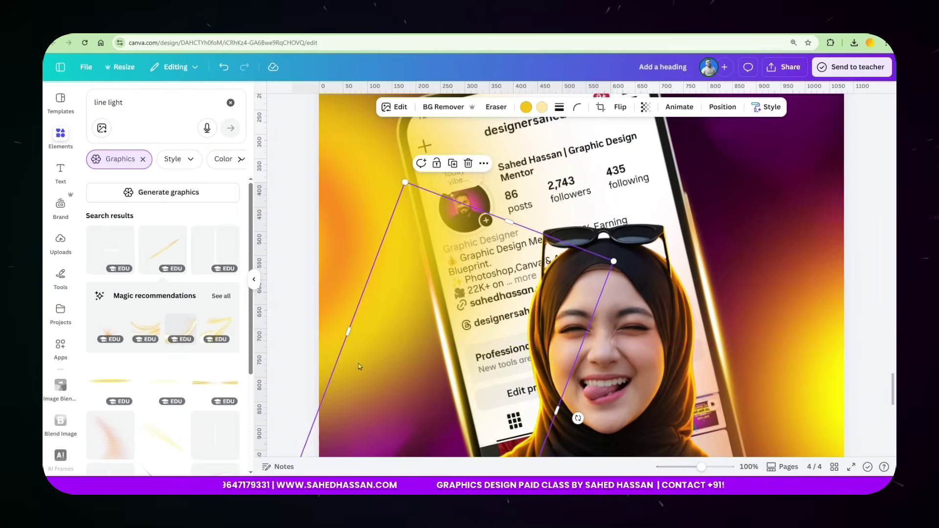
{"action": "scroll", "coordinate": [359, 367], "scroll_direction": "down", "scroll_amount": 4}
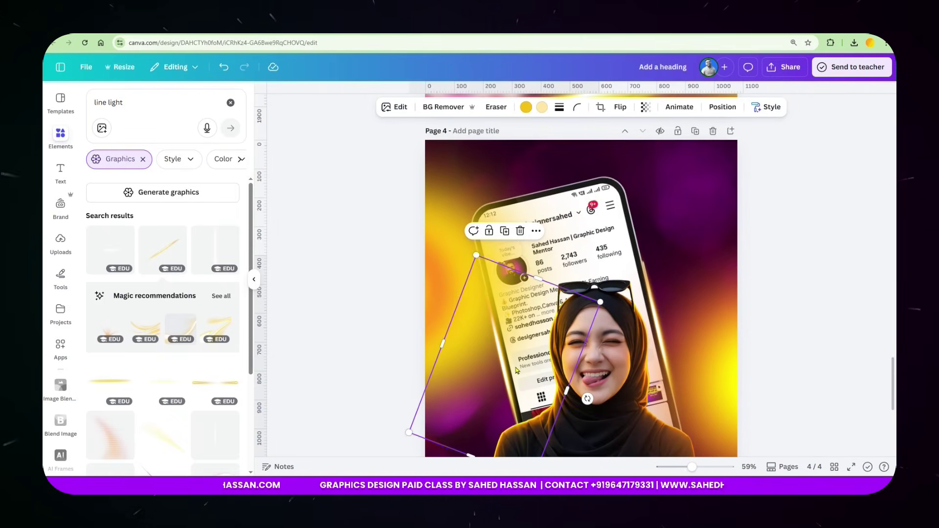
{"action": "left_click_drag", "start_coordinate": [534, 344], "coordinate": [586, 233]}
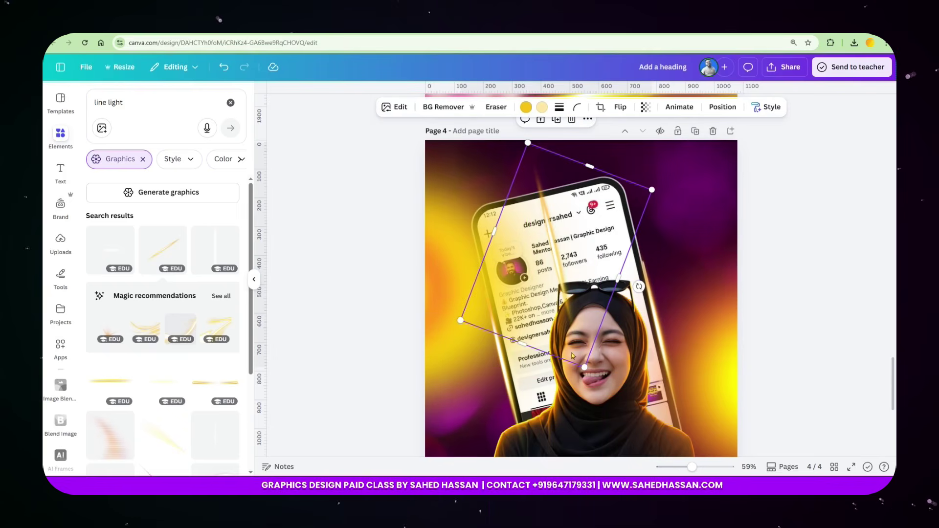
{"action": "left_click_drag", "start_coordinate": [639, 288], "coordinate": [576, 380]}
{"action": "left_click_drag", "start_coordinate": [666, 223], "coordinate": [615, 221]}
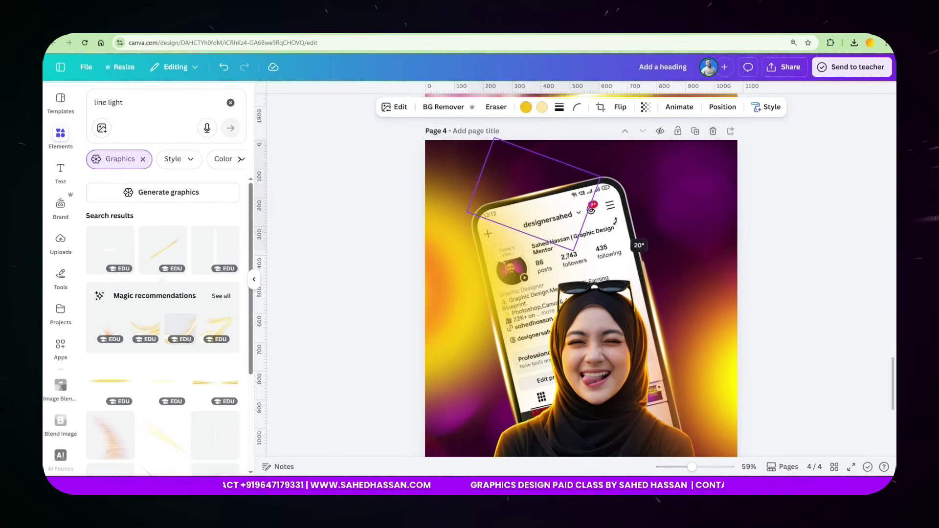
{"action": "left_click", "coordinate": [788, 173]}
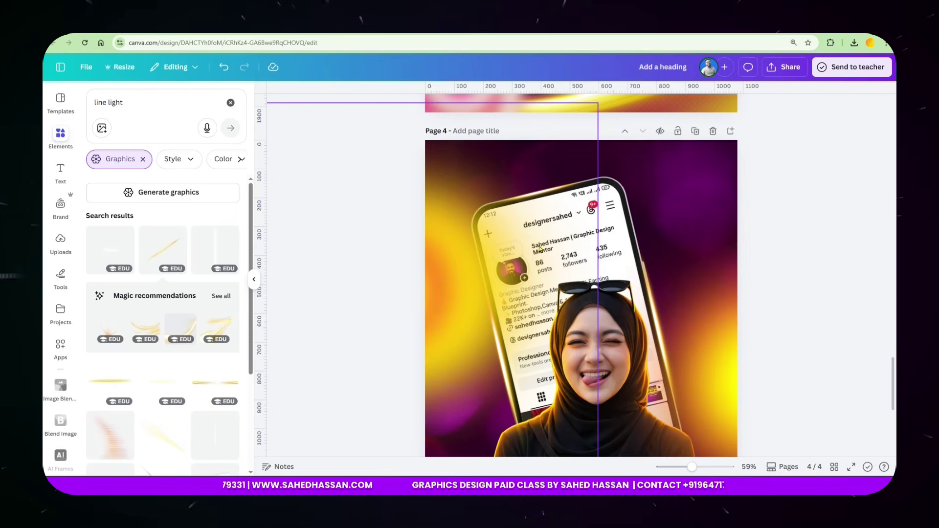
Review the pages and select the page 4 background image.
{"action": "scroll", "coordinate": [529, 263], "scroll_direction": "down", "scroll_amount": 2}
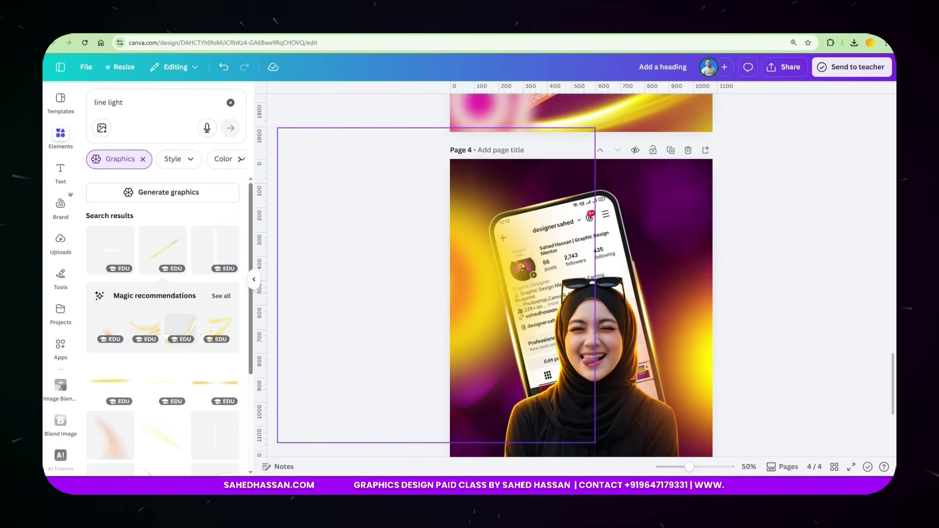
{"action": "scroll", "coordinate": [522, 266], "scroll_direction": "up", "scroll_amount": 7}
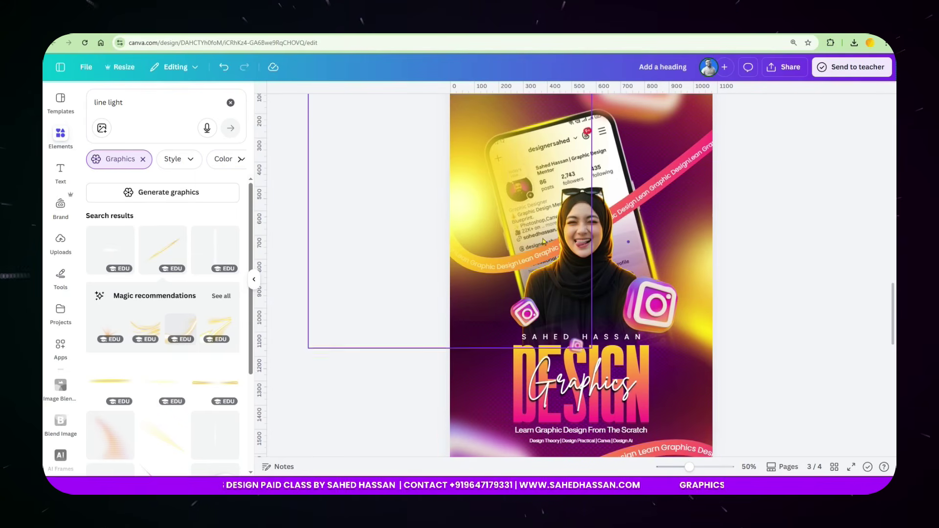
{"action": "scroll", "coordinate": [545, 242], "scroll_direction": "up", "scroll_amount": 2}
{"action": "scroll", "coordinate": [533, 281], "scroll_direction": "down", "scroll_amount": 8}
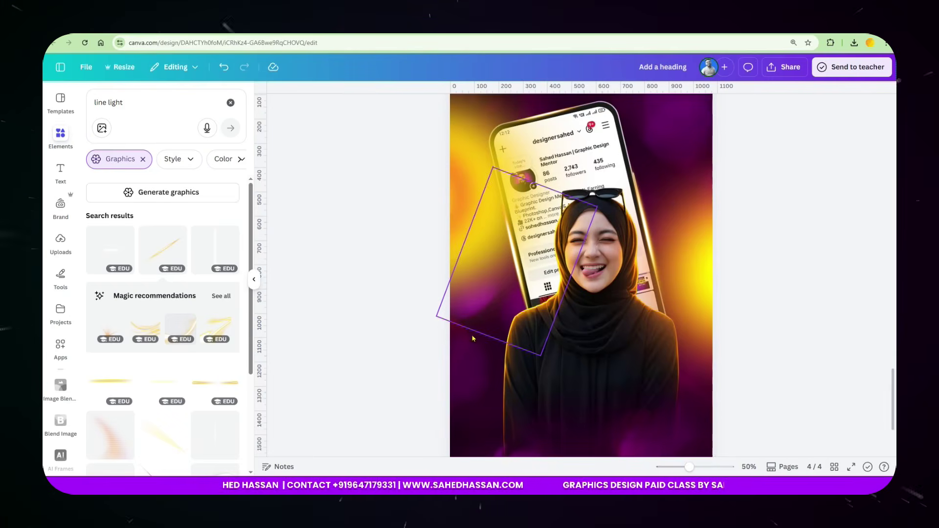
{"action": "scroll", "coordinate": [491, 311], "scroll_direction": "down", "scroll_amount": 1}
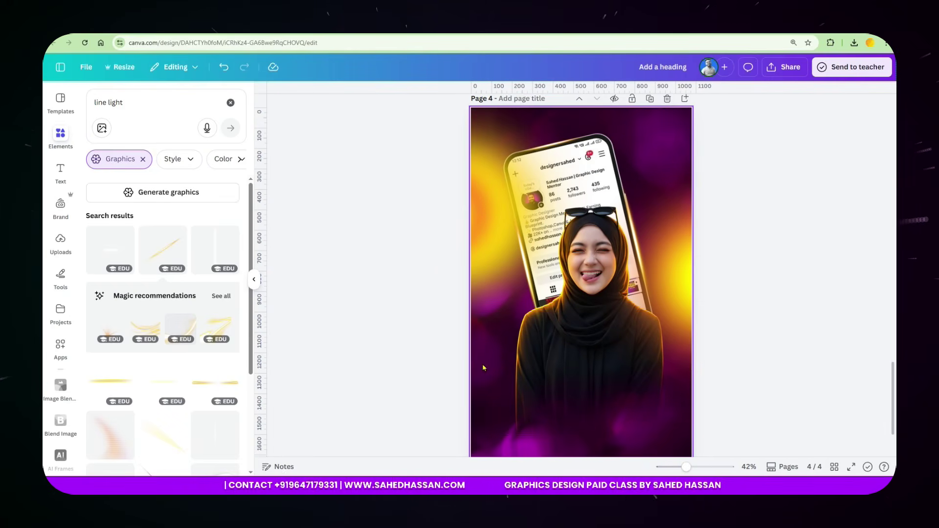
{"action": "left_click", "coordinate": [478, 350]}
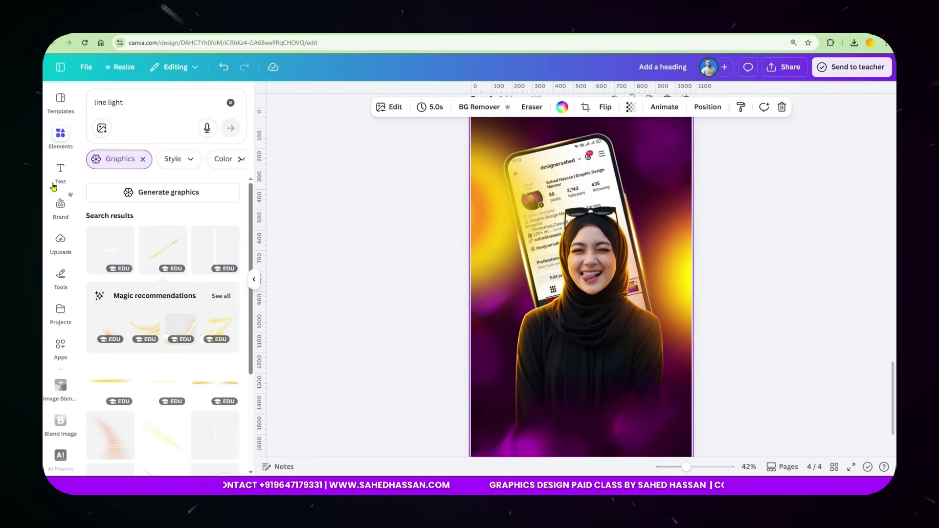
Browse the Shapes elements and move the light streak down-left toward the page edge.
{"action": "left_click", "coordinate": [229, 105]}
{"action": "left_click", "coordinate": [117, 170]}
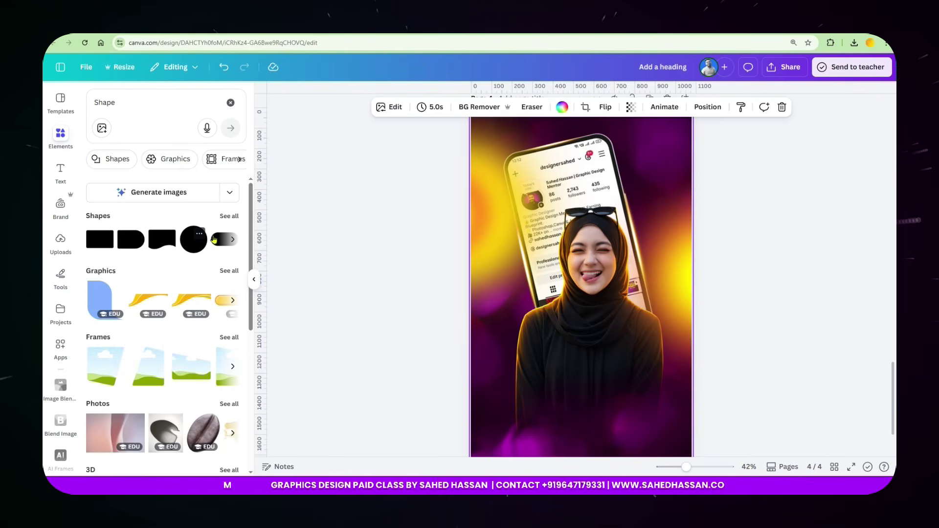
{"action": "left_click", "coordinate": [228, 216]}
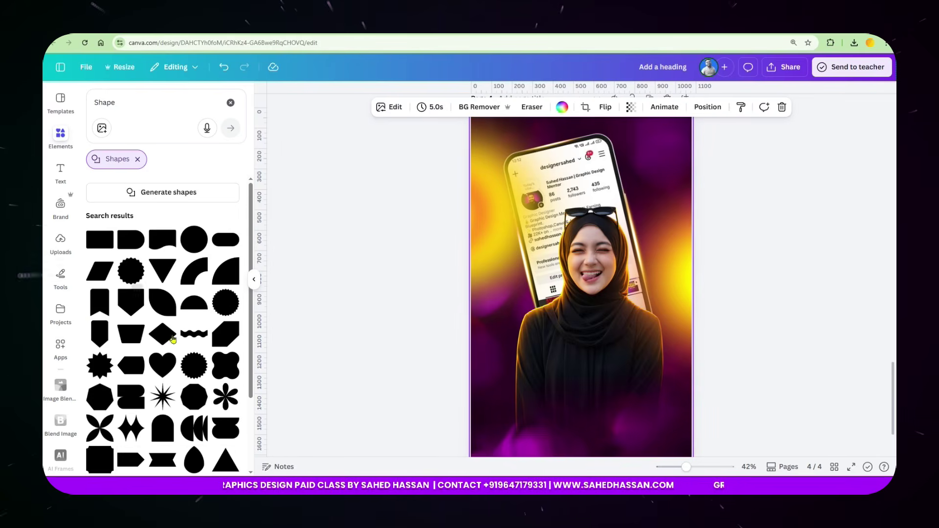
{"action": "scroll", "coordinate": [179, 346], "scroll_direction": "down", "scroll_amount": 3}
{"action": "scroll", "coordinate": [146, 229], "scroll_direction": "up", "scroll_amount": 5}
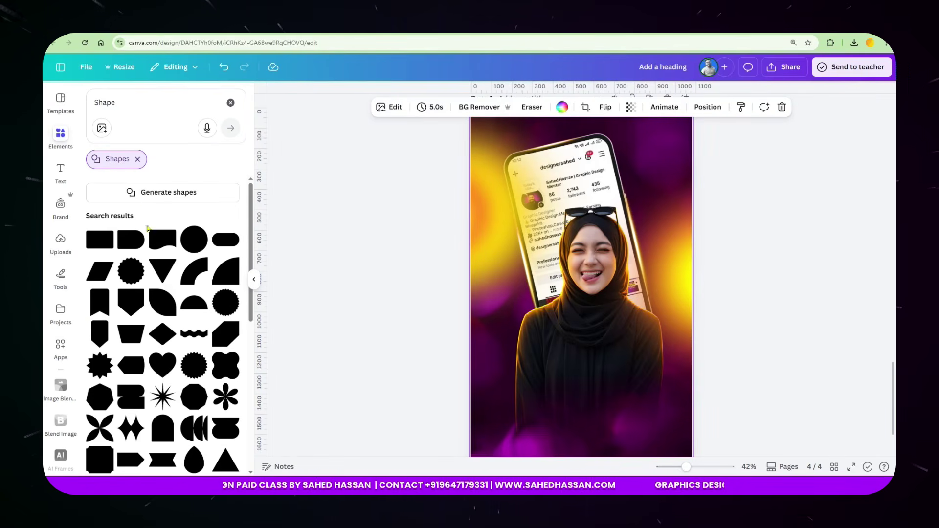
{"action": "left_click", "coordinate": [138, 159]}
{"action": "left_click_drag", "start_coordinate": [510, 206], "coordinate": [506, 341]}
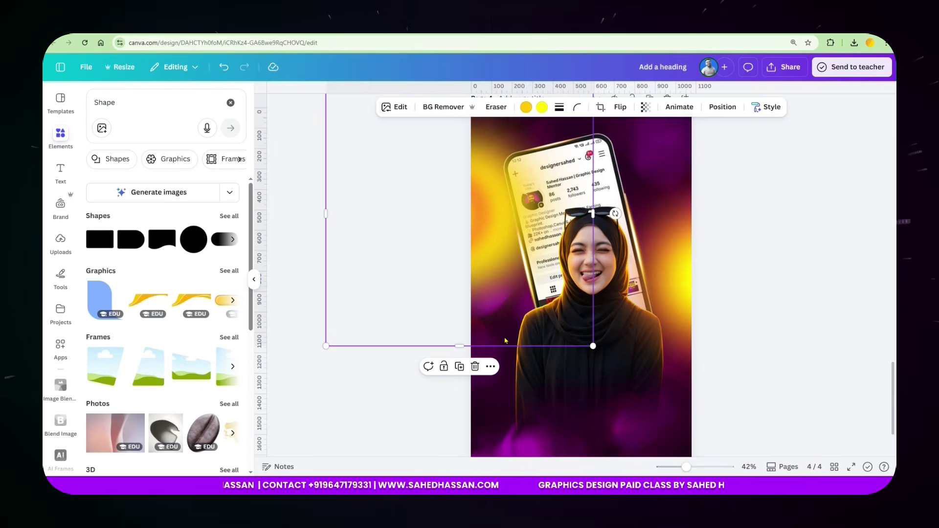
Add a line with L, stretch it toward the top-right, thicken it and make it curved.
{"action": "key", "text": "l"}
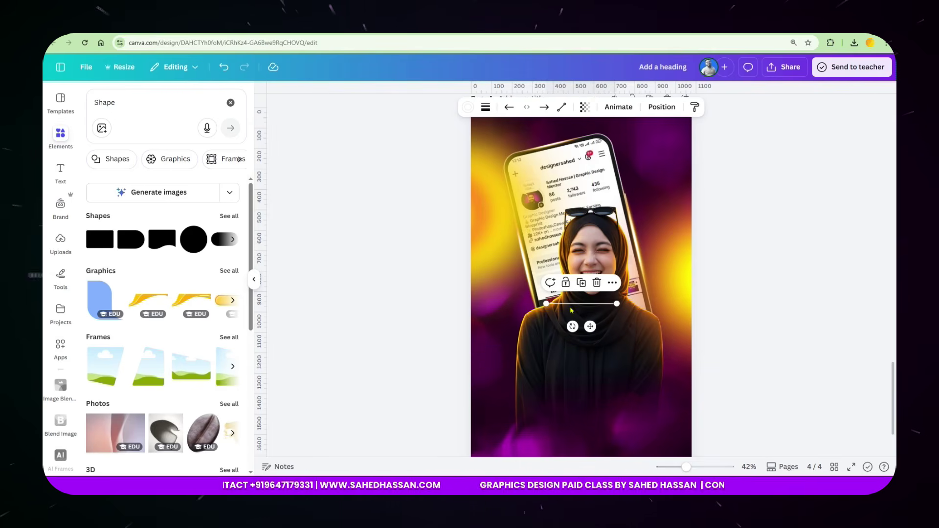
{"action": "left_click_drag", "start_coordinate": [547, 303], "coordinate": [483, 293]}
{"action": "left_click_drag", "start_coordinate": [617, 304], "coordinate": [699, 156]}
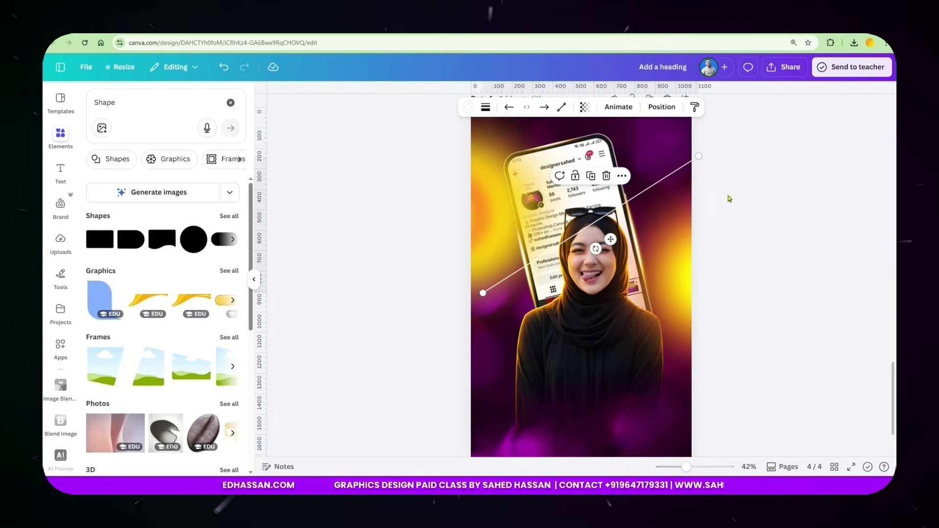
{"action": "left_click", "coordinate": [486, 109]}
{"action": "mouse_move", "coordinate": [430, 195]}
{"action": "left_mouse_down"}
{"action": "mouse_move", "coordinate": [484, 195]}
{"action": "mouse_move", "coordinate": [488, 213]}
{"action": "left_mouse_up"}
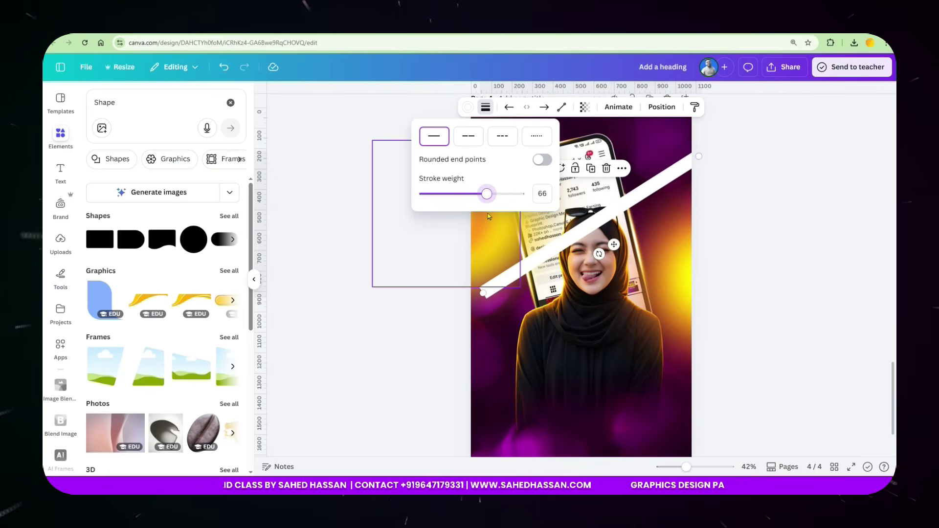
{"action": "left_click", "coordinate": [561, 110]}
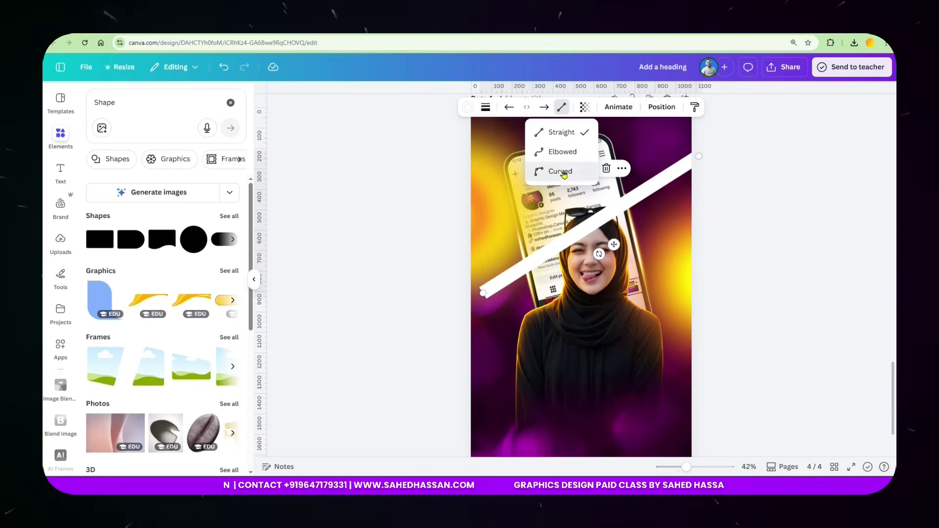
{"action": "left_click", "coordinate": [562, 173]}
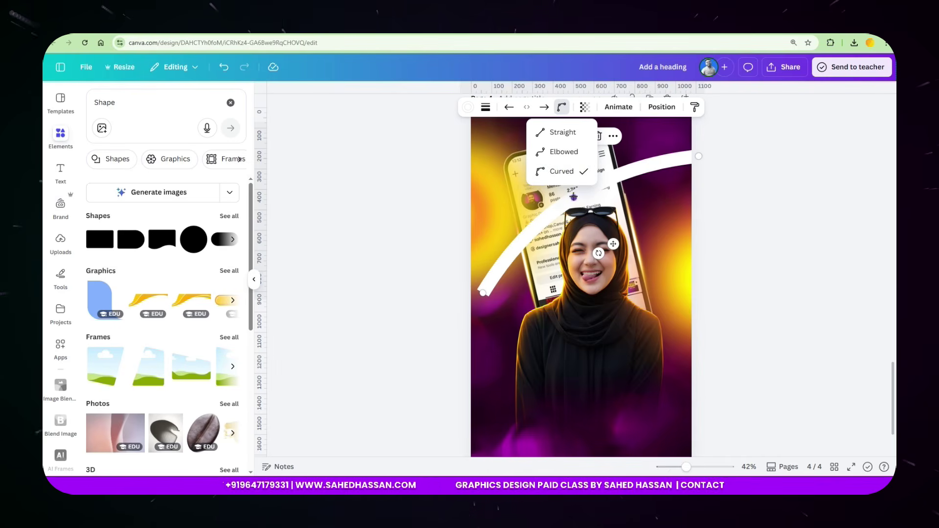
Bend the white curve higher across the face, tilt it, and set stroke weight 73.
{"action": "left_click_drag", "start_coordinate": [574, 197], "coordinate": [527, 304]}
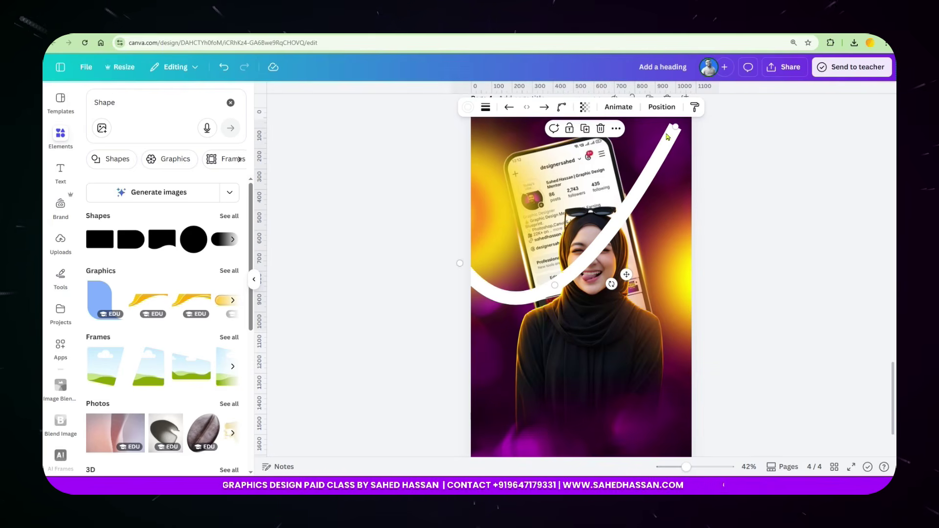
{"action": "left_click_drag", "start_coordinate": [677, 127], "coordinate": [730, 129]}
{"action": "left_click_drag", "start_coordinate": [609, 250], "coordinate": [606, 219]}
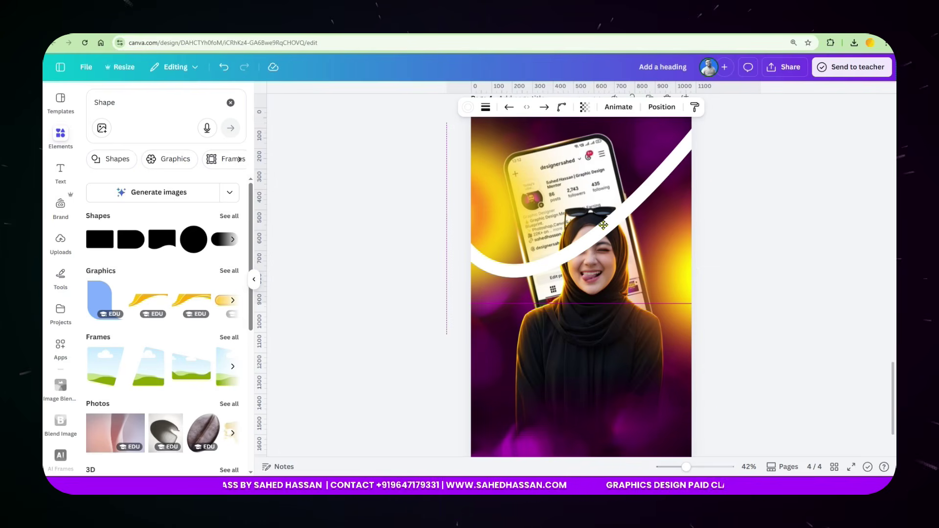
{"action": "left_click_drag", "start_coordinate": [625, 259], "coordinate": [625, 292]}
{"action": "left_click", "coordinate": [487, 109]}
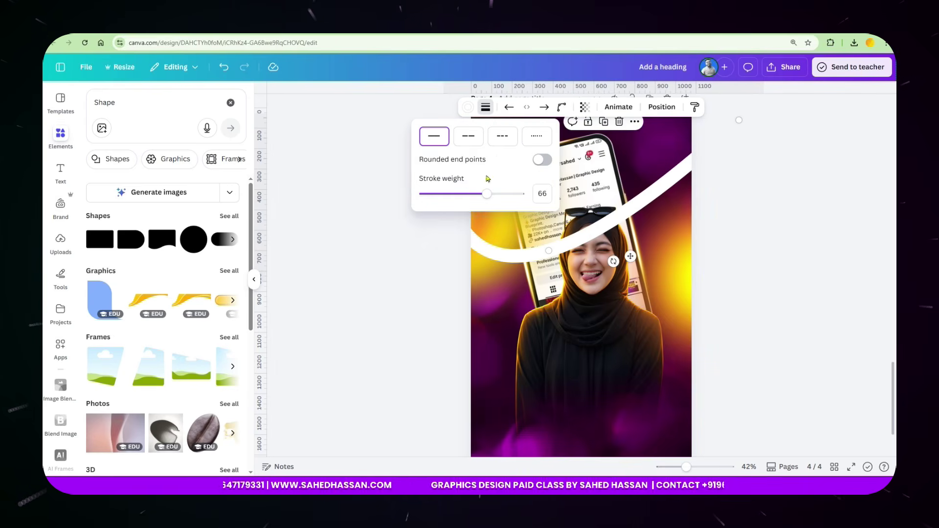
{"action": "left_click_drag", "start_coordinate": [490, 201], "coordinate": [495, 201]}
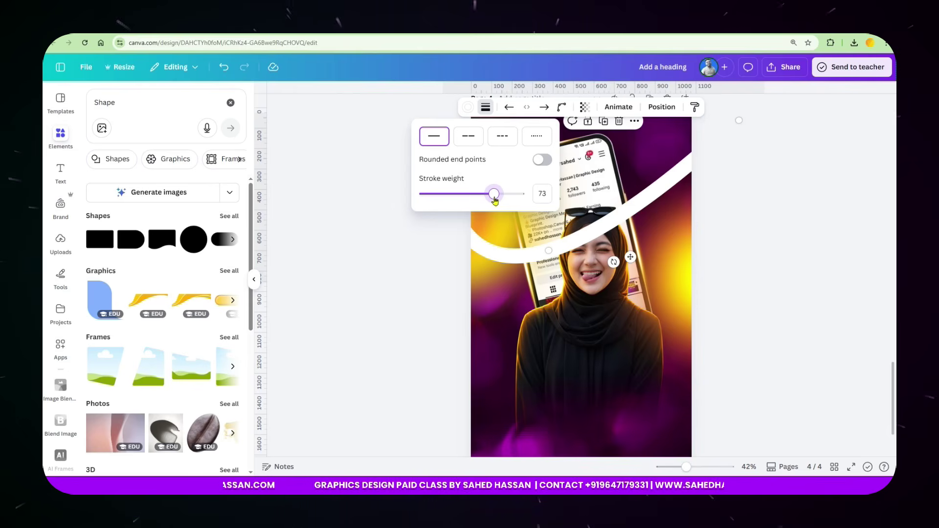
Give the curve a custom gradient stroke from yellow #FFFC00 to magenta #EE10B5.
{"action": "left_click", "coordinate": [470, 107]}
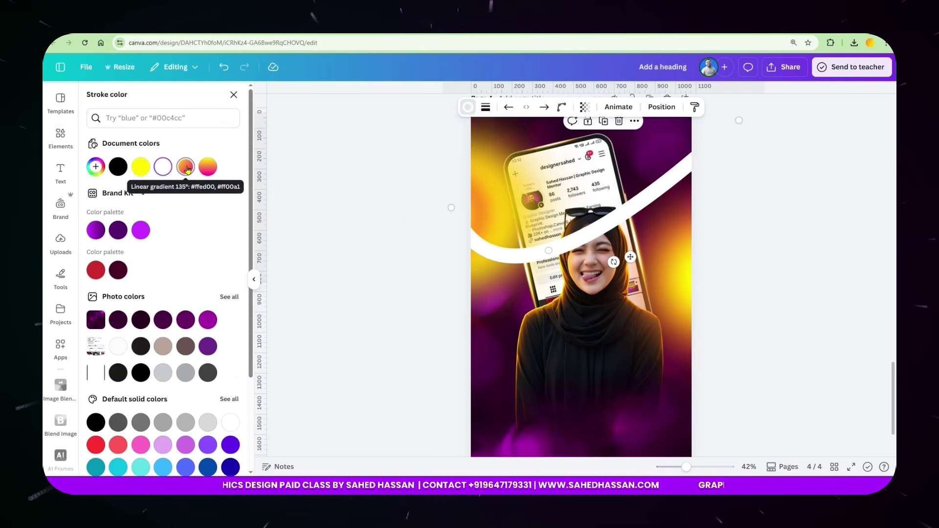
{"action": "left_click", "coordinate": [95, 166]}
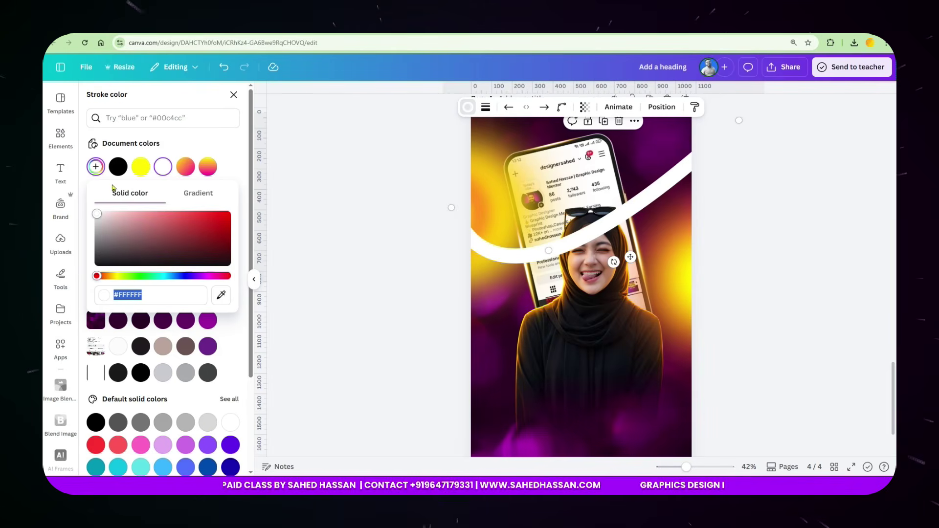
{"action": "left_click_drag", "start_coordinate": [147, 239], "coordinate": [255, 220]}
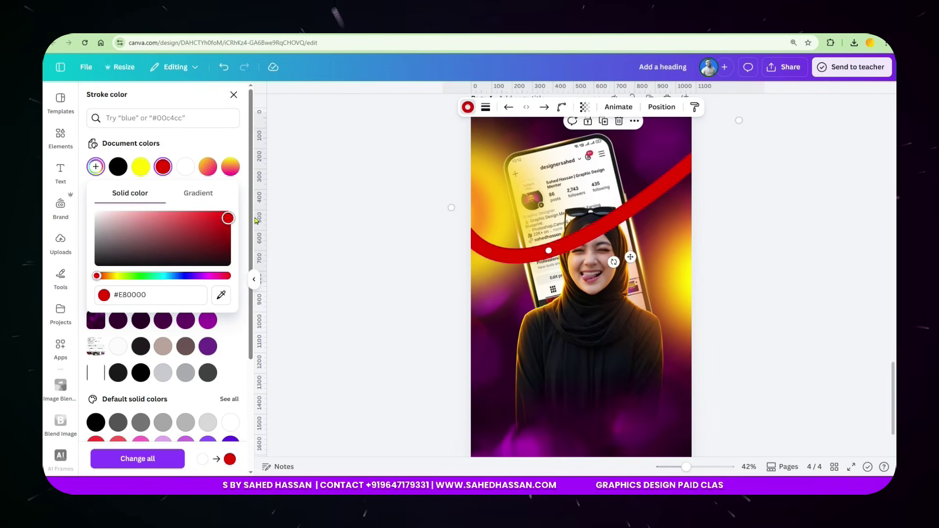
{"action": "left_click", "coordinate": [208, 199]}
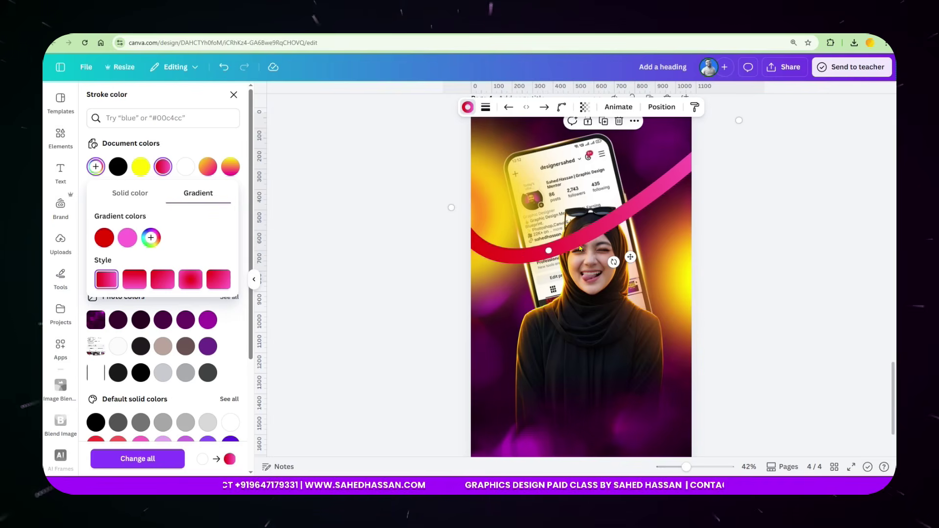
{"action": "left_click", "coordinate": [105, 238]}
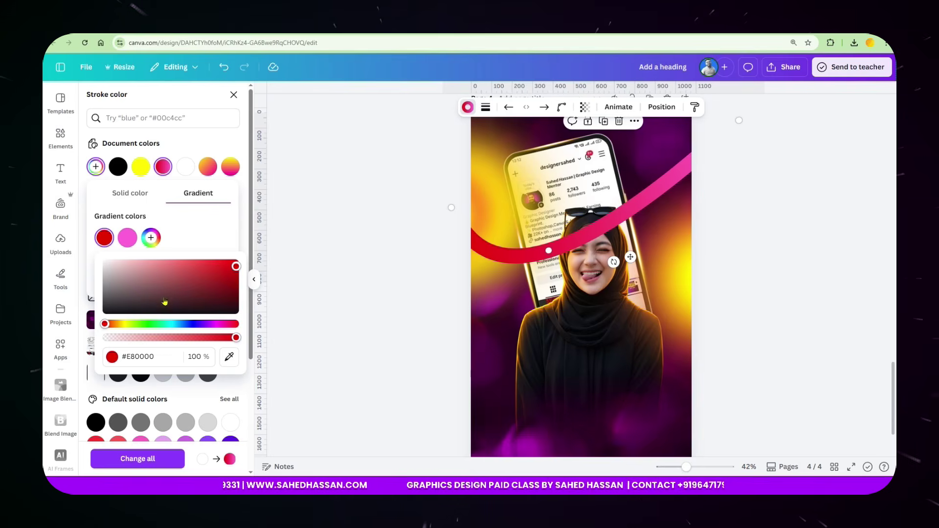
{"action": "left_click", "coordinate": [127, 325]}
{"action": "left_click_drag", "start_coordinate": [235, 266], "coordinate": [263, 247]}
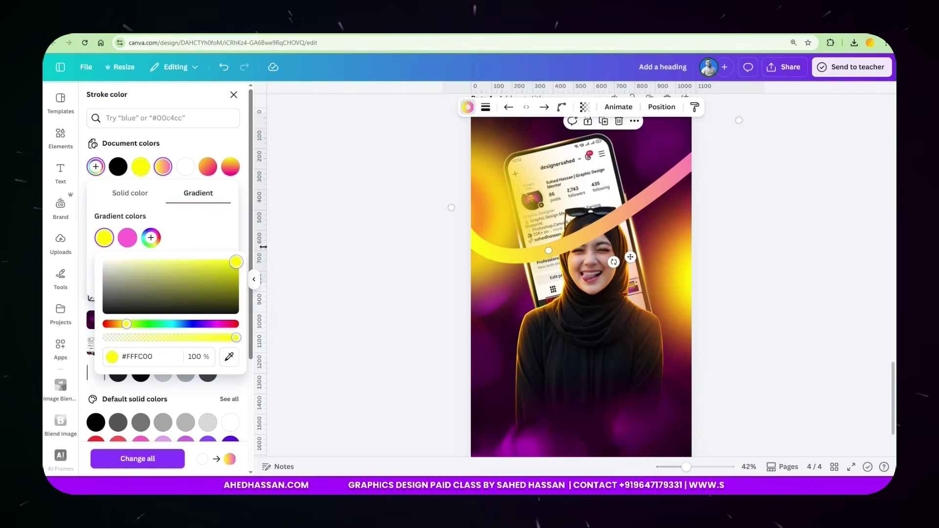
{"action": "left_click", "coordinate": [131, 245]}
{"action": "mouse_move", "coordinate": [219, 286]}
{"action": "left_mouse_down"}
{"action": "mouse_move", "coordinate": [251, 265]}
{"action": "mouse_move", "coordinate": [283, 273]}
{"action": "left_mouse_up"}
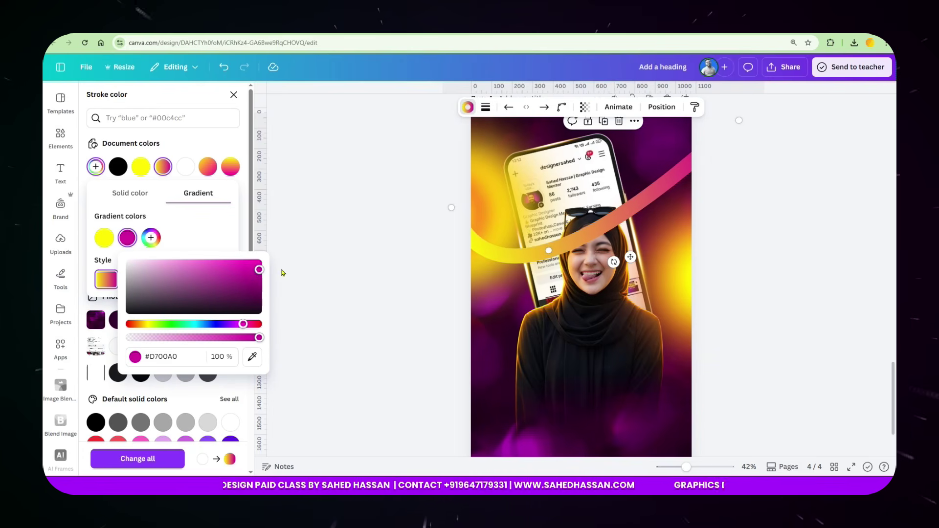
{"action": "left_click", "coordinate": [376, 290]}
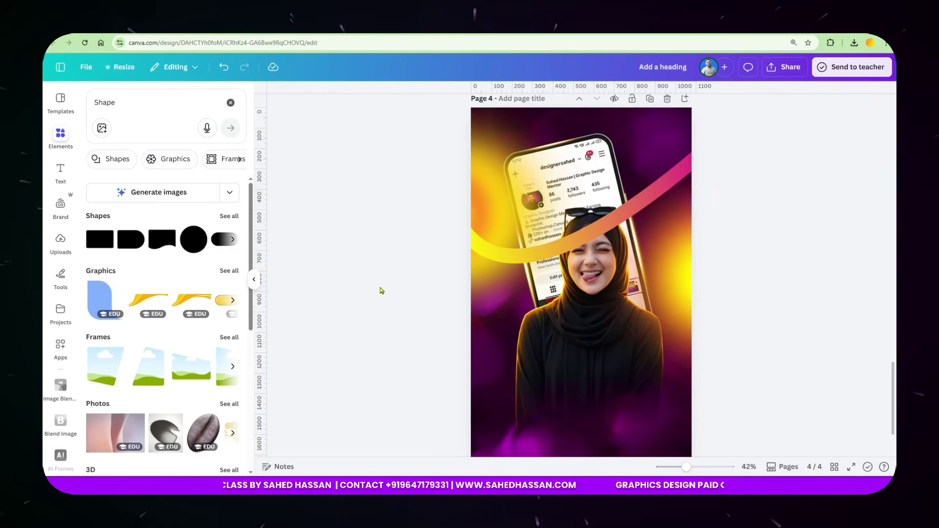
{"action": "scroll", "coordinate": [592, 235], "scroll_direction": "up", "scroll_amount": 4}
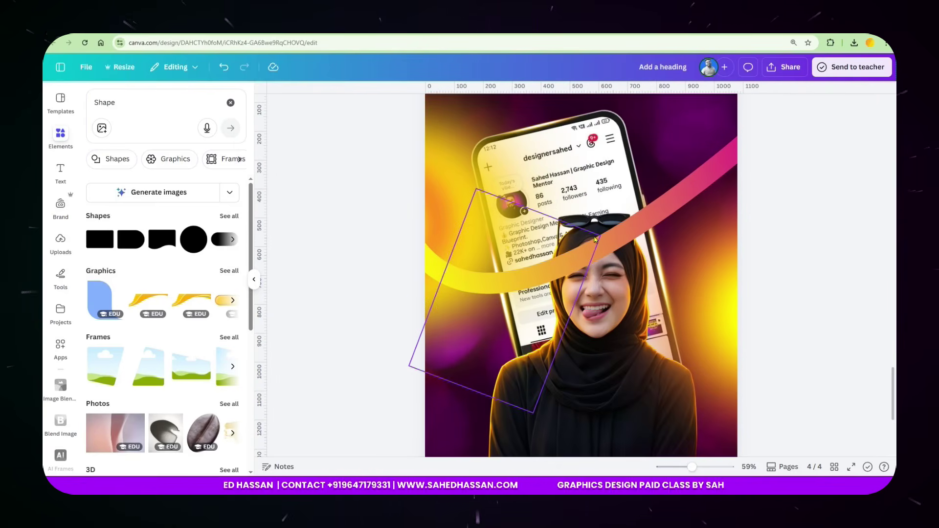
{"action": "left_click", "coordinate": [61, 161]}
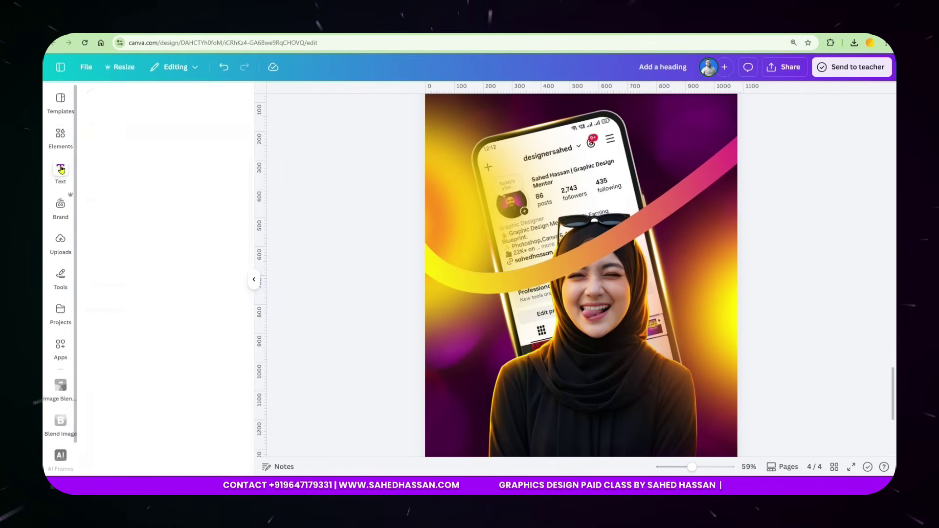
Add a subheading reading 'Learn Graphic Design' below the curve, shrunk to size 25.3.
{"action": "left_click", "coordinate": [163, 268]}
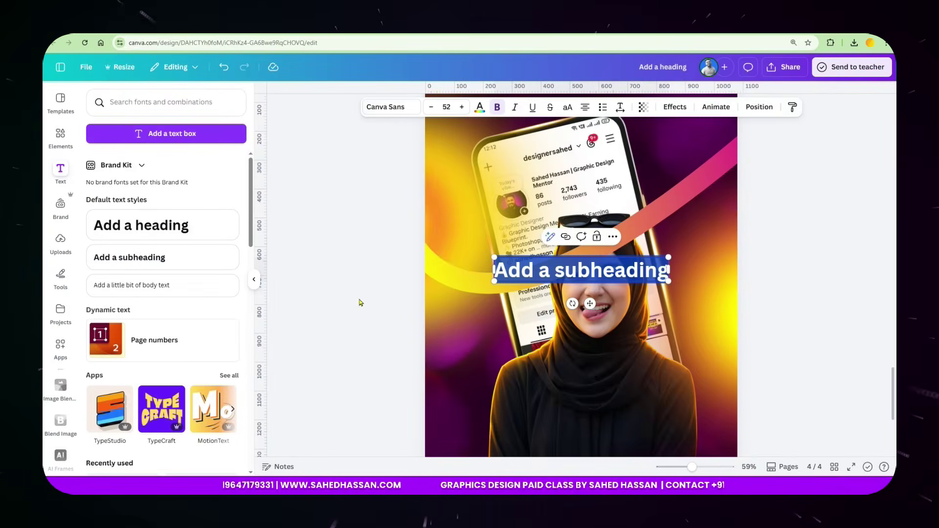
{"action": "left_click_drag", "start_coordinate": [518, 279], "coordinate": [477, 333]}
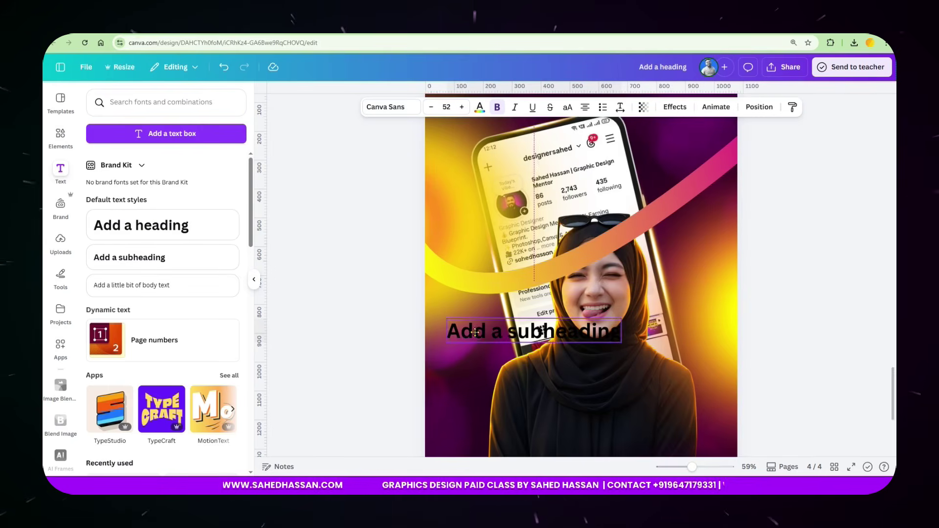
{"action": "double_click", "coordinate": [476, 333]}
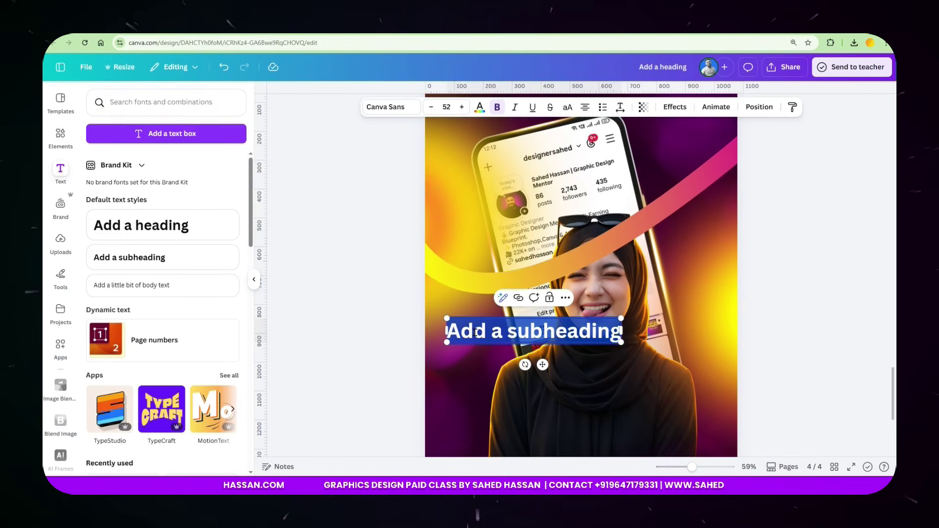
{"action": "type", "text": "Lear"}
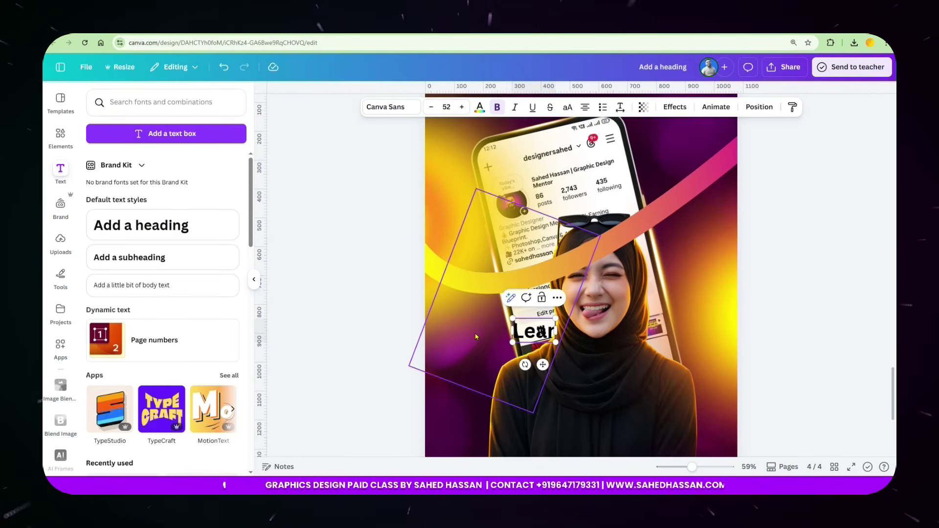
{"action": "type", "text": "n Gra"}
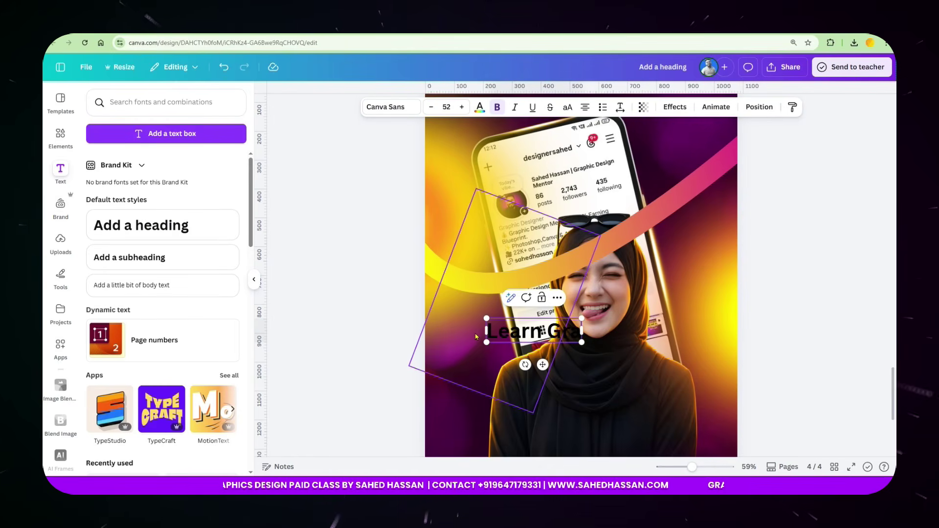
{"action": "type", "text": "phic Design"}
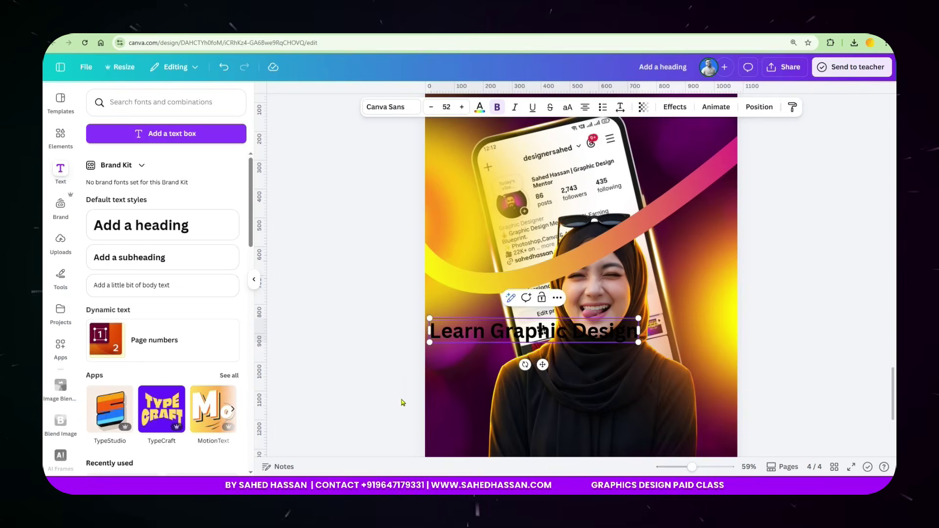
{"action": "left_click", "coordinate": [437, 350]}
{"action": "left_click", "coordinate": [474, 334]}
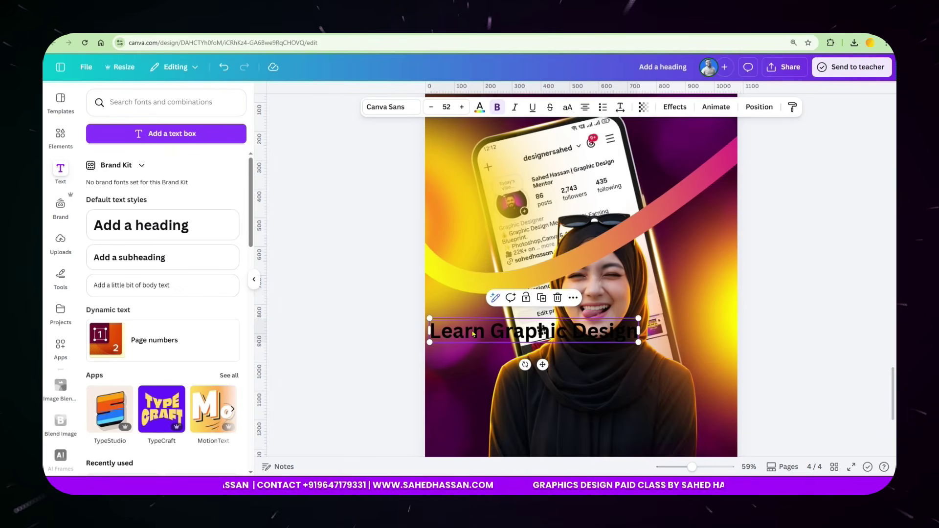
{"action": "left_click_drag", "start_coordinate": [473, 335], "coordinate": [484, 286]}
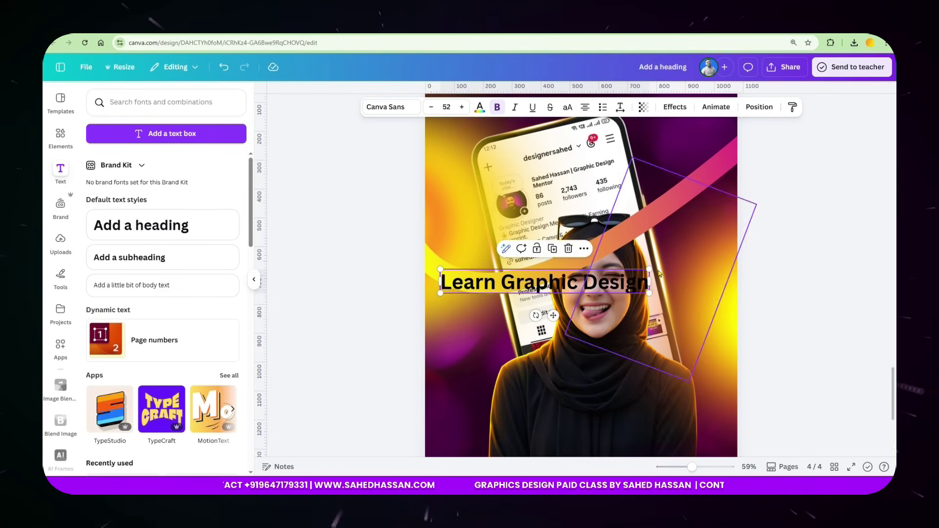
{"action": "left_click_drag", "start_coordinate": [646, 269], "coordinate": [541, 293]}
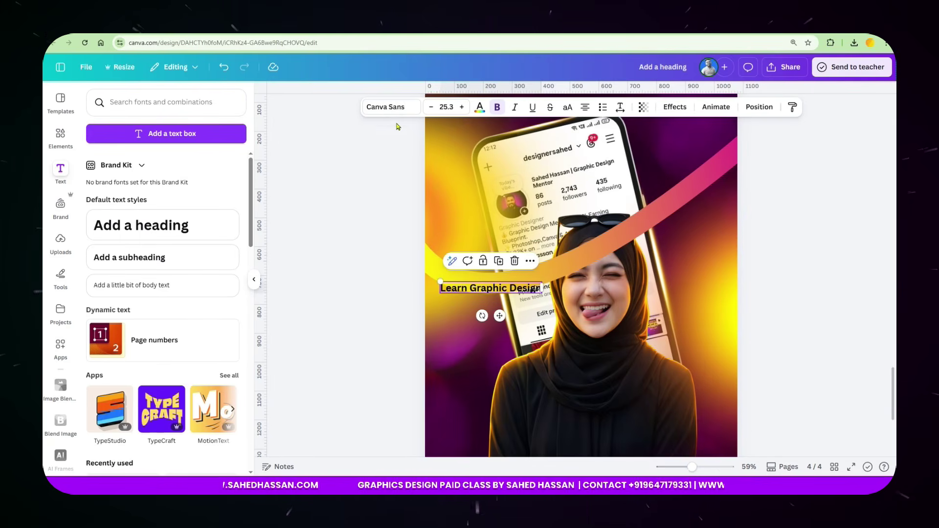
Change the tagline's font from Canva Sans to Helvetica Now Display.
{"action": "left_click", "coordinate": [389, 110]}
{"action": "left_click", "coordinate": [157, 140]}
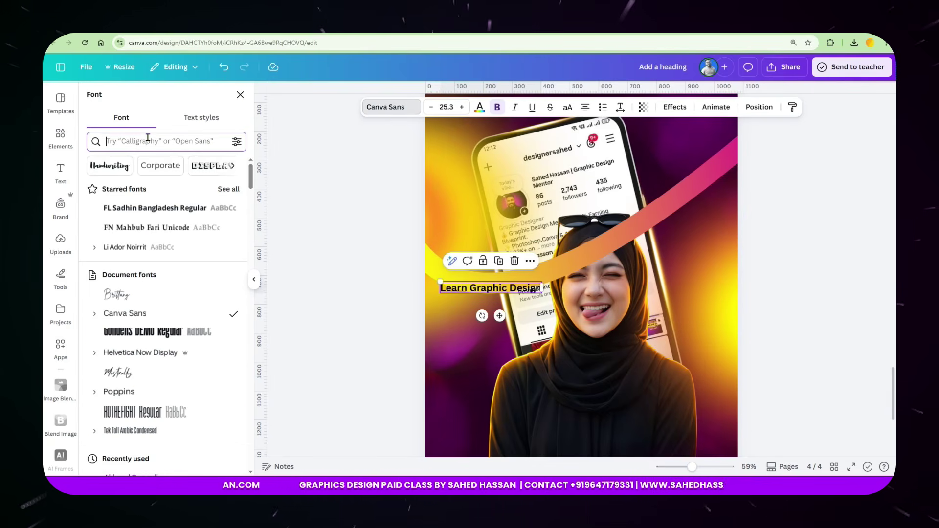
{"action": "type", "text": "helvetik"}
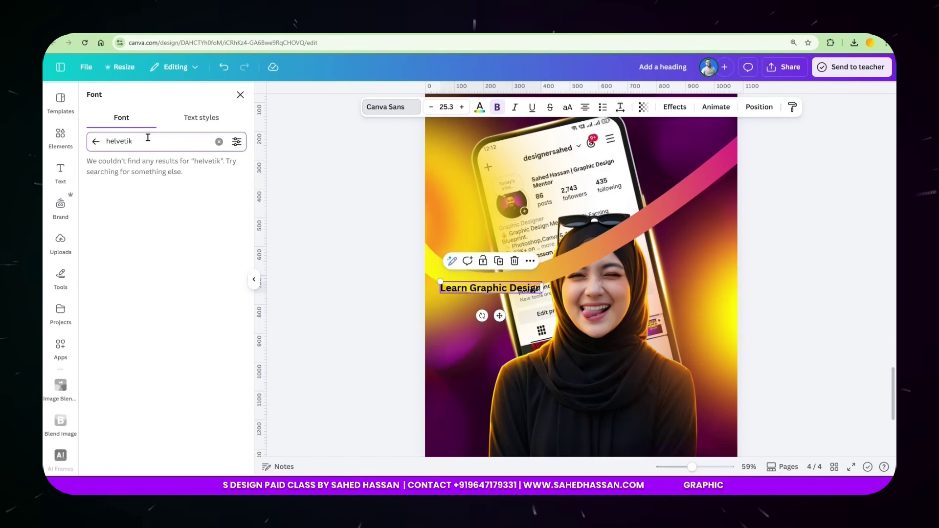
{"action": "key", "text": "BackSpace"}
{"action": "type", "text": "ca"}
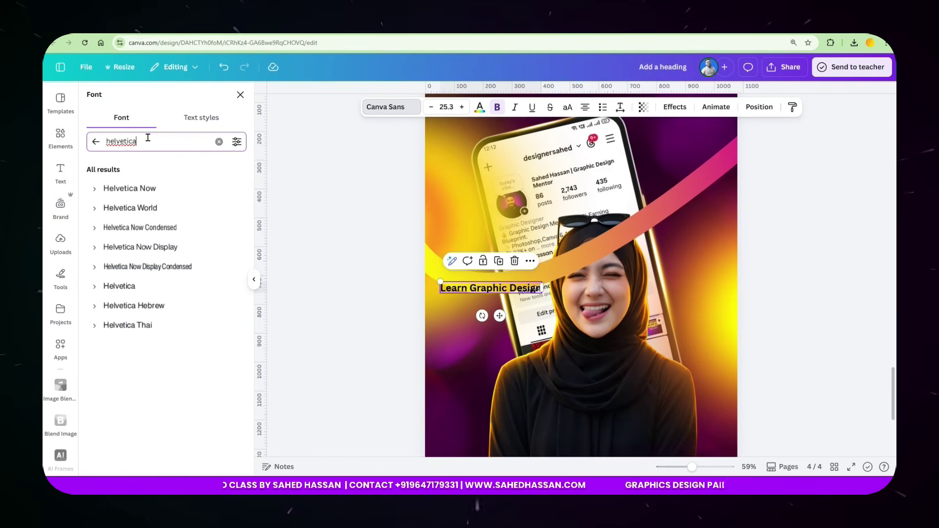
{"action": "left_click", "coordinate": [132, 250]}
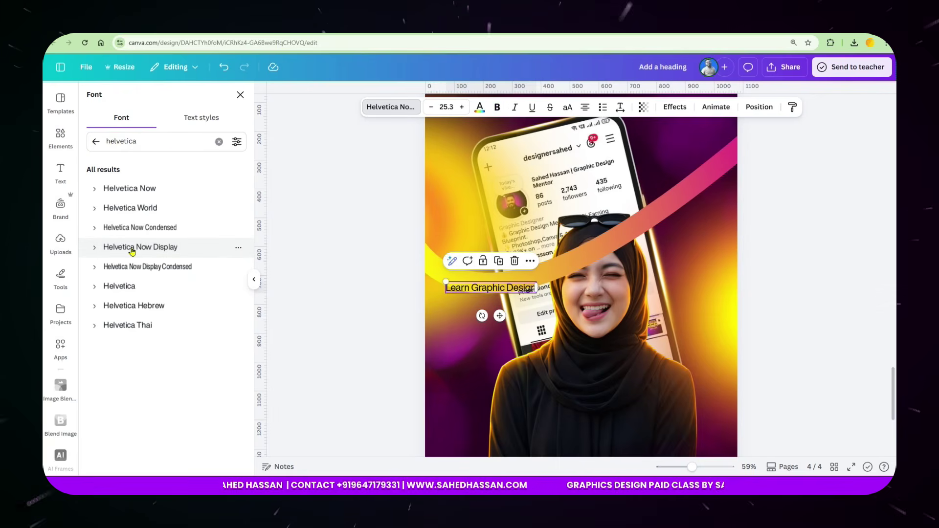
{"action": "left_click", "coordinate": [675, 106]}
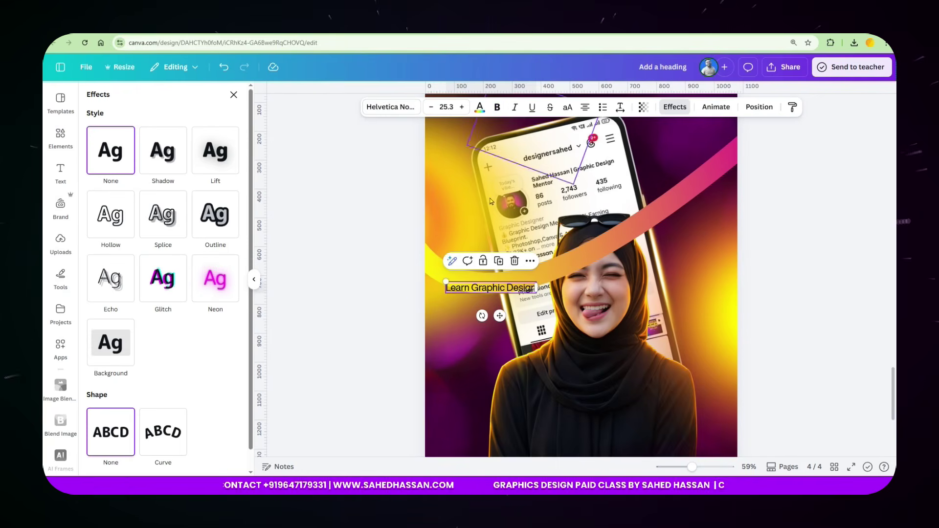
Curve the tagline at -30, move it to the left edge and tilt it along the band.
{"action": "left_click", "coordinate": [168, 432]}
{"action": "scroll", "coordinate": [152, 441], "scroll_direction": "down", "scroll_amount": 1}
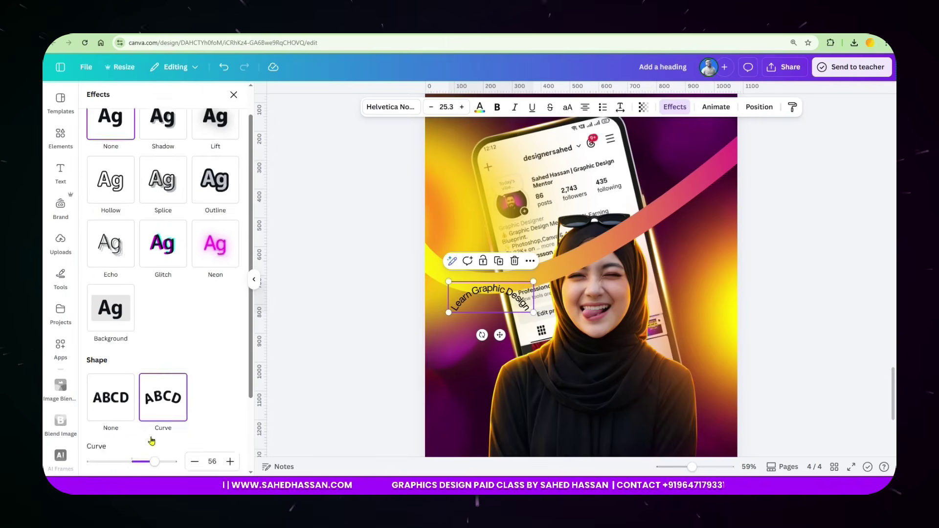
{"action": "scroll", "coordinate": [151, 441], "scroll_direction": "down", "scroll_amount": 2}
{"action": "left_click_drag", "start_coordinate": [155, 363], "coordinate": [117, 380]}
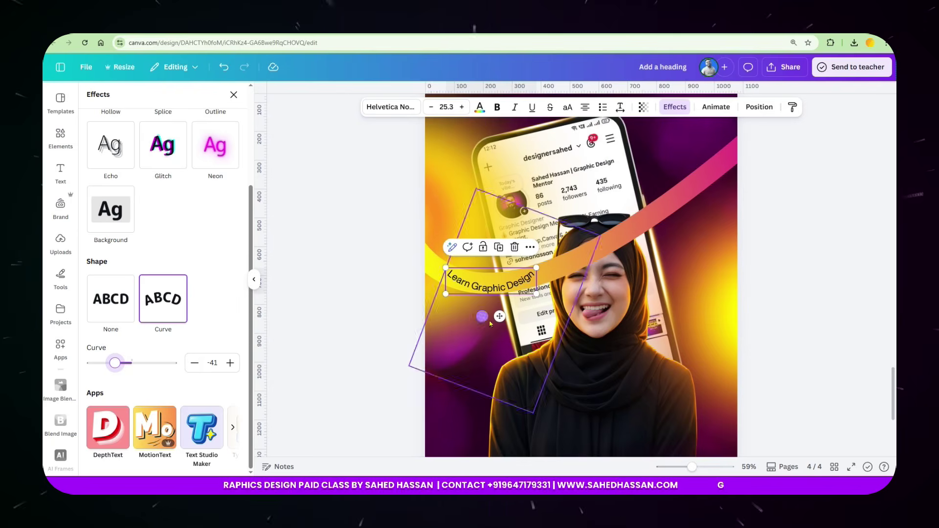
{"action": "left_click_drag", "start_coordinate": [495, 317], "coordinate": [448, 315]}
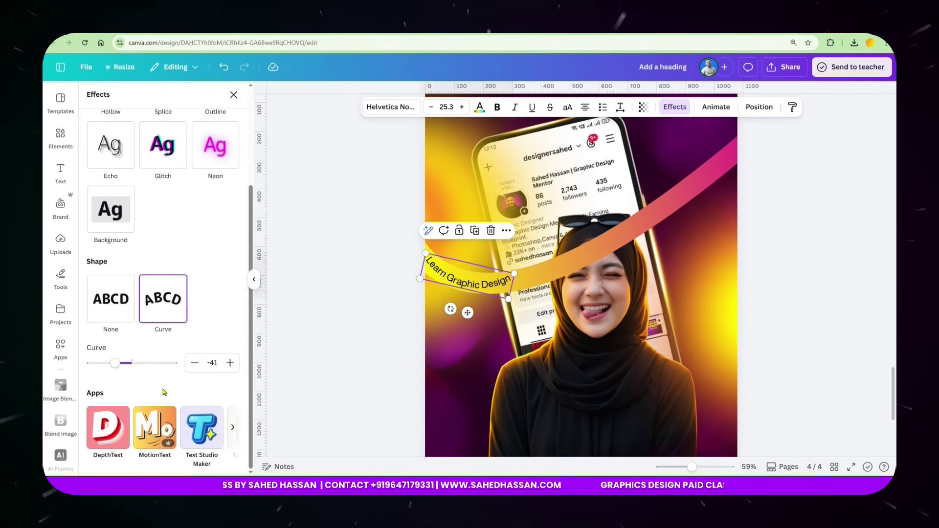
{"action": "left_click", "coordinate": [234, 368]}
{"action": "left_click", "coordinate": [234, 367]}
{"action": "left_click", "coordinate": [234, 368]}
{"action": "left_click", "coordinate": [233, 368]}
{"action": "left_click", "coordinate": [234, 368]}
{"action": "left_click", "coordinate": [234, 368]}
{"action": "left_click", "coordinate": [234, 368]}
{"action": "left_click_drag", "start_coordinate": [468, 313], "coordinate": [429, 327]}
{"action": "left_click", "coordinate": [229, 363]}
{"action": "left_click", "coordinate": [229, 363]}
{"action": "left_click", "coordinate": [228, 363]}
{"action": "left_click", "coordinate": [228, 363]}
{"action": "left_click_drag", "start_coordinate": [440, 303], "coordinate": [437, 314]}
{"action": "left_click_drag", "start_coordinate": [436, 313], "coordinate": [436, 317]}
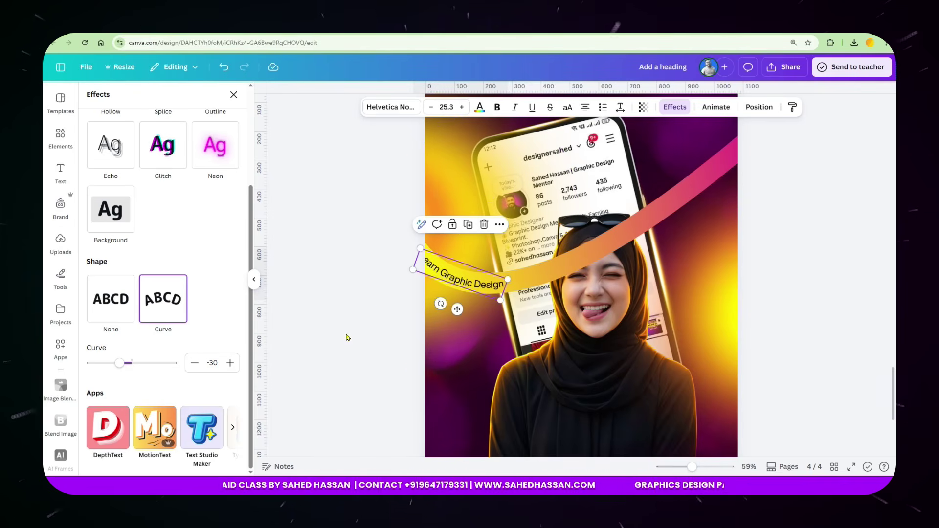
Duplicate the curved tagline and place a flatter, tilted copy over the phone and face.
{"action": "left_click", "coordinate": [468, 225]}
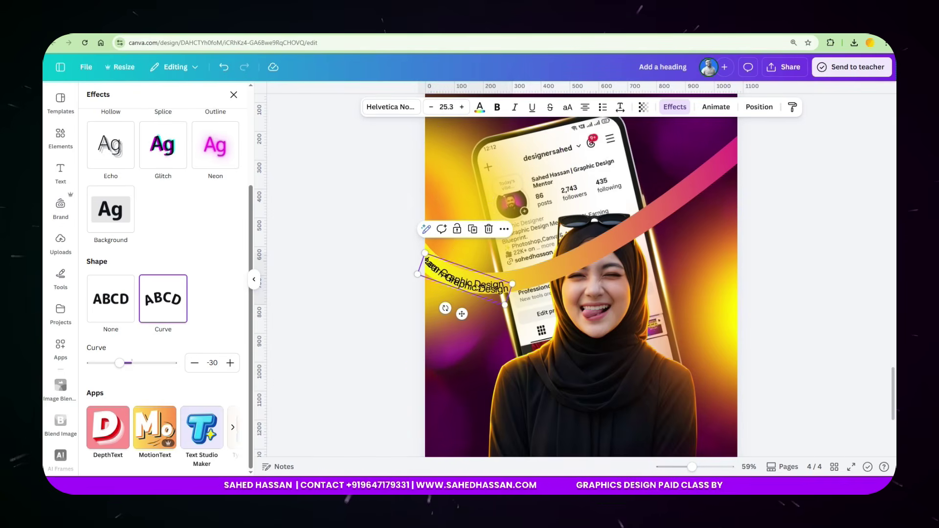
{"action": "left_click_drag", "start_coordinate": [462, 316], "coordinate": [541, 313]}
{"action": "left_click", "coordinate": [230, 363]}
{"action": "left_click", "coordinate": [230, 364]}
{"action": "left_click", "coordinate": [230, 364]}
{"action": "left_click", "coordinate": [230, 363]}
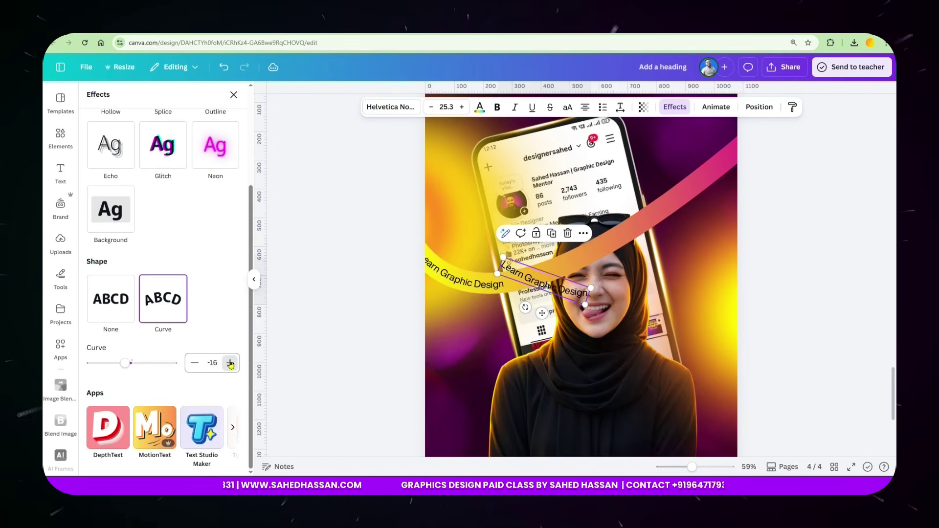
{"action": "left_click_drag", "start_coordinate": [525, 307], "coordinate": [568, 342]}
{"action": "left_click_drag", "start_coordinate": [550, 290], "coordinate": [555, 274]}
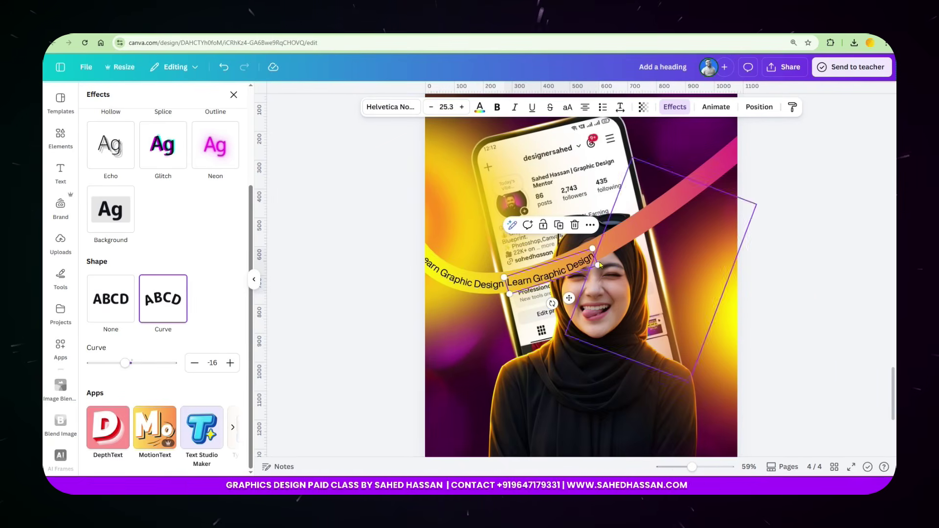
Flatten the copy's curve to -10 and align its position and tilt with the band.
{"action": "scroll", "coordinate": [599, 264], "scroll_direction": "up", "scroll_amount": 4}
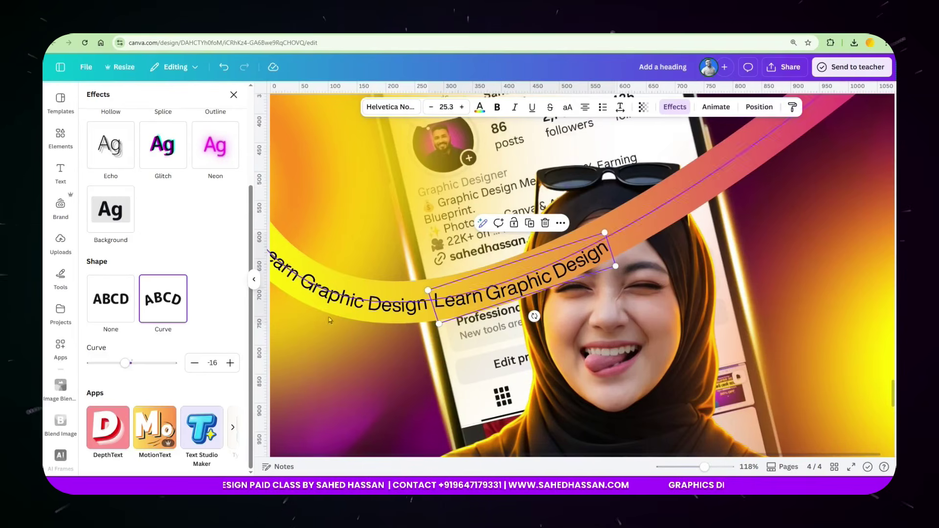
{"action": "left_click", "coordinate": [230, 363]}
{"action": "left_click", "coordinate": [230, 363]}
{"action": "left_click", "coordinate": [230, 363]}
{"action": "left_click", "coordinate": [230, 363]}
{"action": "left_click", "coordinate": [230, 363]}
{"action": "left_click", "coordinate": [230, 363]}
{"action": "left_click_drag", "start_coordinate": [537, 309], "coordinate": [530, 324]}
{"action": "left_click_drag", "start_coordinate": [486, 294], "coordinate": [484, 294]}
{"action": "scroll", "coordinate": [413, 308], "scroll_direction": "down", "scroll_amount": 5}
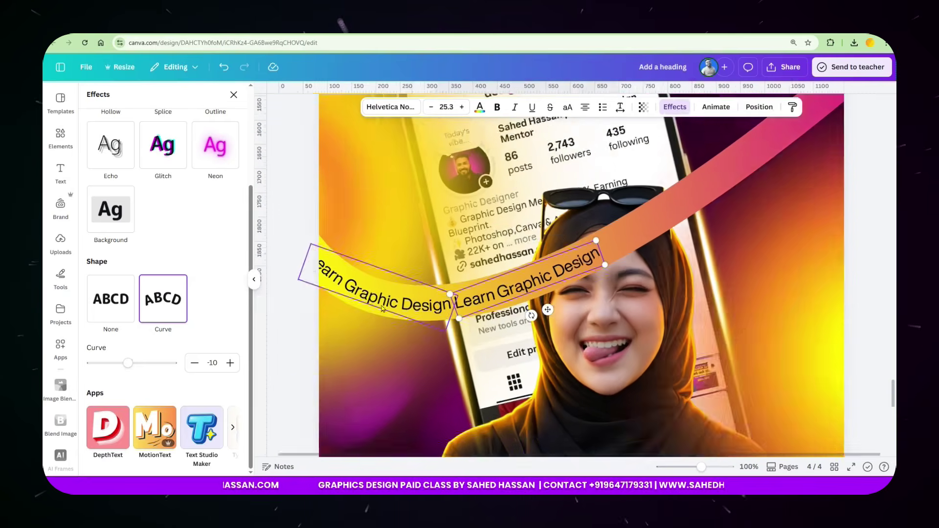
{"action": "left_click", "coordinate": [416, 300]}
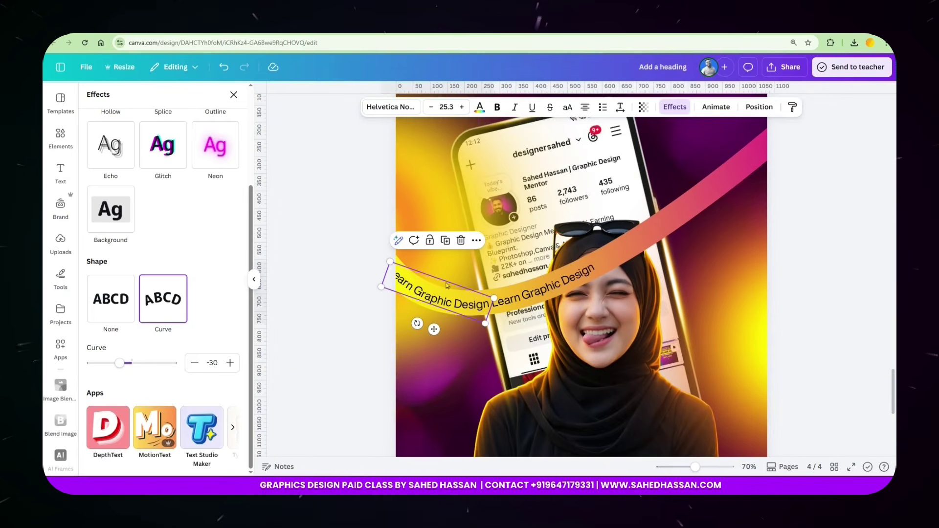
Make both taglines white and slide the second copy up the pink band, tilted to match.
{"action": "left_click", "coordinate": [480, 107]}
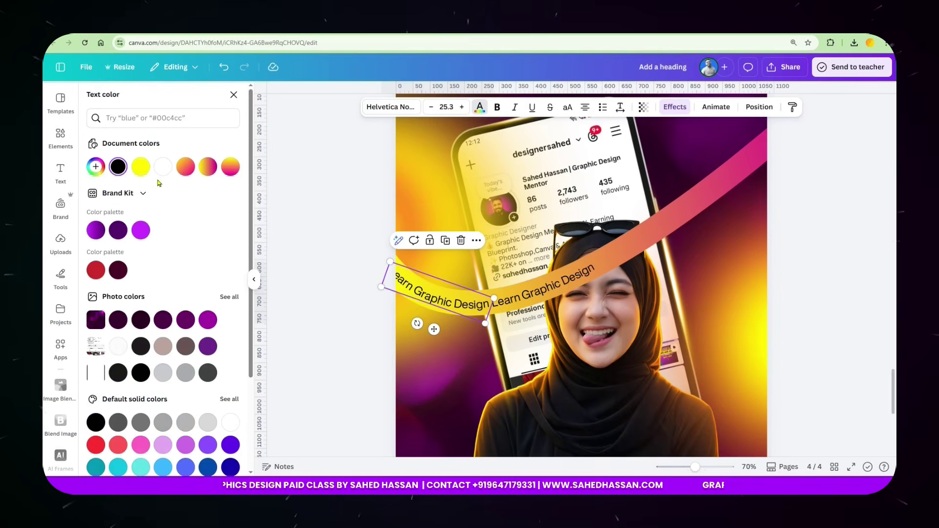
{"action": "left_click", "coordinate": [163, 166]}
{"action": "left_click", "coordinate": [555, 294]}
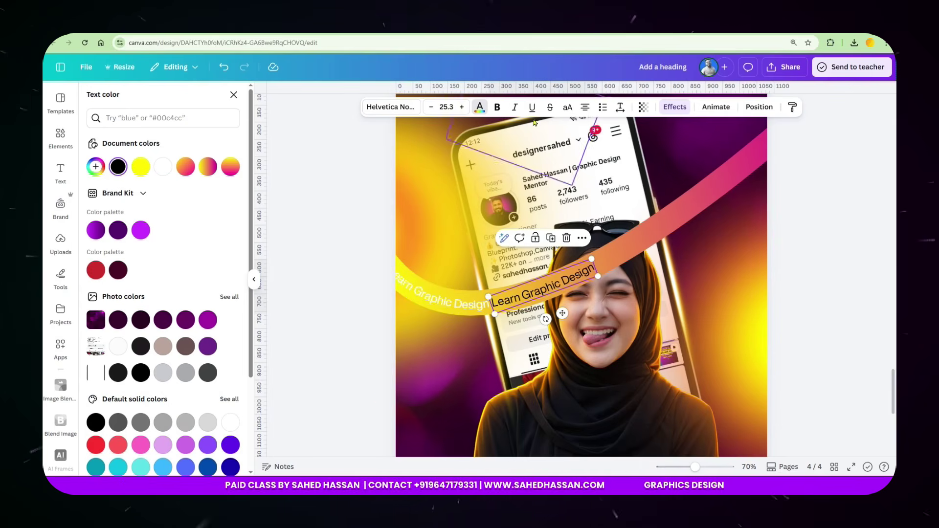
{"action": "left_click", "coordinate": [163, 167]}
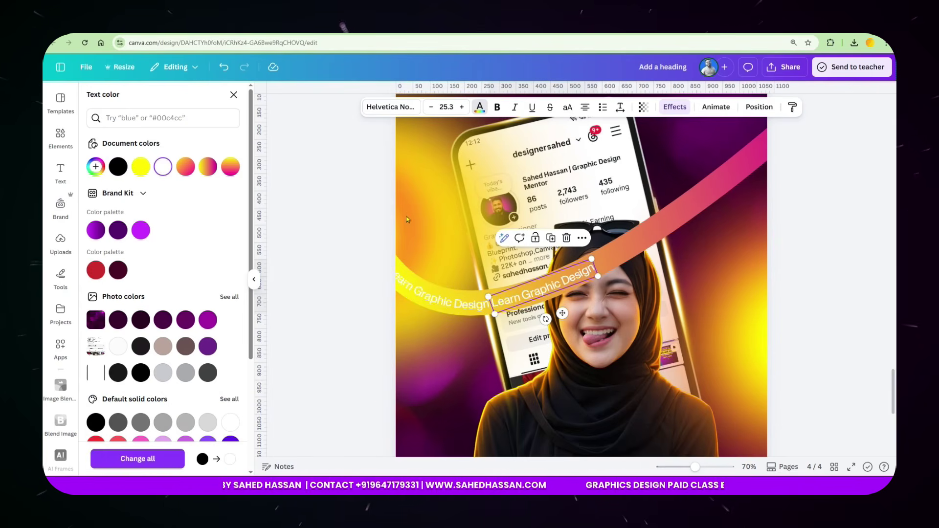
{"action": "left_click_drag", "start_coordinate": [552, 284], "coordinate": [652, 243]}
{"action": "left_click_drag", "start_coordinate": [646, 277], "coordinate": [628, 246]}
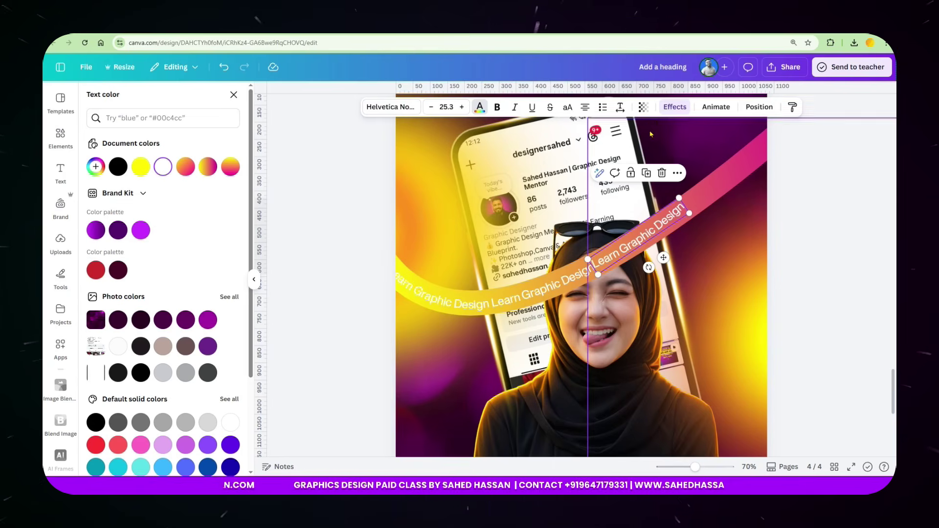
Straighten the 'Learn Graphic Design' copy by setting its Curve effect to 0.
{"action": "left_click", "coordinate": [675, 106]}
{"action": "scroll", "coordinate": [234, 363], "scroll_direction": "down", "scroll_amount": 4}
{"action": "left_click", "coordinate": [216, 371]}
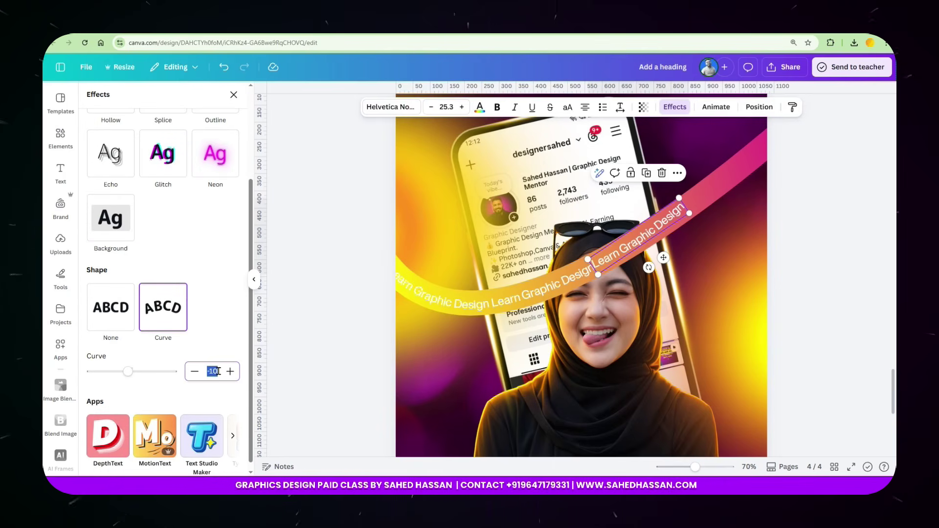
{"action": "type", "text": "0"}
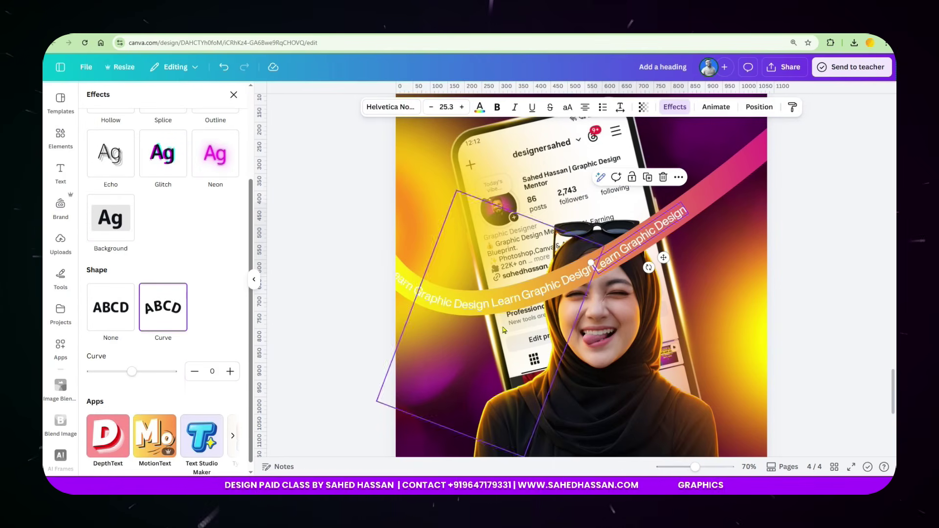
{"action": "scroll", "coordinate": [618, 290], "scroll_direction": "up", "scroll_amount": 3}
{"action": "scroll", "coordinate": [619, 290], "scroll_direction": "left", "scroll_amount": 2}
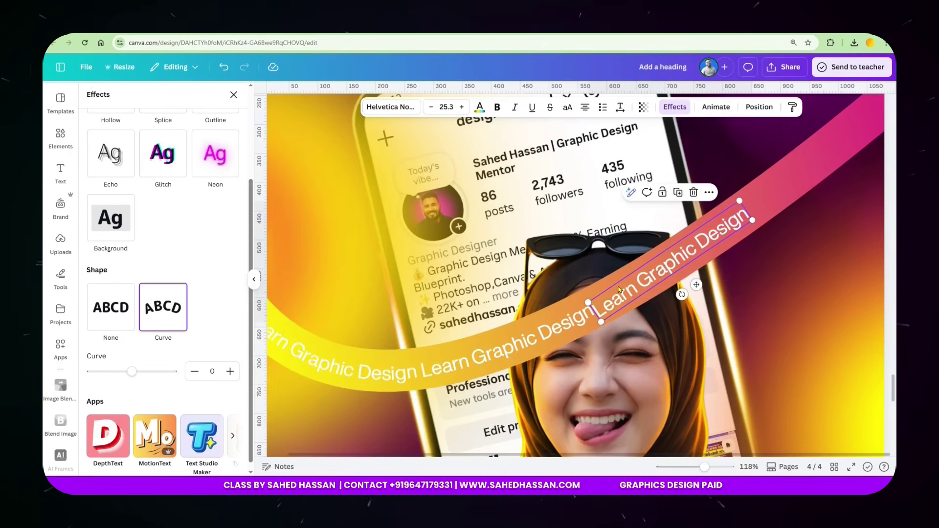
Tilt the straightened text to about -38° and slide it along the pink band to the right edge.
{"action": "left_click_drag", "start_coordinate": [626, 295], "coordinate": [624, 287]}
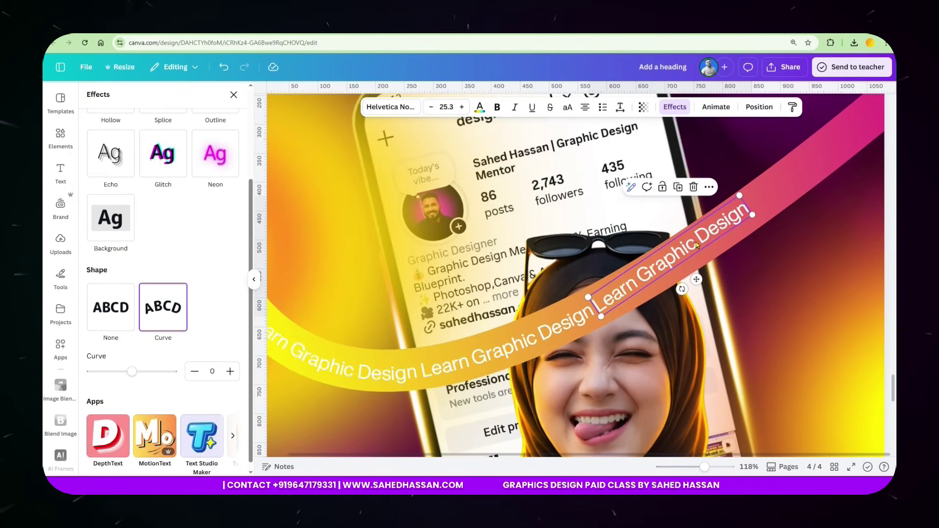
{"action": "left_click_drag", "start_coordinate": [683, 289], "coordinate": [678, 262]}
{"action": "scroll", "coordinate": [655, 284], "scroll_direction": "down", "scroll_amount": 3}
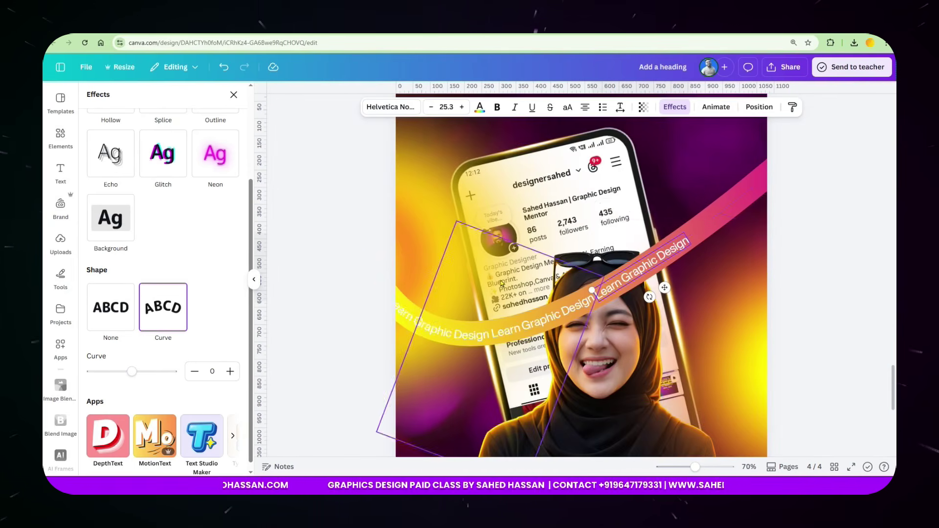
{"action": "left_click_drag", "start_coordinate": [662, 284], "coordinate": [763, 256]}
{"action": "left_click_drag", "start_coordinate": [730, 221], "coordinate": [728, 215]}
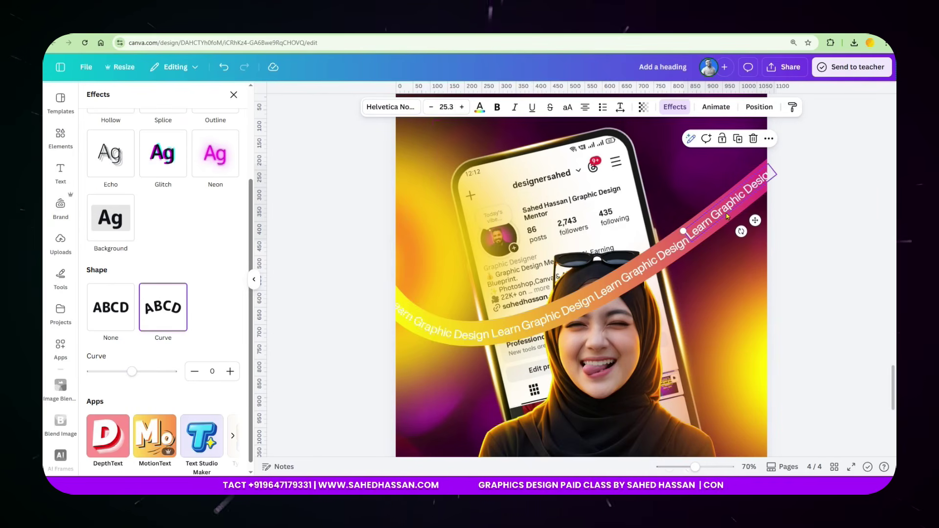
{"action": "double_click", "coordinate": [728, 216]}
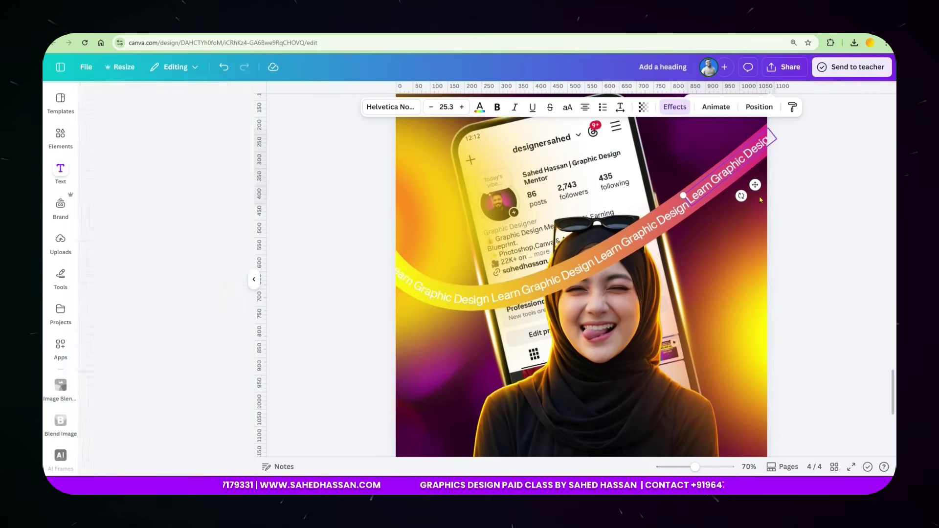
{"action": "type", "text": "Learn Graphic Design"}
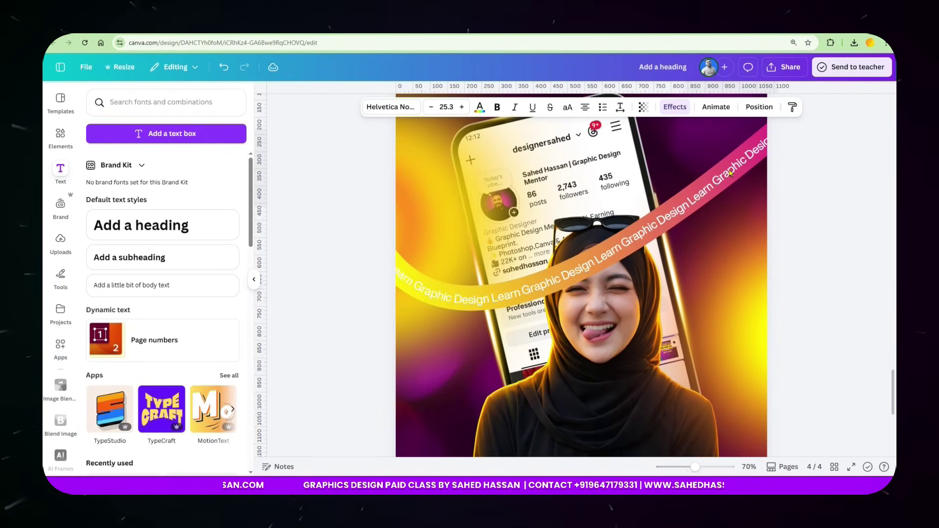
Group the three 'Learn Graphic Design' text pieces with the curved arc line and reposition the banner.
{"action": "left_click", "coordinate": [731, 173]}
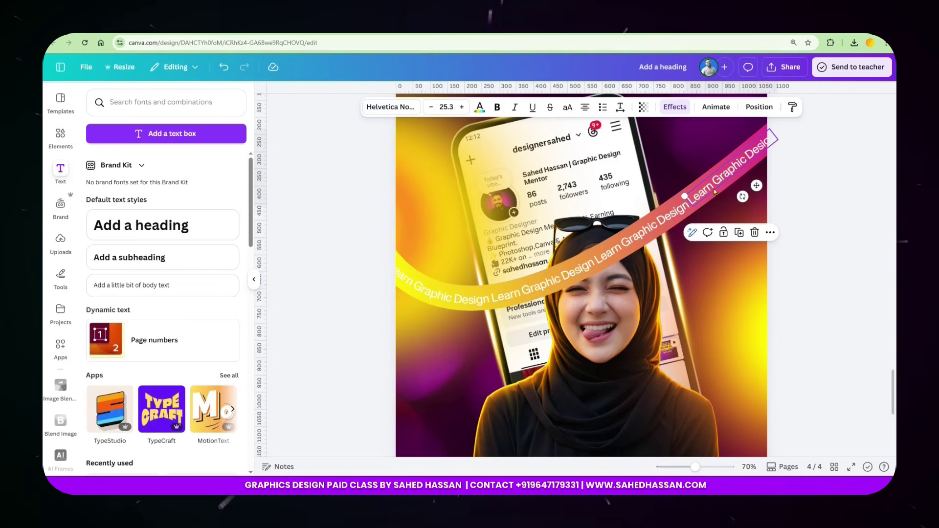
{"action": "left_click", "coordinate": [634, 244], "text": "shift"}
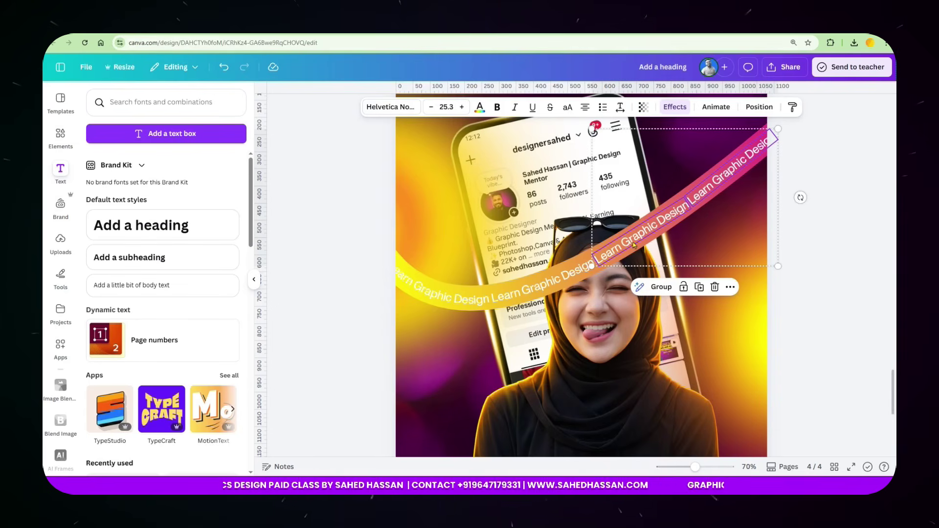
{"action": "left_click", "coordinate": [466, 308], "text": "shift"}
{"action": "left_click", "coordinate": [491, 290], "text": "shift"}
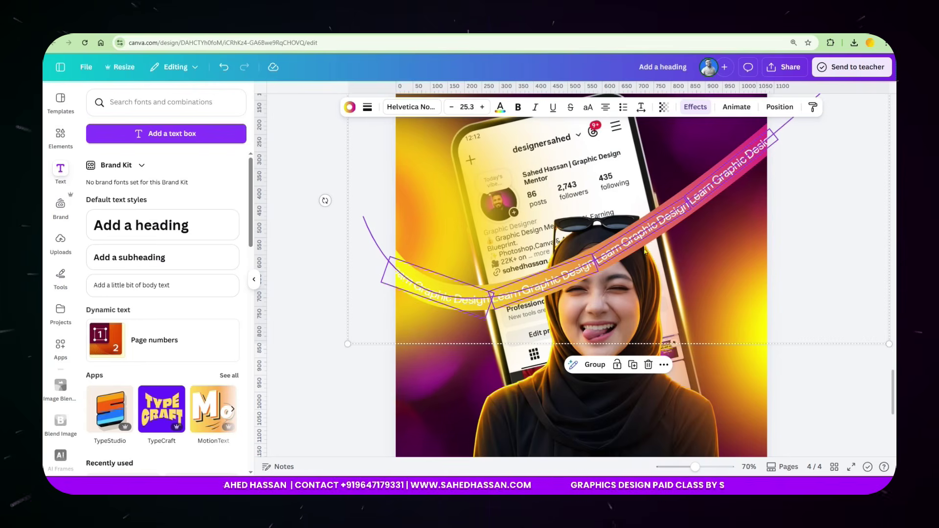
{"action": "left_click", "coordinate": [595, 364]}
{"action": "left_click_drag", "start_coordinate": [590, 274], "coordinate": [602, 258]}
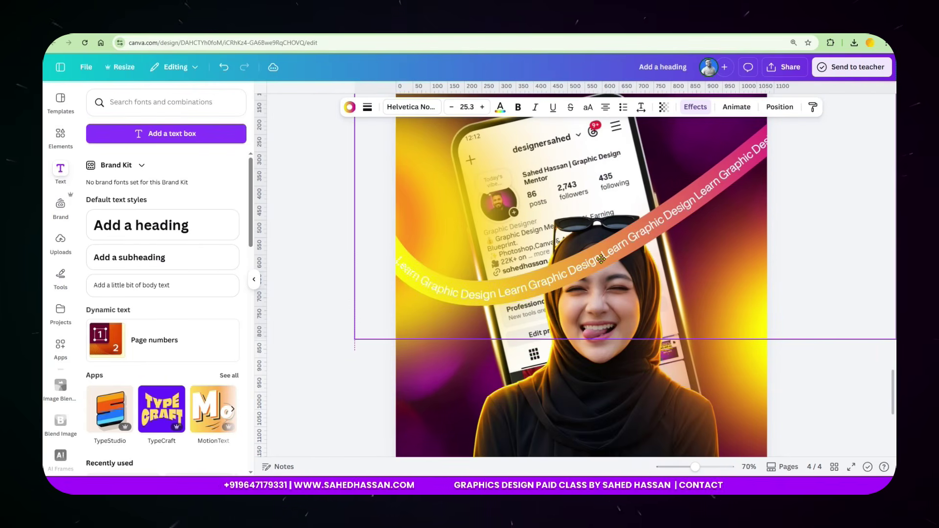
{"action": "key", "text": "ctrl+minus"}
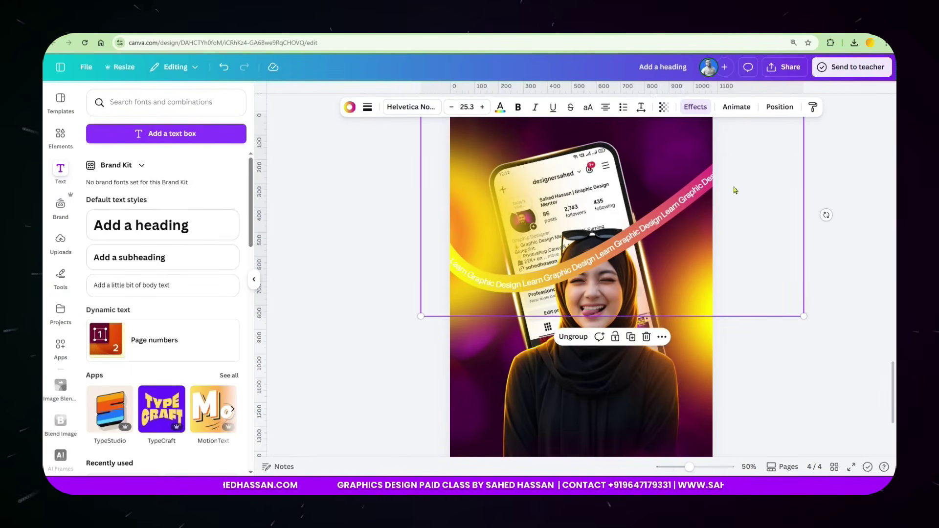
Send the text banner behind the woman and phone, and move the yellow band back one layer.
{"action": "left_click", "coordinate": [778, 108]}
{"action": "left_click", "coordinate": [129, 119]}
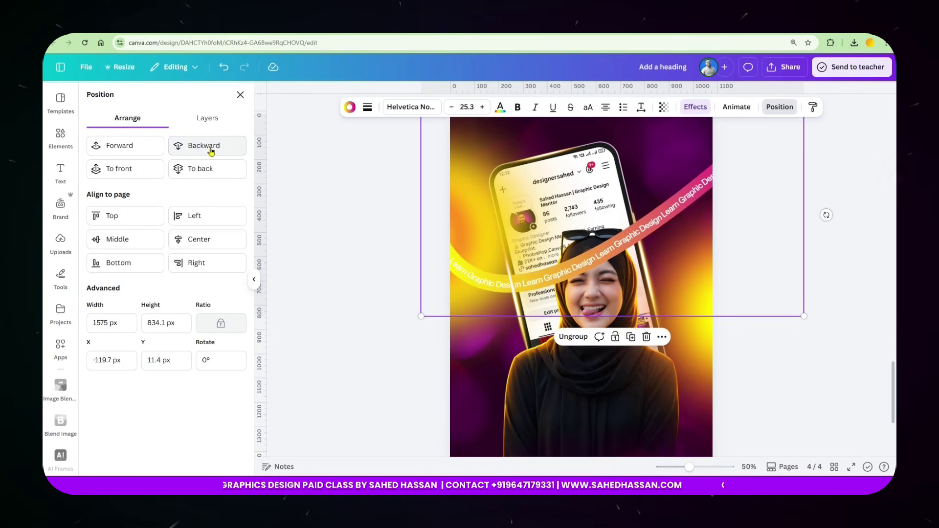
{"action": "left_click", "coordinate": [211, 150]}
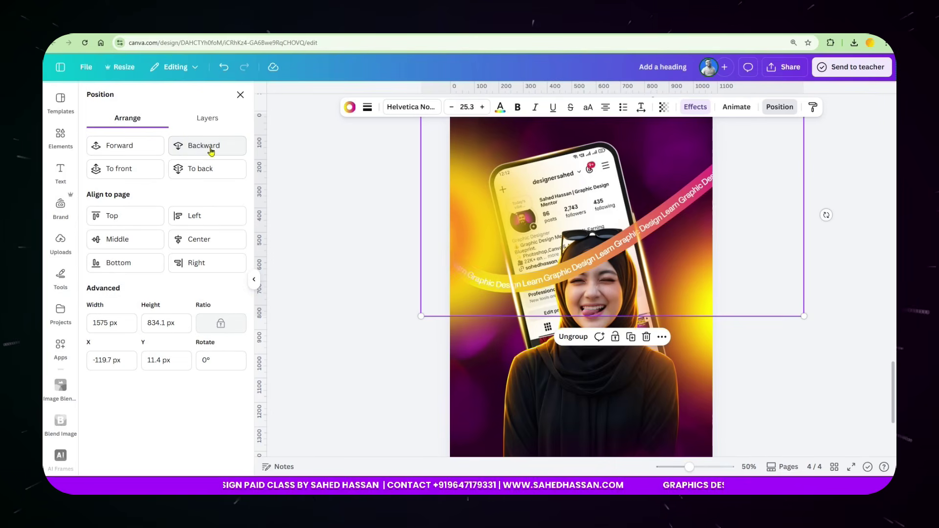
{"action": "left_click", "coordinate": [211, 149]}
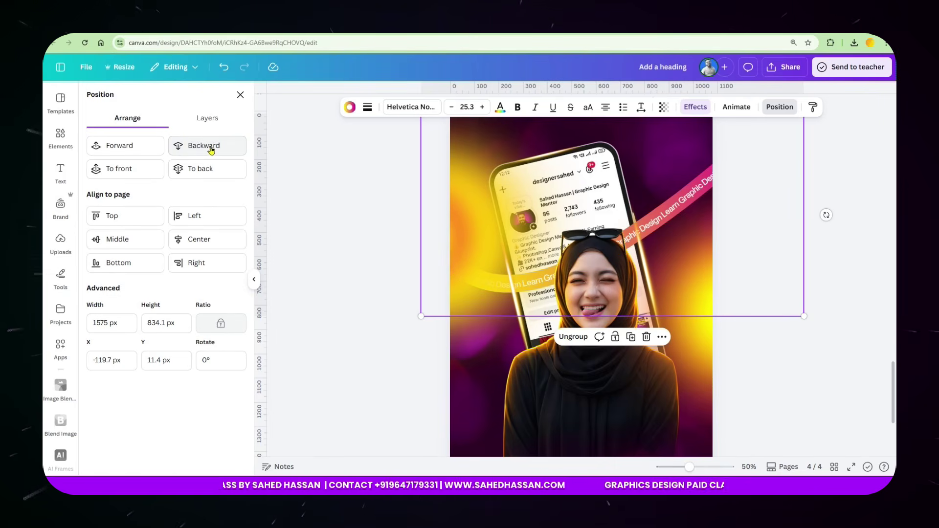
{"action": "left_click", "coordinate": [456, 261]}
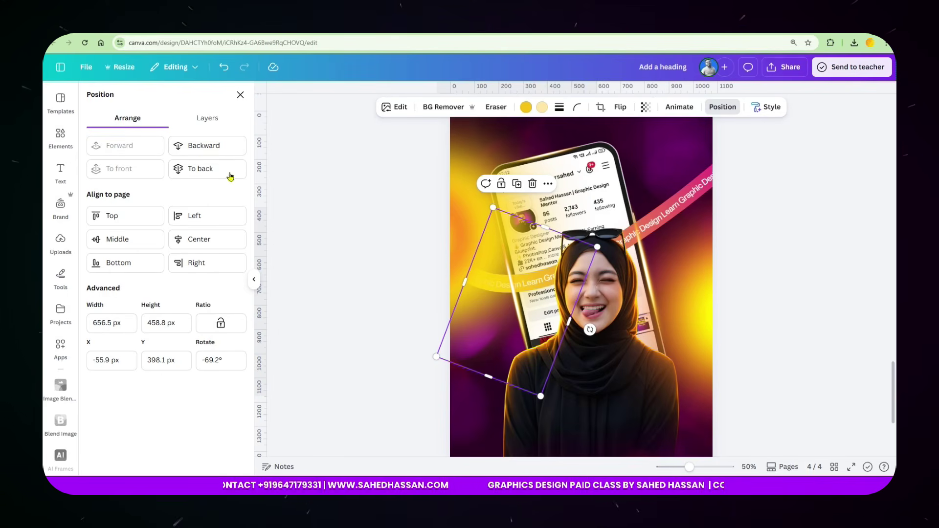
{"action": "left_click", "coordinate": [195, 148]}
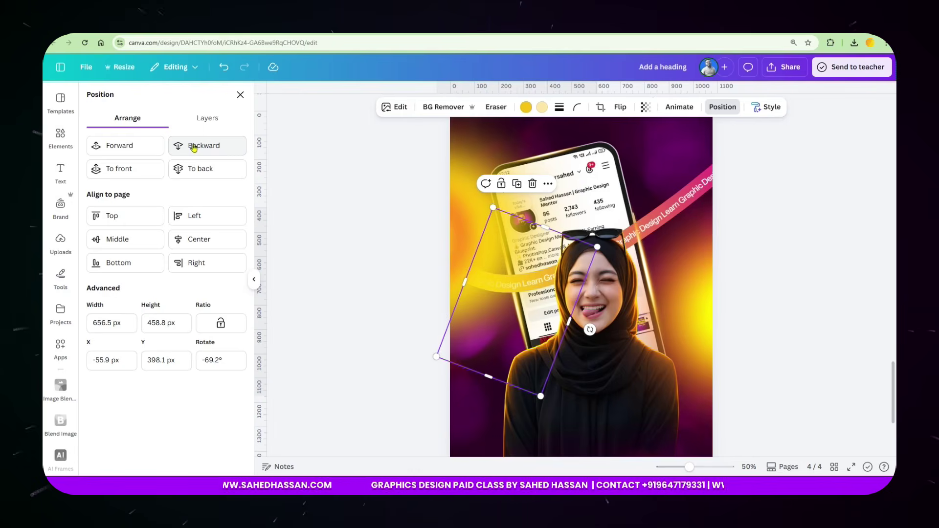
{"action": "left_click", "coordinate": [729, 264]}
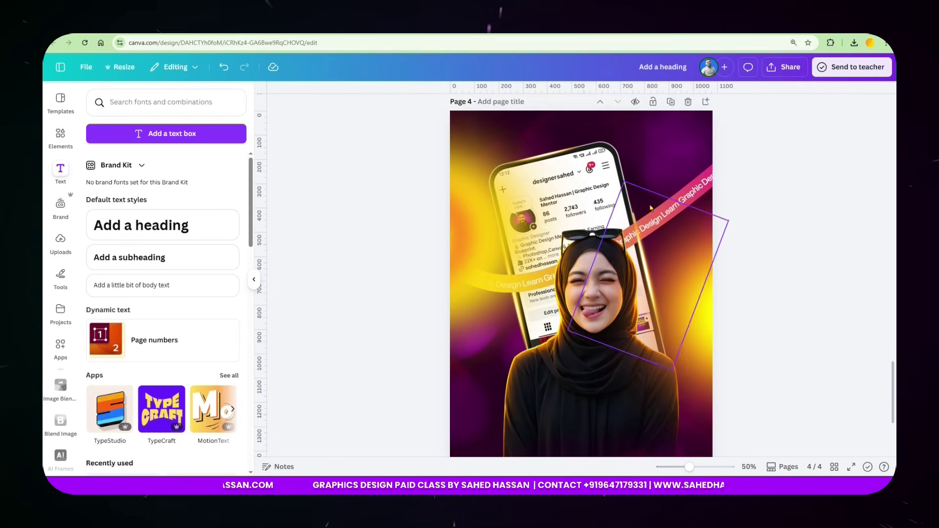
{"action": "scroll", "coordinate": [768, 325], "scroll_direction": "down", "scroll_amount": 5}
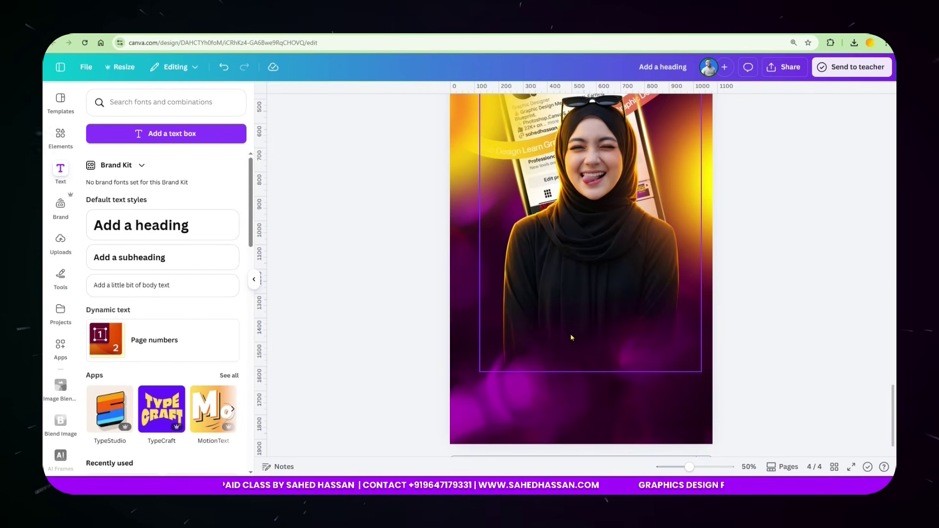
Stretch the bottom line and bend it into a curved arc across the page bottom.
{"action": "left_click", "coordinate": [535, 392]}
{"action": "left_click_drag", "start_coordinate": [535, 392], "coordinate": [427, 424]}
{"action": "left_click", "coordinate": [485, 107]}
{"action": "left_click_drag", "start_coordinate": [440, 192], "coordinate": [520, 192]}
{"action": "left_click_drag", "start_coordinate": [582, 390], "coordinate": [577, 365]}
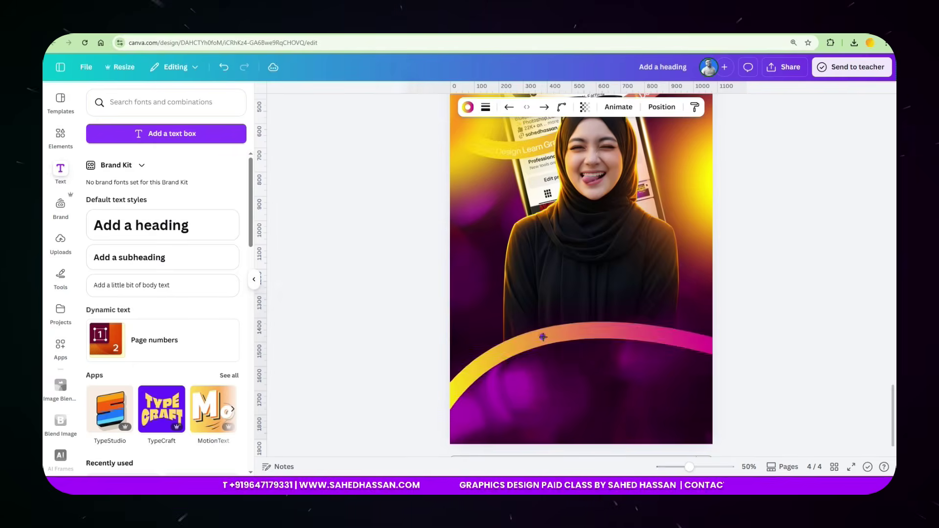
{"action": "left_click_drag", "start_coordinate": [166, 257], "coordinate": [597, 268]}
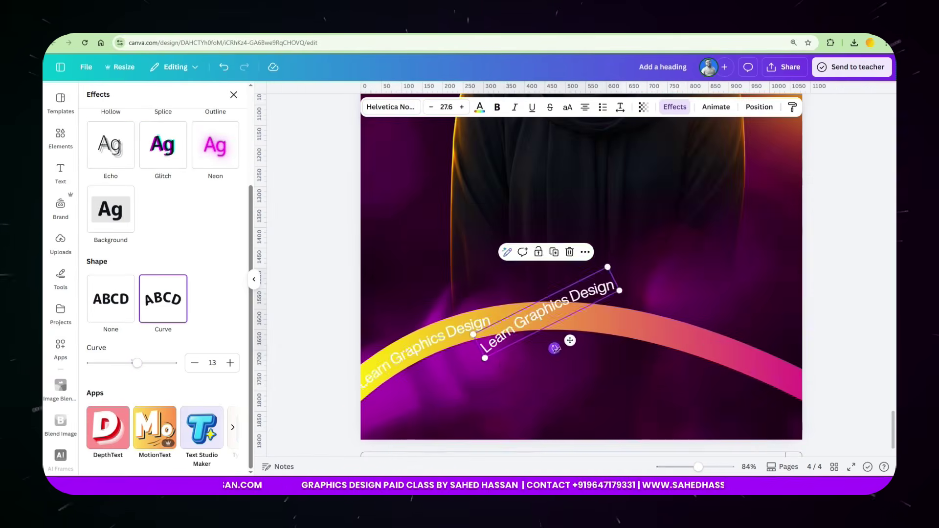
Curve the 'Learn Graphics Design' text to follow the arc and group the copies together.
{"action": "left_click_drag", "start_coordinate": [552, 294], "coordinate": [564, 307]}
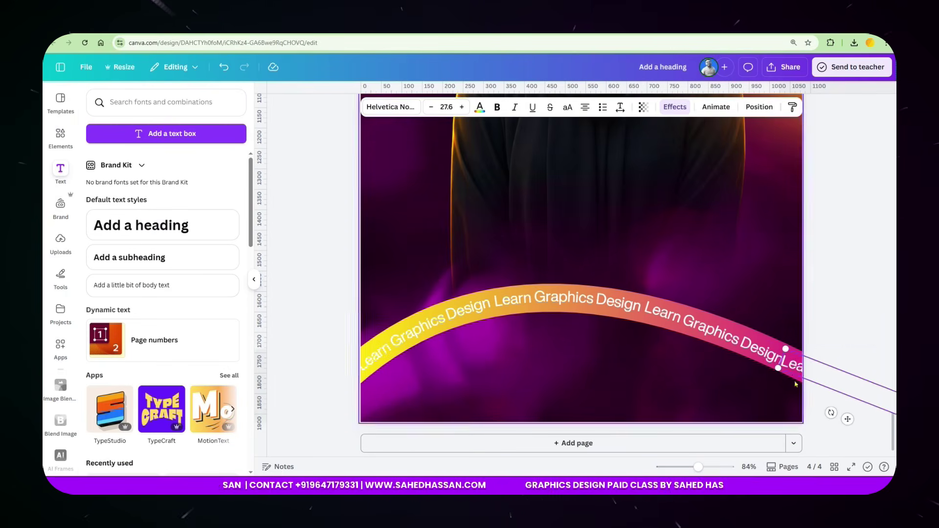
{"action": "left_click", "coordinate": [806, 383]}
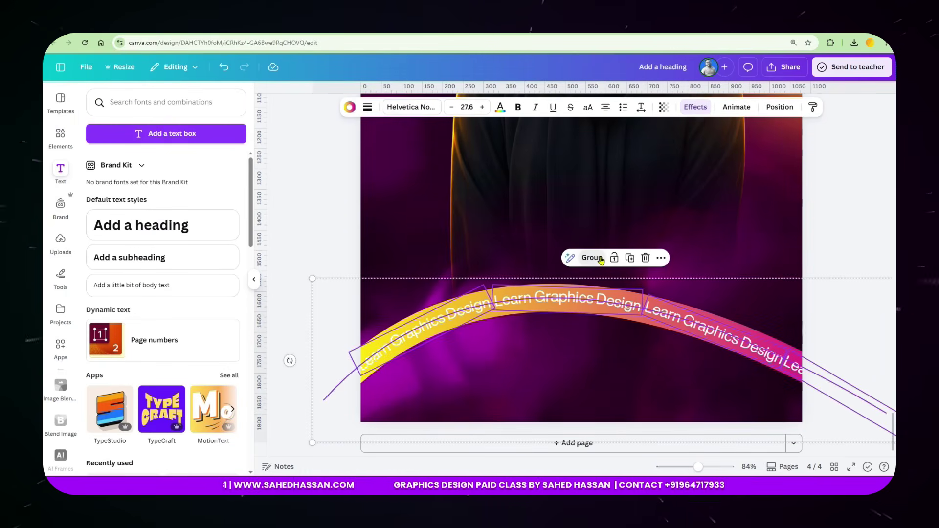
{"action": "key", "text": "ctrl+minus"}
{"action": "key", "text": "ctrl+minus"}
{"action": "scroll", "coordinate": [611, 382], "scroll_direction": "up", "scroll_amount": 2}
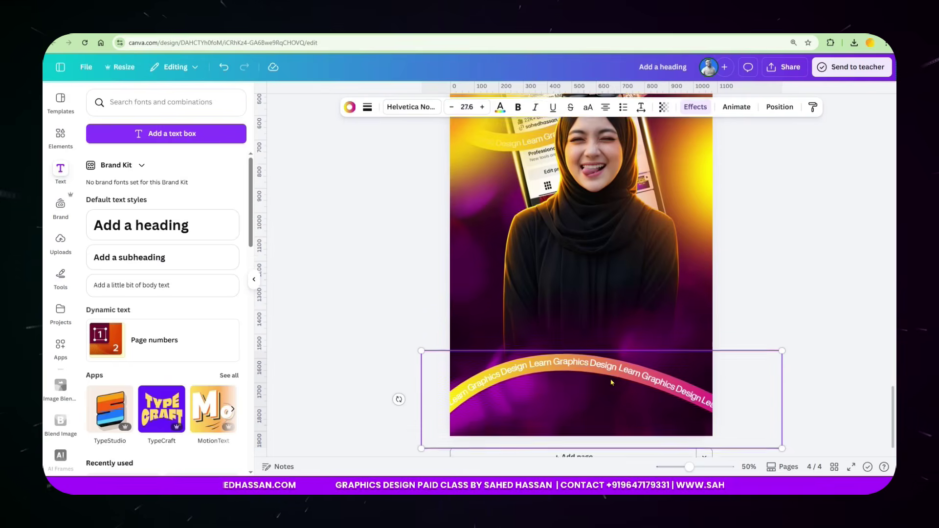
{"action": "scroll", "coordinate": [612, 383], "scroll_direction": "up", "scroll_amount": 10}
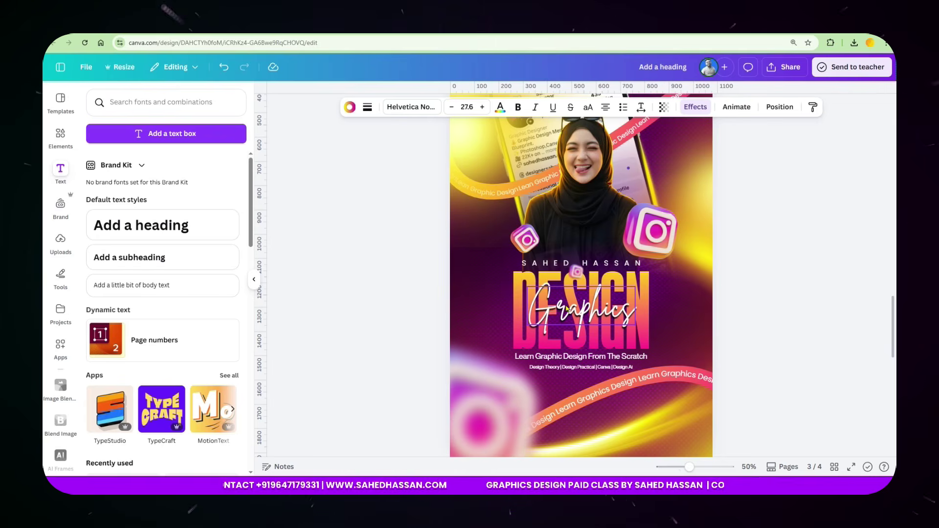
{"action": "scroll", "coordinate": [581, 263], "scroll_direction": "down", "scroll_amount": 10}
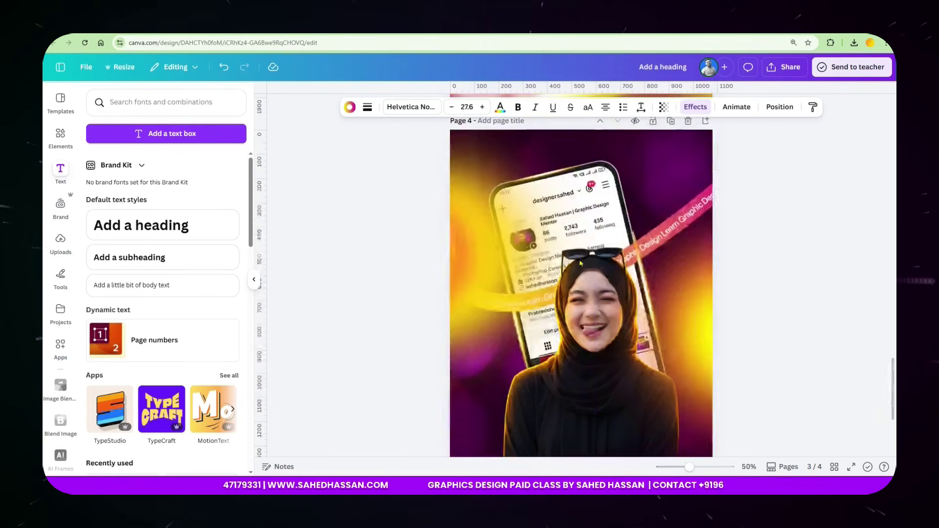
Add a subheading over the portrait and type the mentor's name.
{"action": "left_click", "coordinate": [153, 259]}
{"action": "left_click", "coordinate": [419, 319]}
{"action": "left_click", "coordinate": [585, 277]}
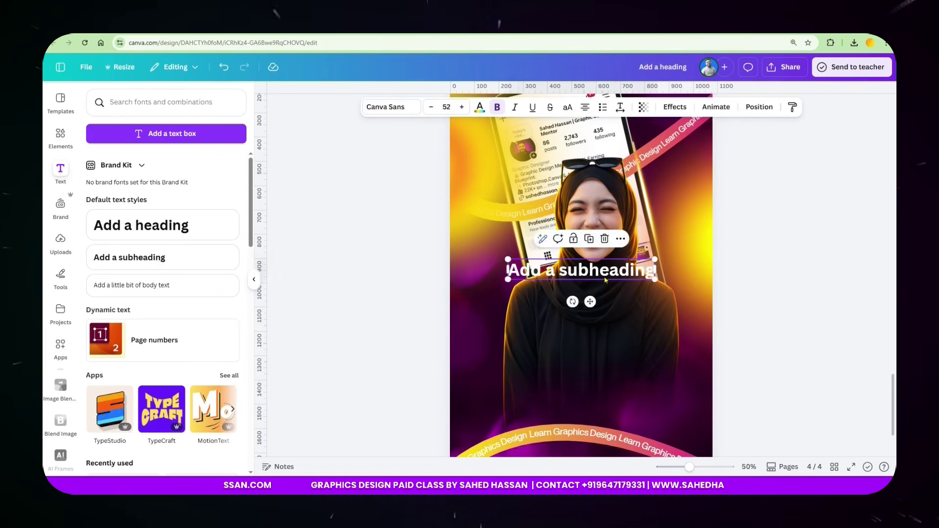
{"action": "left_click_drag", "start_coordinate": [586, 278], "coordinate": [595, 314]}
{"action": "double_click", "coordinate": [610, 305]}
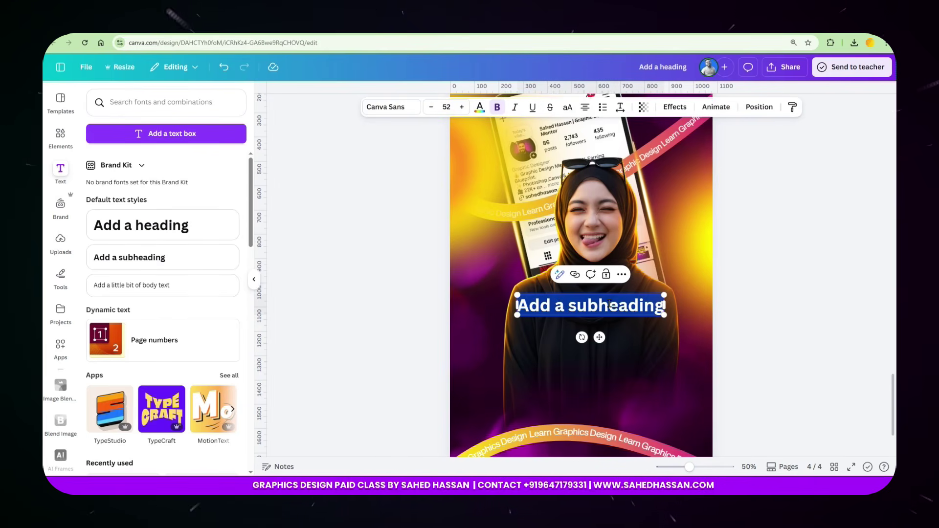
{"action": "type", "text": "shae"}
{"action": "key", "text": "BackSpace"}
{"action": "key", "text": "BackSpace"}
{"action": "key", "text": "BackSpace"}
{"action": "key", "text": "BackSpace"}
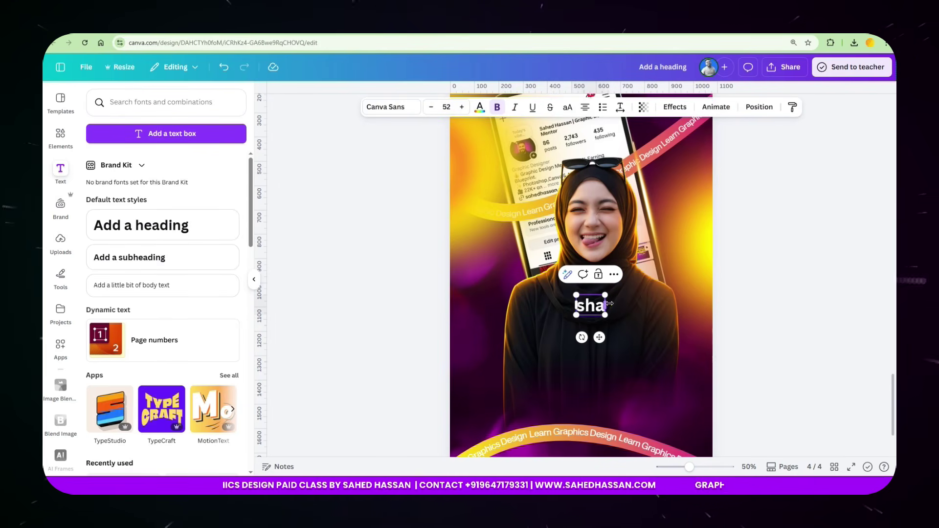
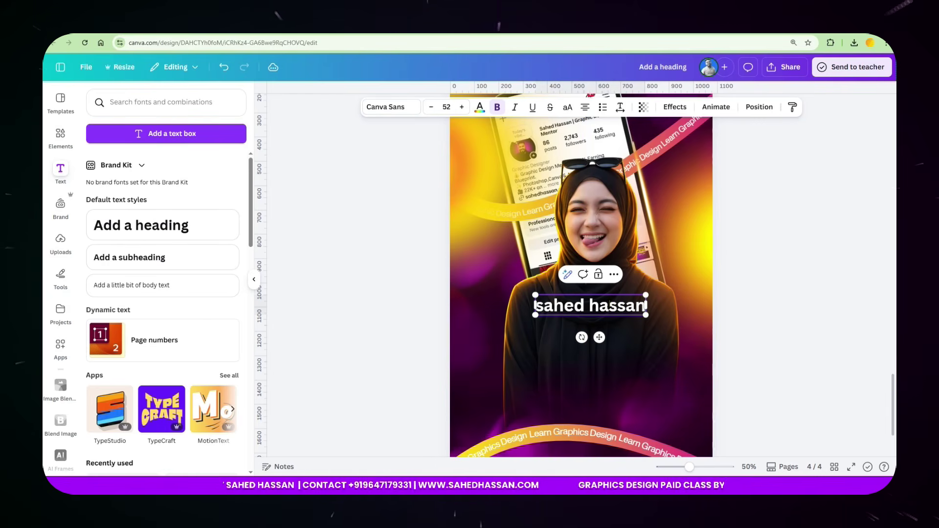
Set the name in uppercase Helvetica Now Display, smaller, with wide letter spacing.
{"action": "left_click", "coordinate": [800, 226]}
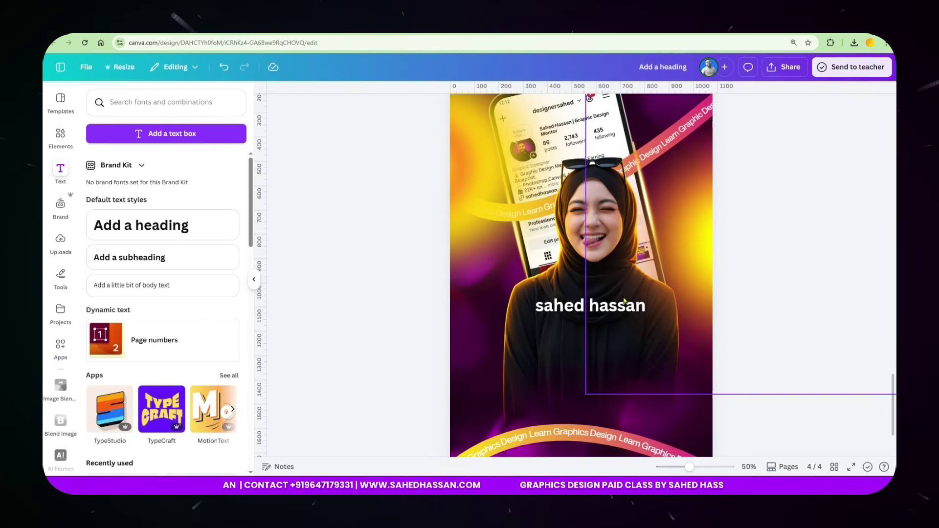
{"action": "left_click", "coordinate": [588, 306]}
{"action": "left_click", "coordinate": [391, 106]}
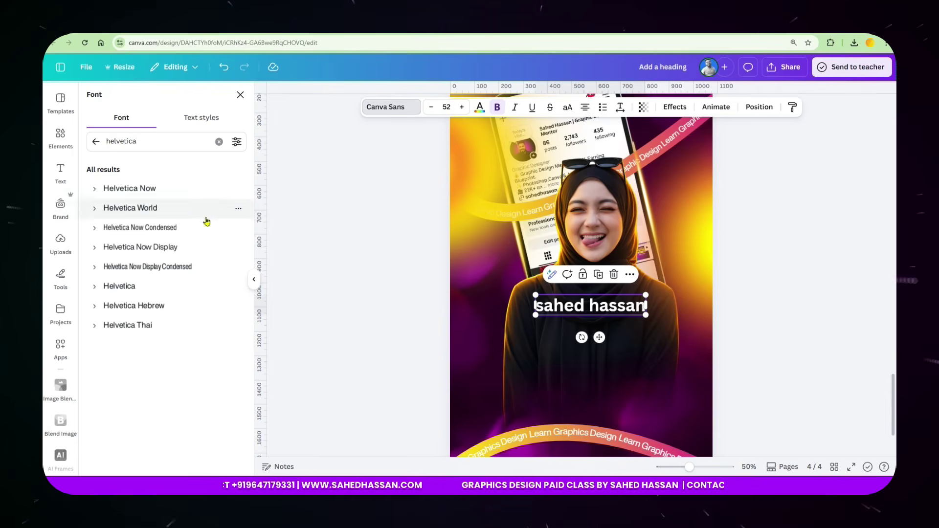
{"action": "left_click", "coordinate": [187, 250]}
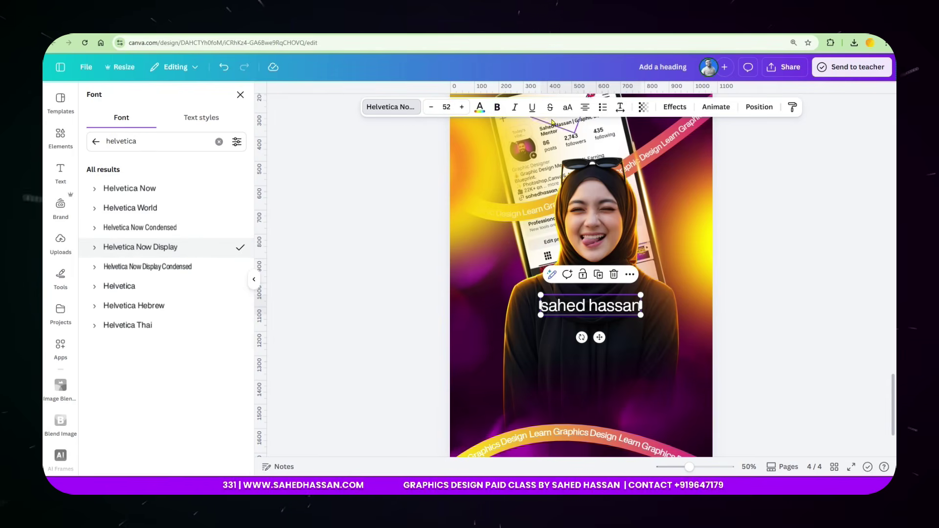
{"action": "left_click", "coordinate": [567, 106]}
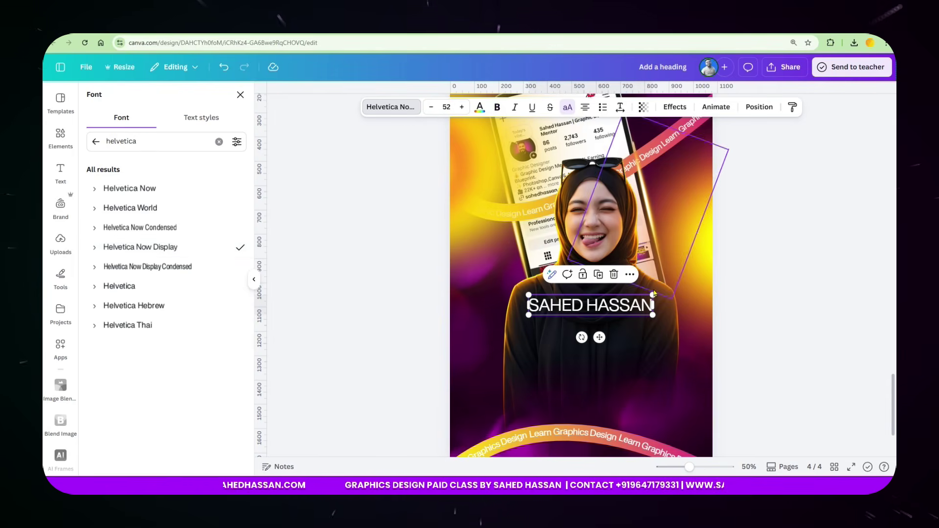
{"action": "left_click_drag", "start_coordinate": [653, 315], "coordinate": [626, 312]}
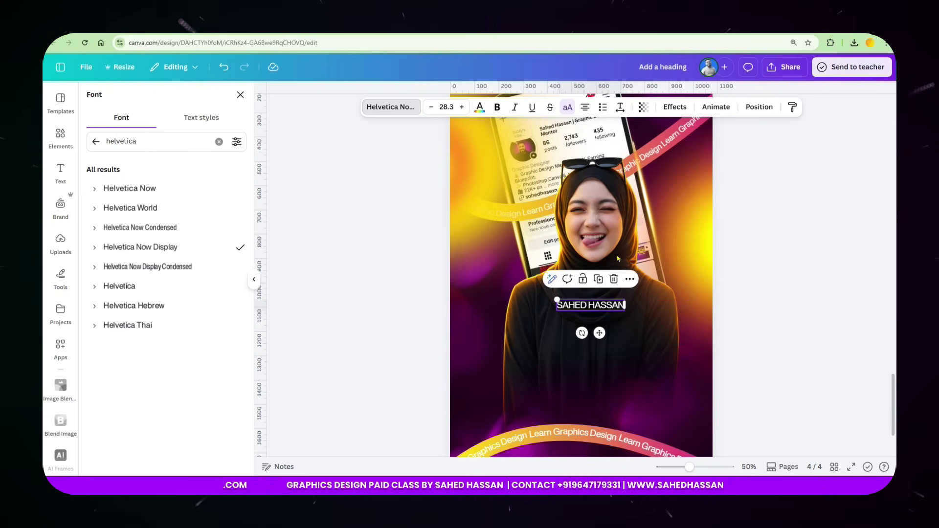
{"action": "left_click", "coordinate": [621, 107]}
{"action": "left_click_drag", "start_coordinate": [587, 147], "coordinate": [626, 148]}
{"action": "left_click", "coordinate": [765, 210]}
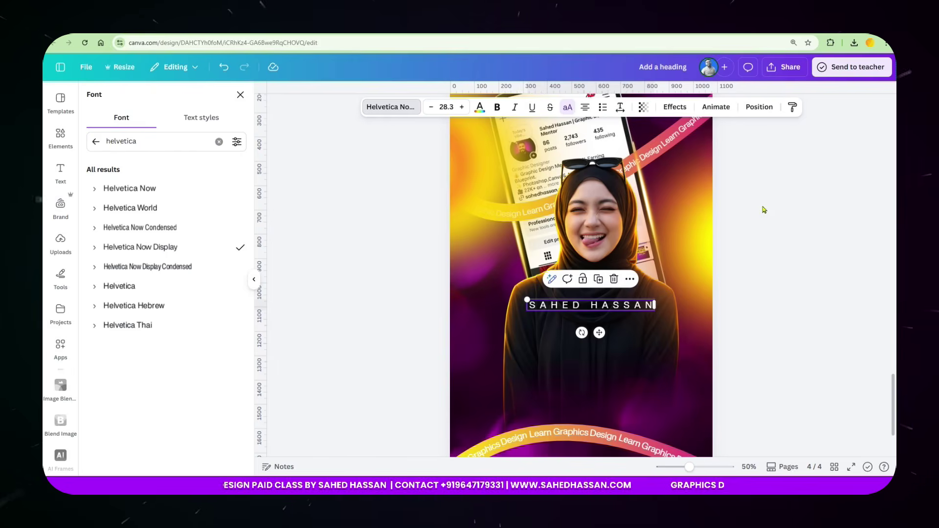
{"action": "left_click", "coordinate": [750, 277]}
Duplicate the name line below itself and retype the copy as 'MENTOR'.
{"action": "left_click", "coordinate": [597, 279]}
{"action": "double_click", "coordinate": [583, 334]}
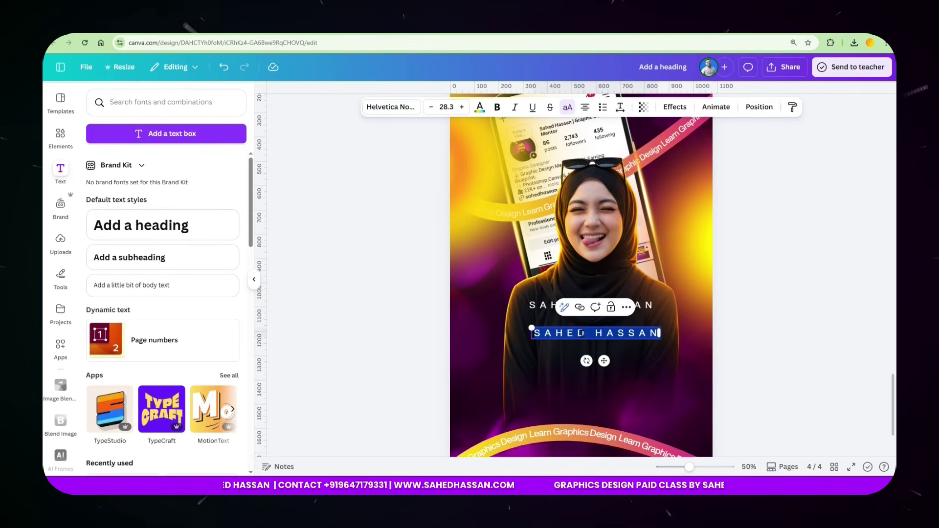
{"action": "type", "text": "MENTOR"}
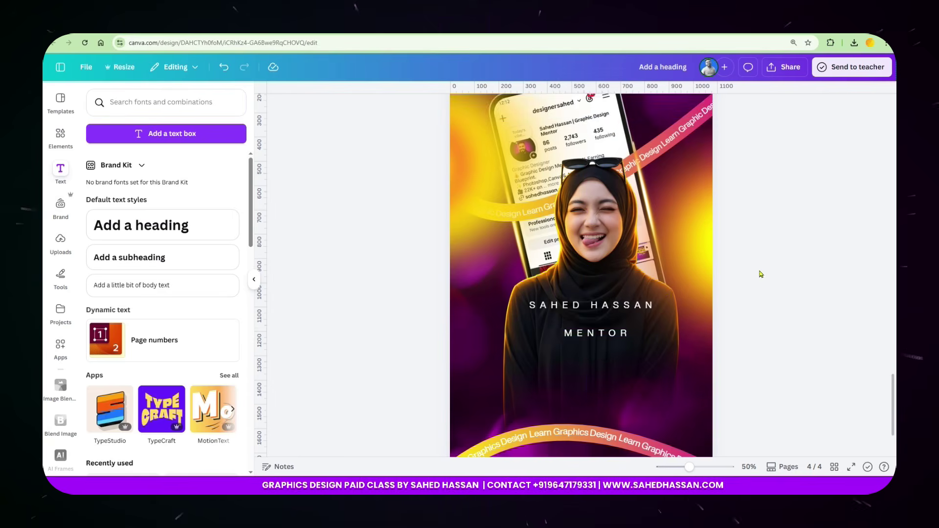
Try ROTHEFIGHT Regular on MENTOR and check which font the DESIGN heading uses.
{"action": "left_click", "coordinate": [569, 342]}
{"action": "left_click", "coordinate": [392, 110]}
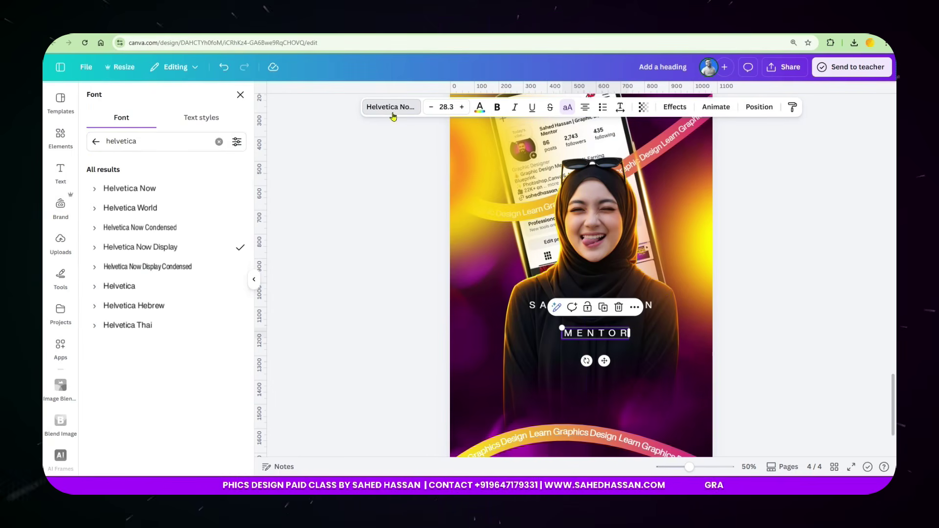
{"action": "left_click", "coordinate": [96, 142]}
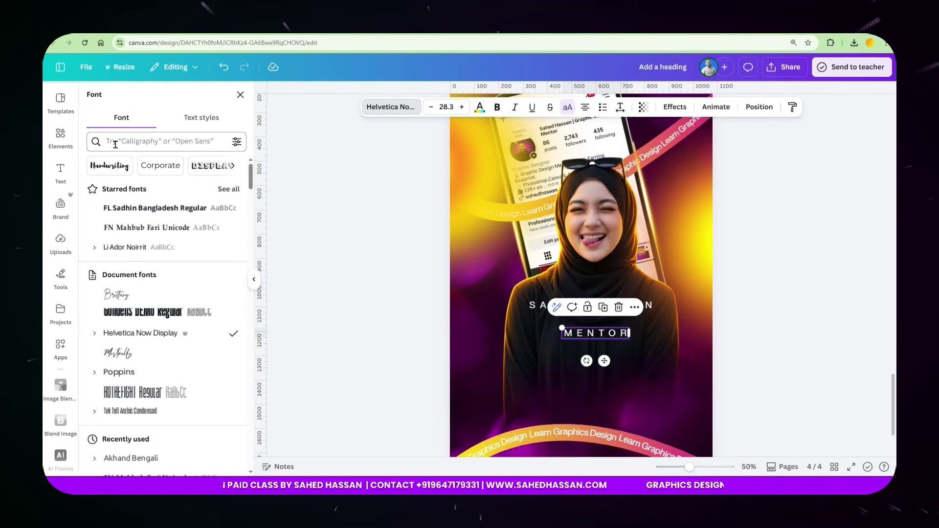
{"action": "scroll", "coordinate": [226, 325], "scroll_direction": "down", "scroll_amount": 2}
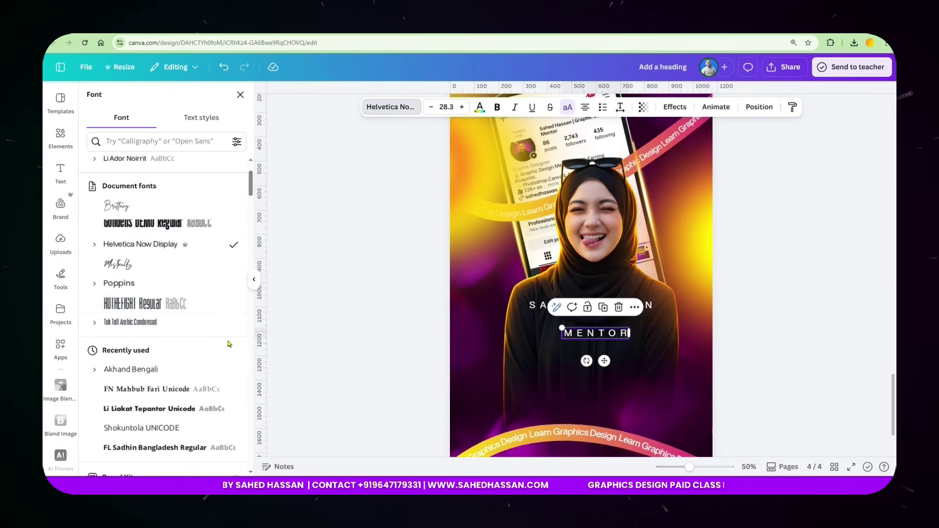
{"action": "left_click", "coordinate": [133, 307]}
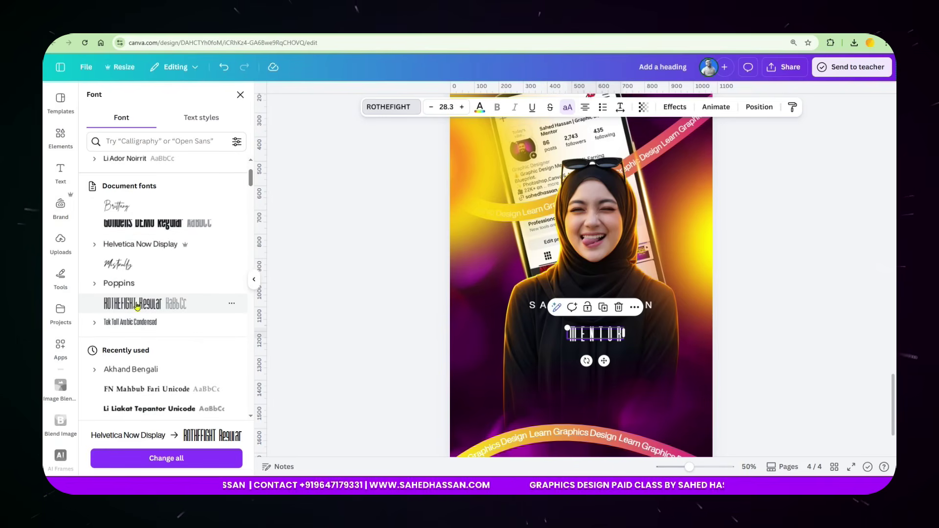
{"action": "left_click", "coordinate": [220, 313]}
{"action": "scroll", "coordinate": [215, 321], "scroll_direction": "up", "scroll_amount": 2}
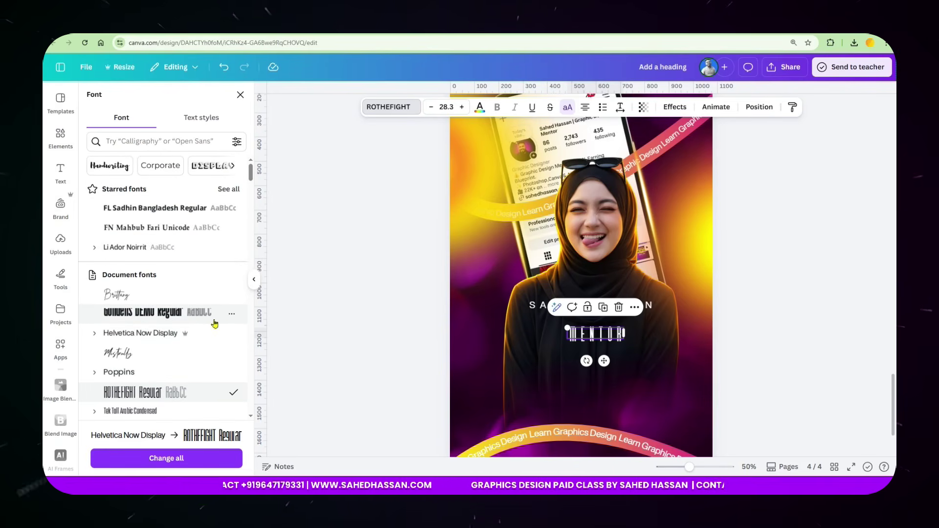
{"action": "scroll", "coordinate": [214, 323], "scroll_direction": "down", "scroll_amount": 8}
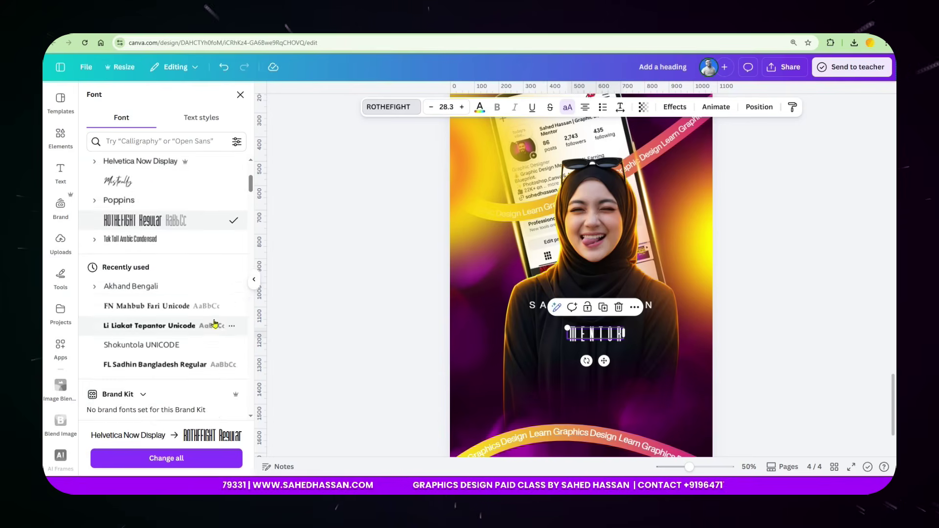
{"action": "scroll", "coordinate": [215, 322], "scroll_direction": "up", "scroll_amount": 8}
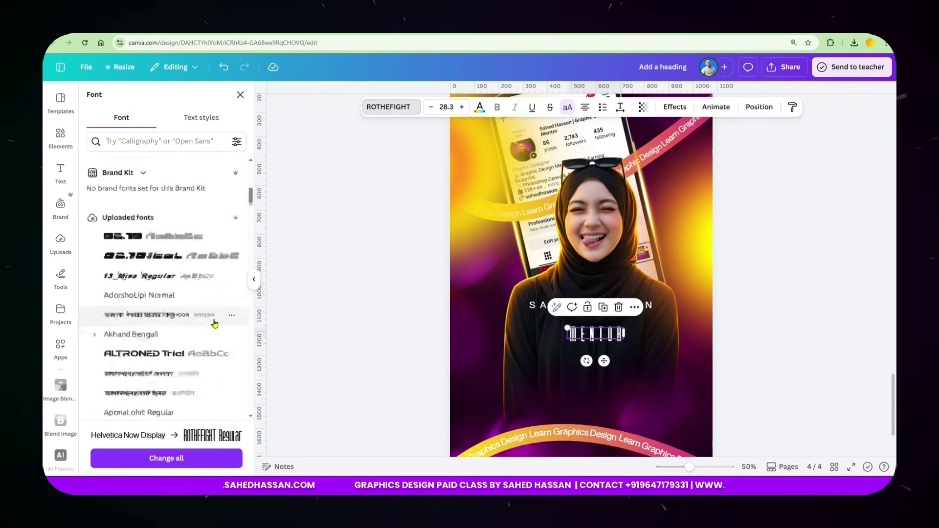
{"action": "scroll", "coordinate": [696, 300], "scroll_direction": "up", "scroll_amount": 3}
{"action": "scroll", "coordinate": [696, 300], "scroll_direction": "up", "scroll_amount": 5}
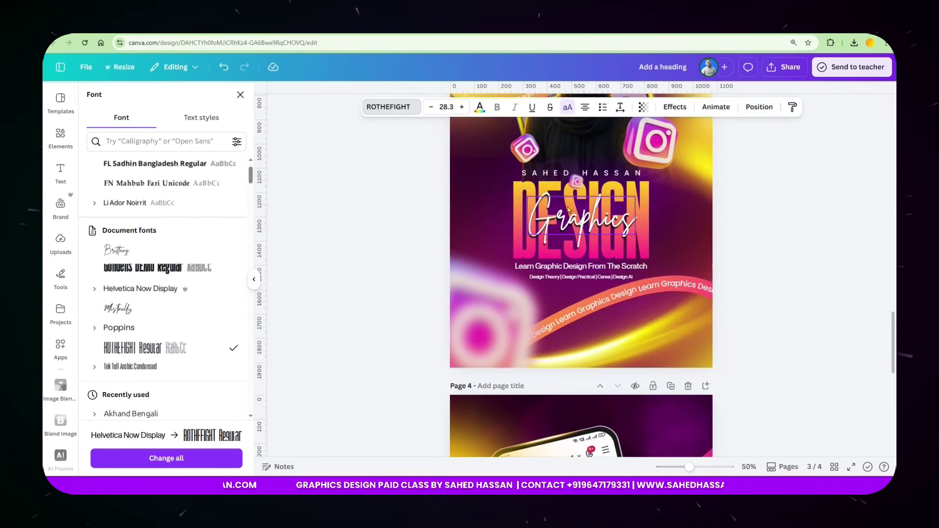
{"action": "left_click", "coordinate": [515, 189]}
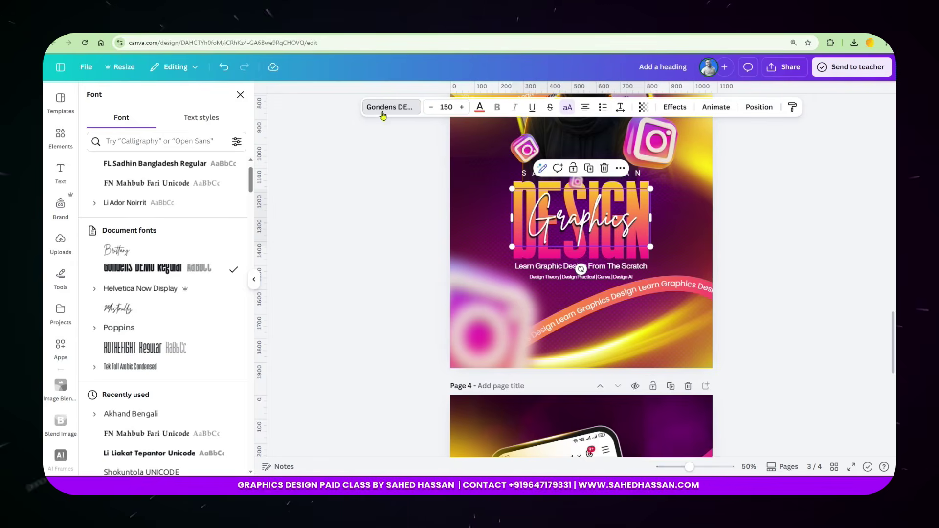
{"action": "scroll", "coordinate": [591, 390], "scroll_direction": "down", "scroll_amount": 5}
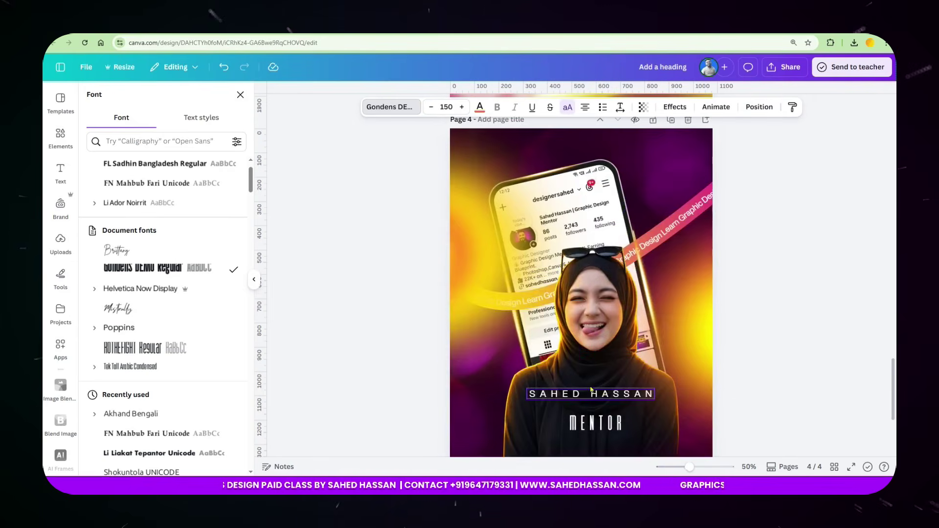
Set MENTOR to Gondens DEMO Regular and drag its letter spacing down to 0.
{"action": "left_click", "coordinate": [593, 422]}
{"action": "left_click", "coordinate": [149, 142]}
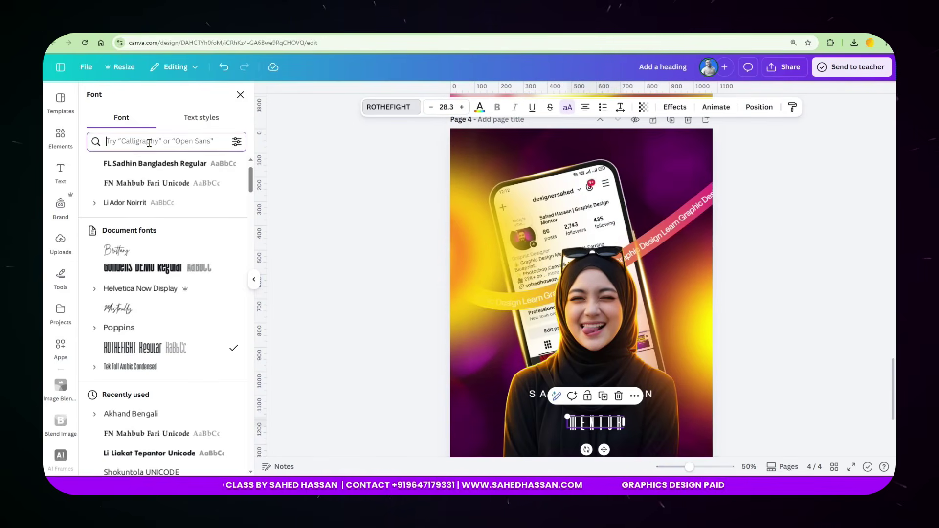
{"action": "type", "text": "gond"}
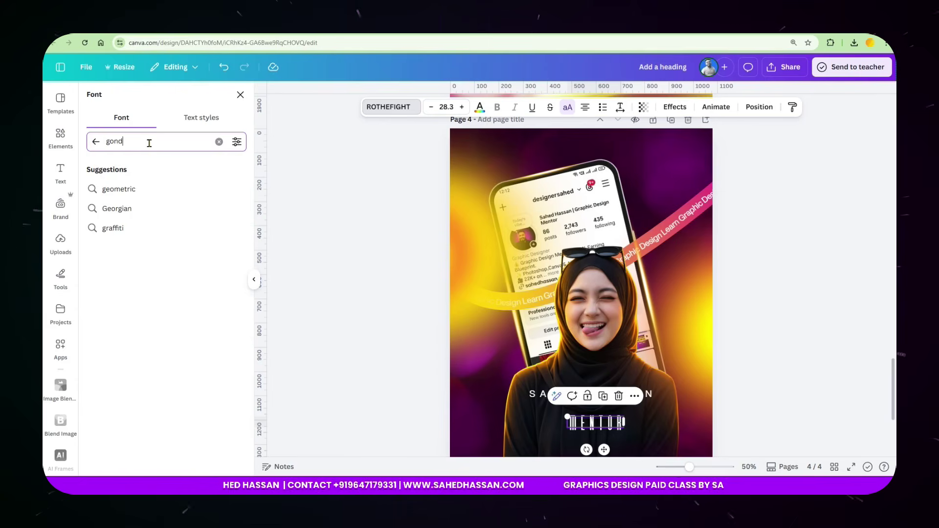
{"action": "key", "text": "Return"}
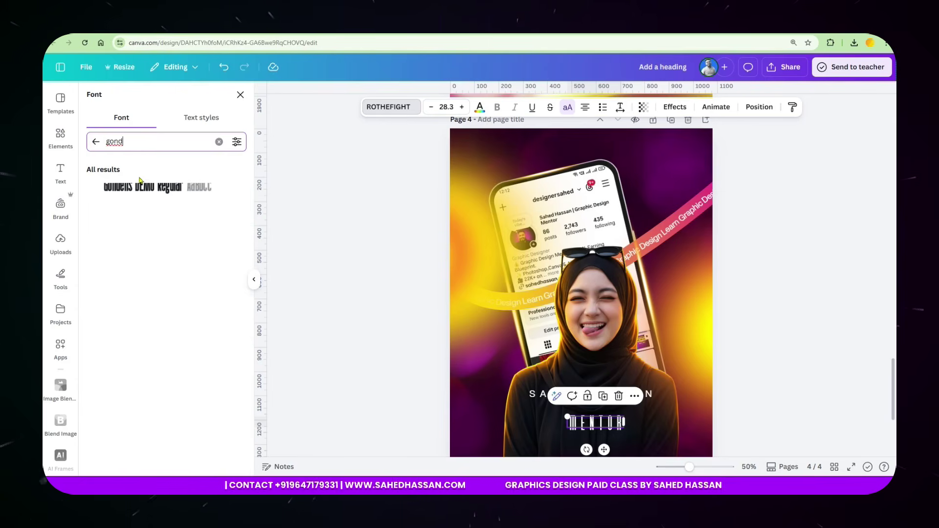
{"action": "left_click", "coordinate": [138, 187]}
{"action": "scroll", "coordinate": [734, 311], "scroll_direction": "down", "scroll_amount": 4}
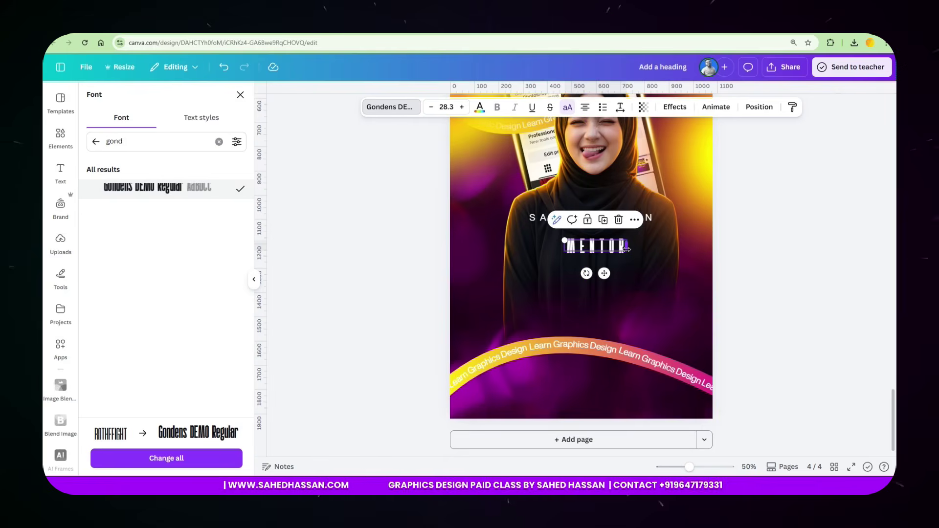
{"action": "left_click", "coordinate": [620, 115]}
{"action": "left_click_drag", "start_coordinate": [628, 151], "coordinate": [583, 161]}
{"action": "left_click", "coordinate": [642, 275]}
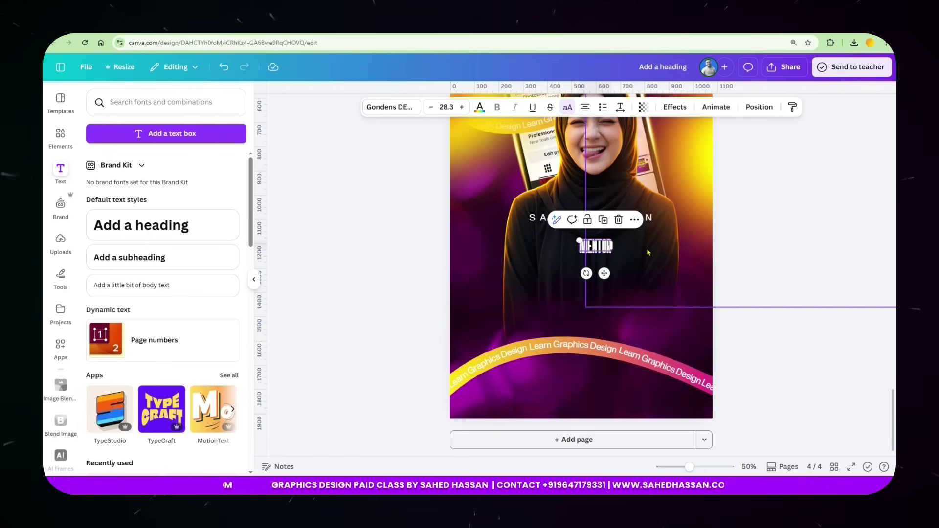
{"action": "mouse_move", "coordinate": [615, 253]}
{"action": "left_mouse_down"}
{"action": "mouse_move", "coordinate": [673, 304]}
{"action": "mouse_move", "coordinate": [606, 263]}
{"action": "left_mouse_up"}
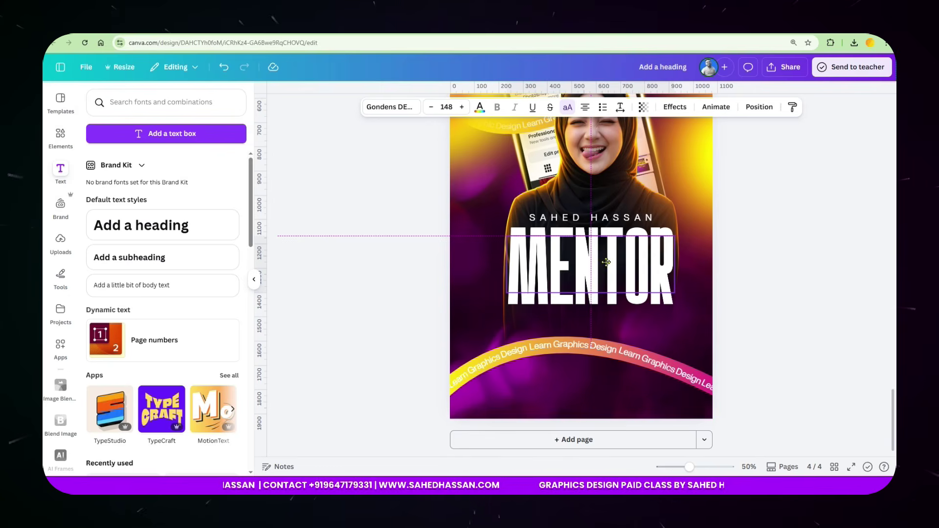
{"action": "left_click_drag", "start_coordinate": [606, 262], "coordinate": [605, 262]}
{"action": "left_click", "coordinate": [761, 250]}
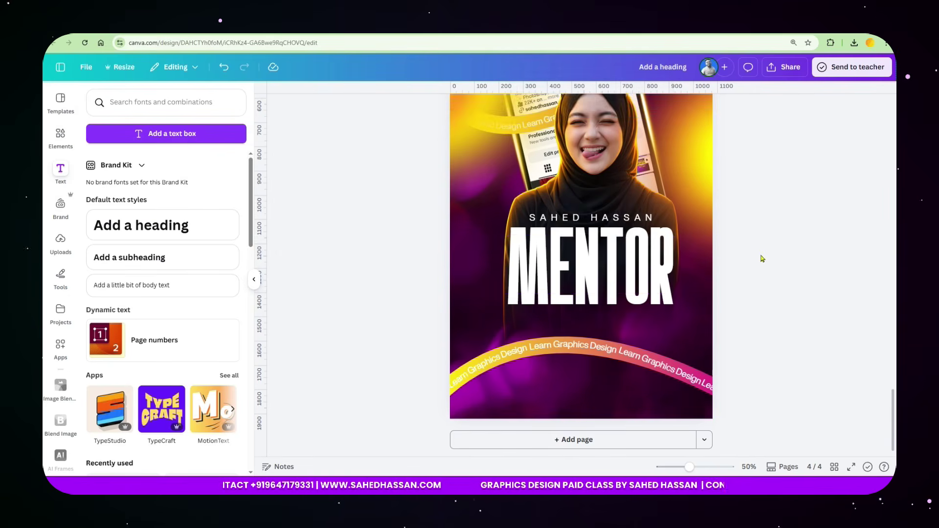
{"action": "left_click", "coordinate": [608, 257]}
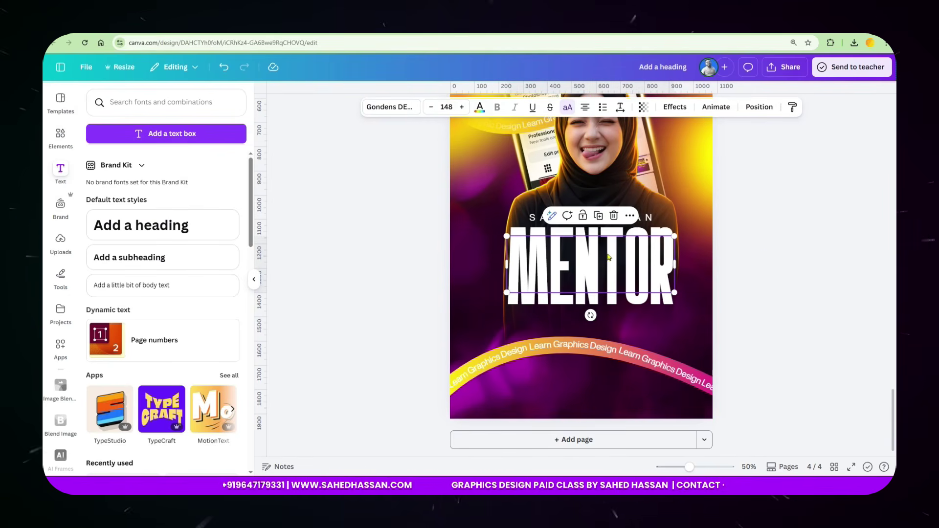
{"action": "left_click", "coordinate": [479, 108]}
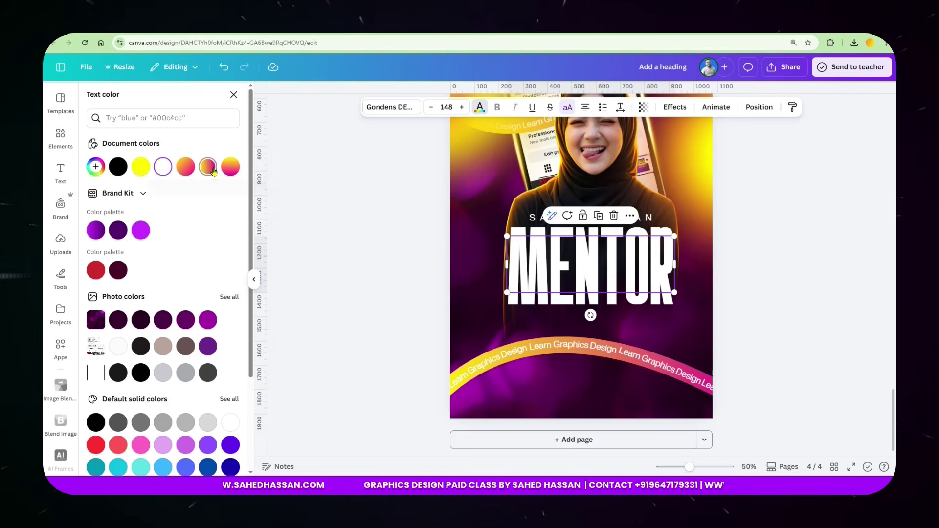
{"action": "left_click", "coordinate": [213, 171]}
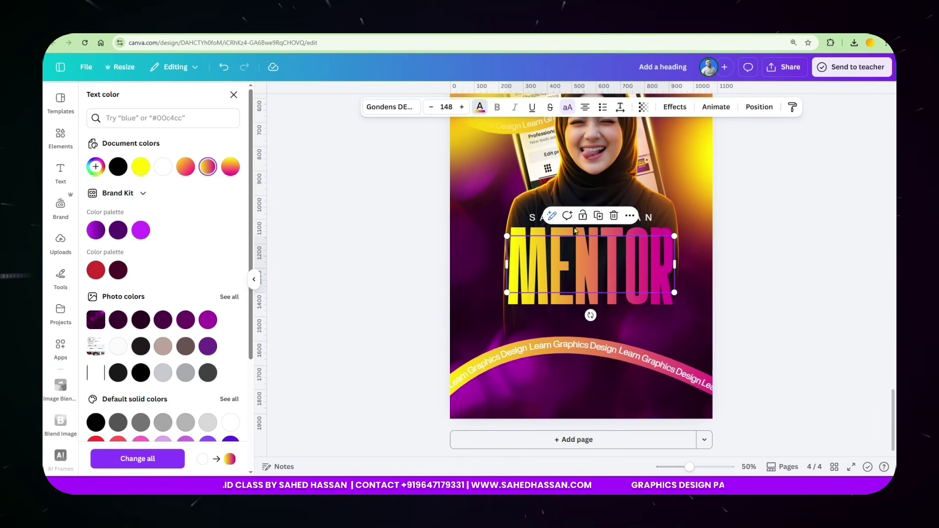
Duplicate MENTOR, place the copy at its left, drop all caps, and retype it 'Graphics'.
{"action": "left_click", "coordinate": [599, 216]}
{"action": "left_click_drag", "start_coordinate": [660, 292], "coordinate": [528, 274]}
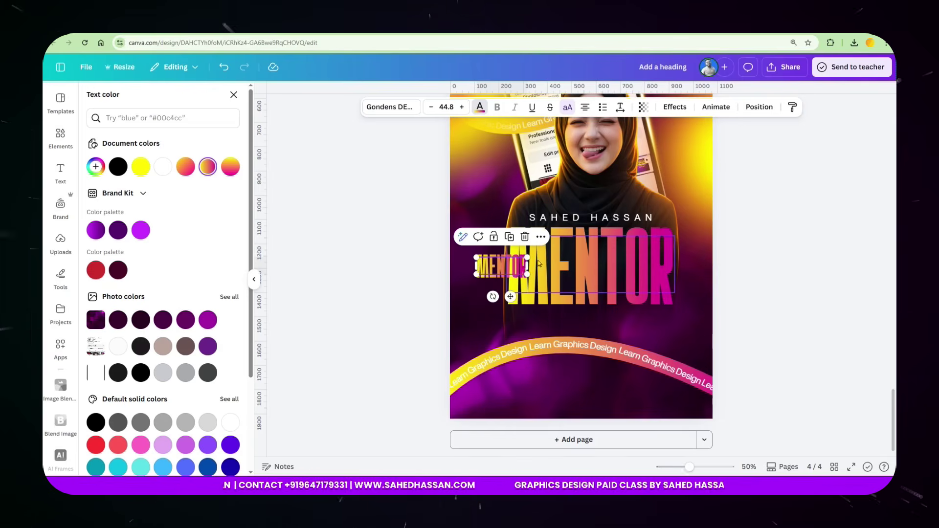
{"action": "left_click", "coordinate": [567, 113]}
{"action": "double_click", "coordinate": [497, 268]}
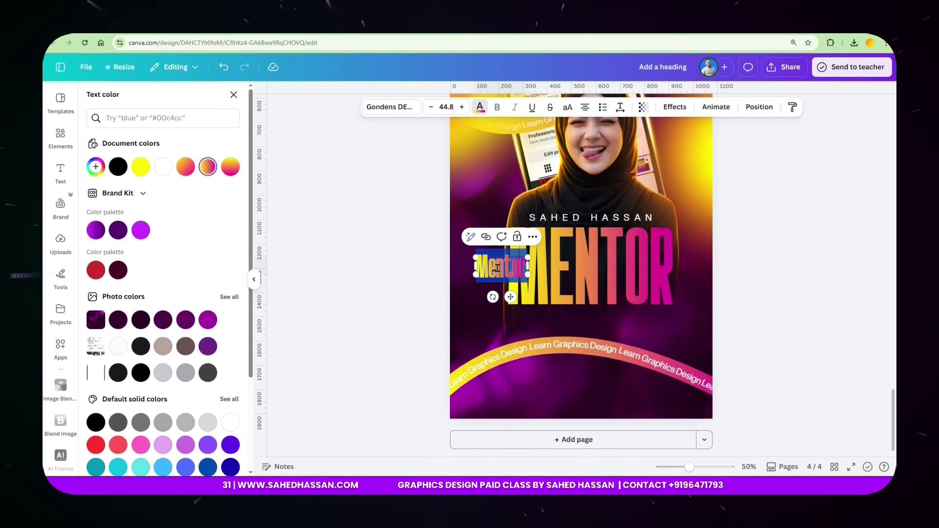
{"action": "type", "text": "Graphics"}
Set 'Graphics' in the Brittany font, colour it white, and lay it across MENTOR's middle.
{"action": "left_click", "coordinate": [469, 313]}
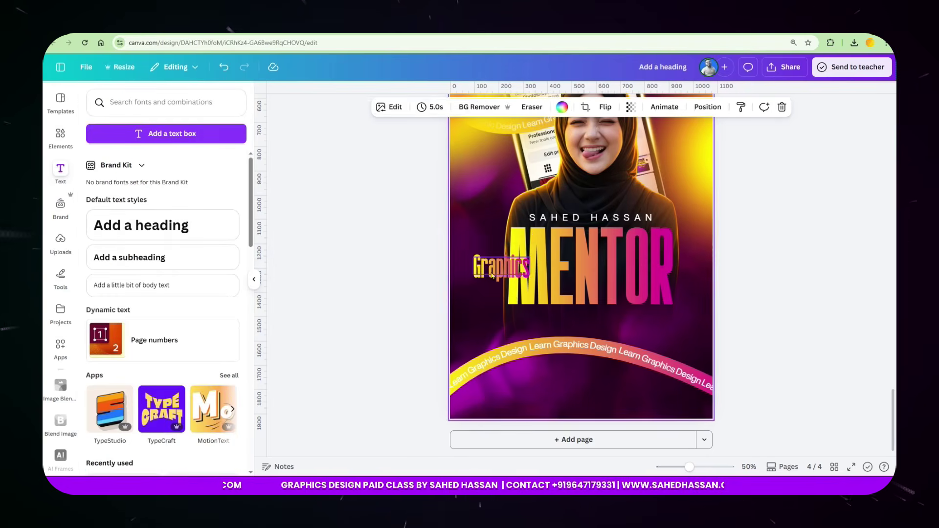
{"action": "left_click", "coordinate": [499, 268]}
{"action": "left_click", "coordinate": [391, 107]}
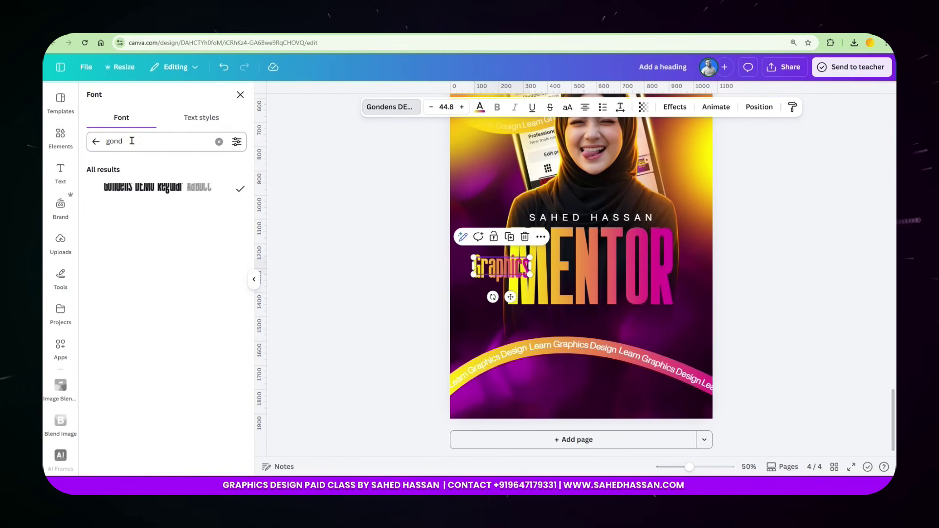
{"action": "type", "text": "Brit"}
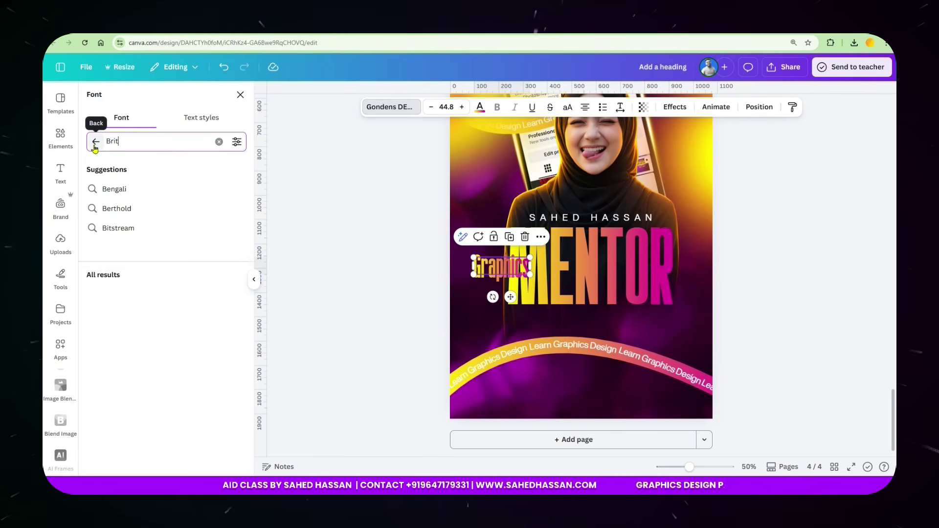
{"action": "key", "text": "Return"}
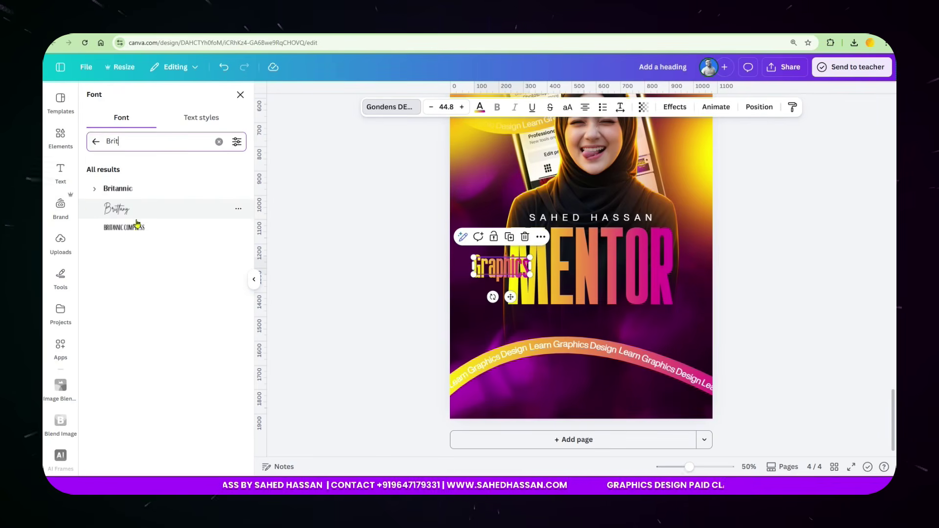
{"action": "left_click", "coordinate": [142, 210]}
{"action": "left_click_drag", "start_coordinate": [502, 266], "coordinate": [623, 269]}
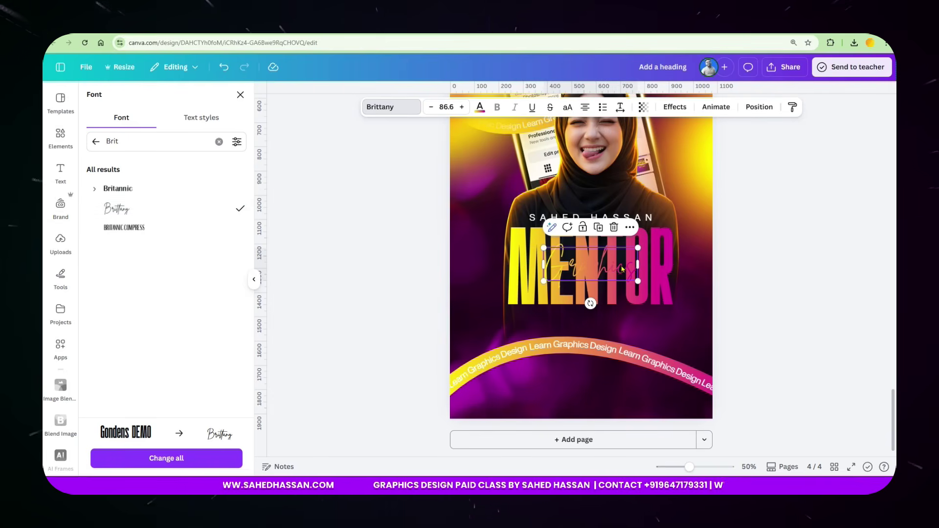
{"action": "left_click", "coordinate": [481, 110]}
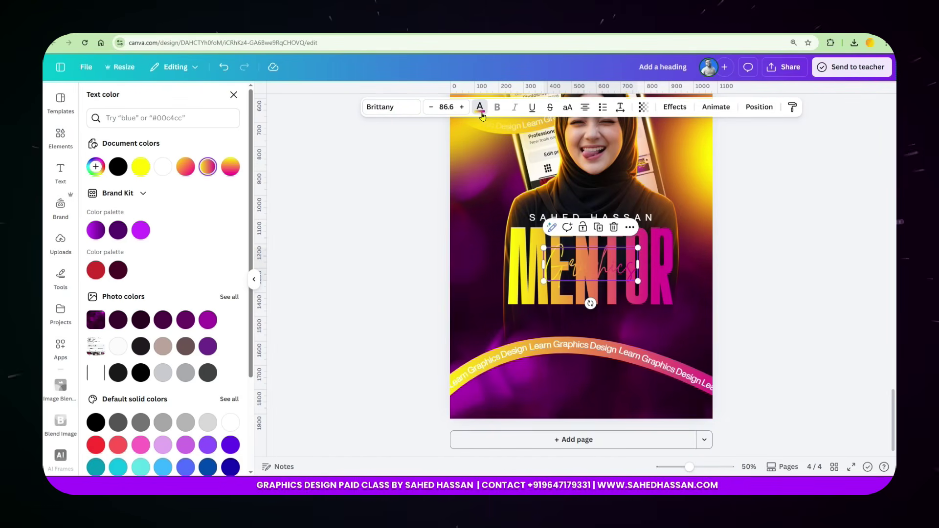
{"action": "left_click", "coordinate": [163, 168]}
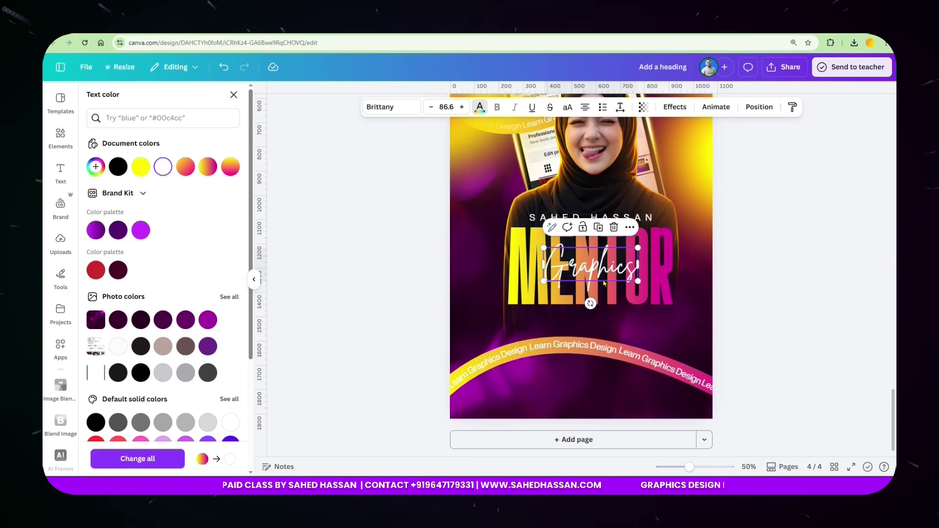
{"action": "scroll", "coordinate": [616, 284], "scroll_direction": "up", "scroll_amount": 2}
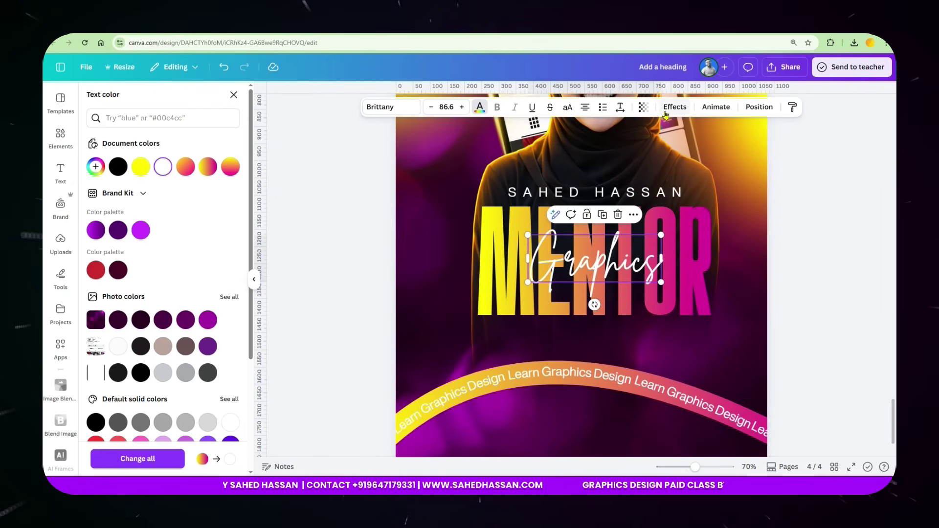
Add a black Shadow to Graphics: transparency 100, blur 31, direction -21, offset 42.
{"action": "left_click", "coordinate": [675, 107]}
{"action": "left_click", "coordinate": [121, 346]}
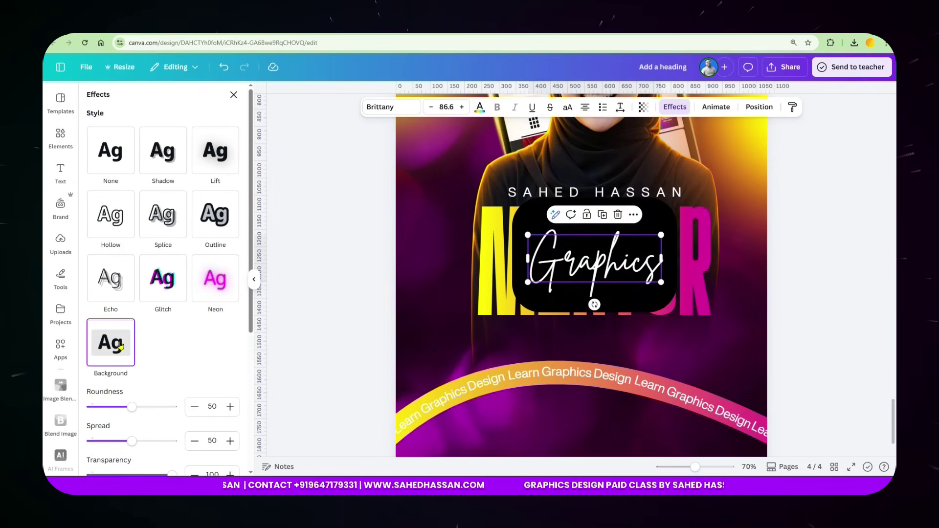
{"action": "left_click", "coordinate": [112, 176]}
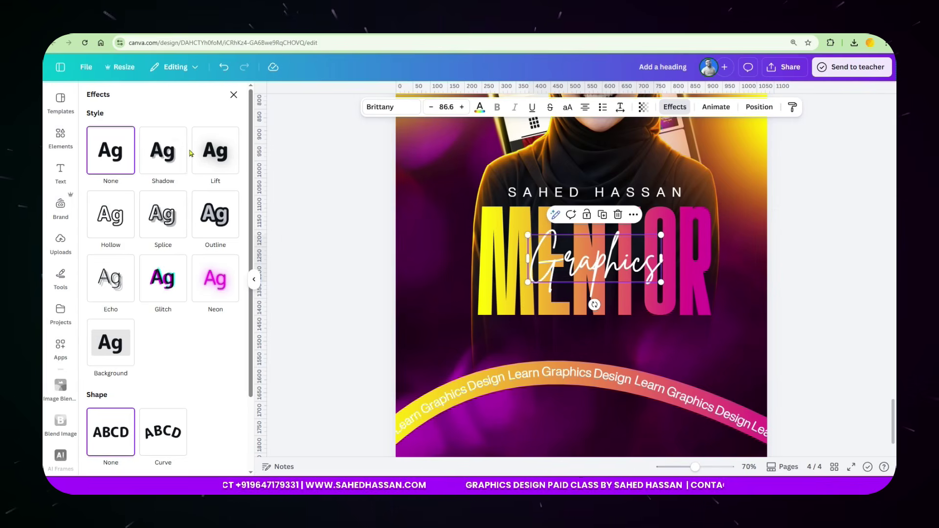
{"action": "left_click", "coordinate": [166, 167]}
{"action": "left_click", "coordinate": [232, 339]}
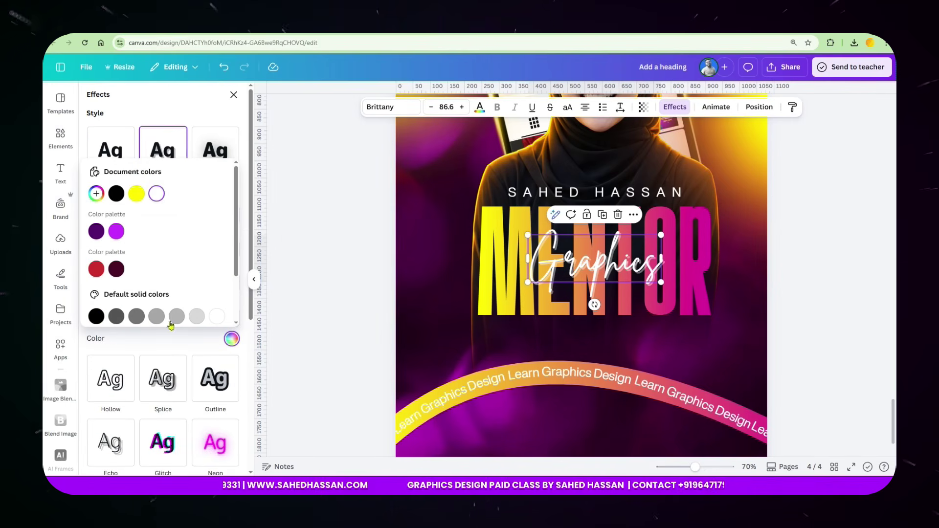
{"action": "left_click", "coordinate": [96, 319]}
{"action": "left_click_drag", "start_coordinate": [124, 318], "coordinate": [172, 317]}
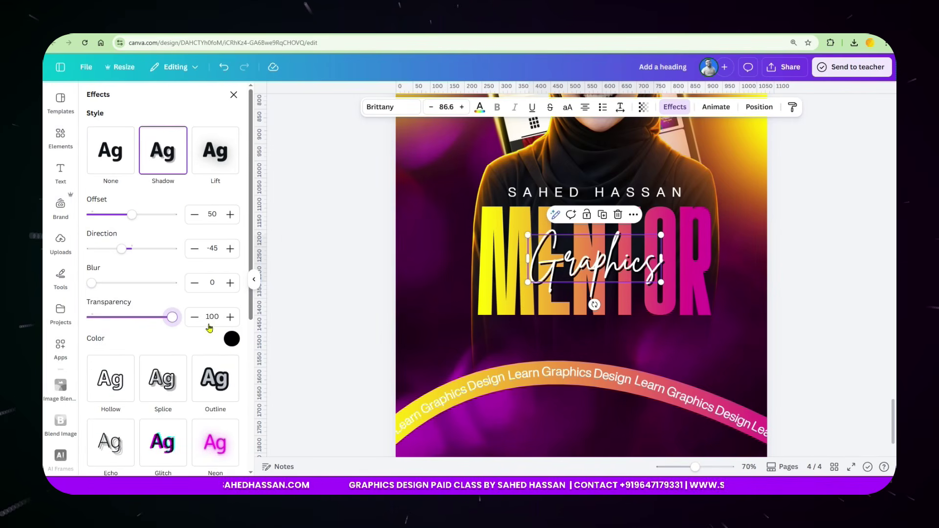
{"action": "left_click_drag", "start_coordinate": [91, 283], "coordinate": [117, 283]}
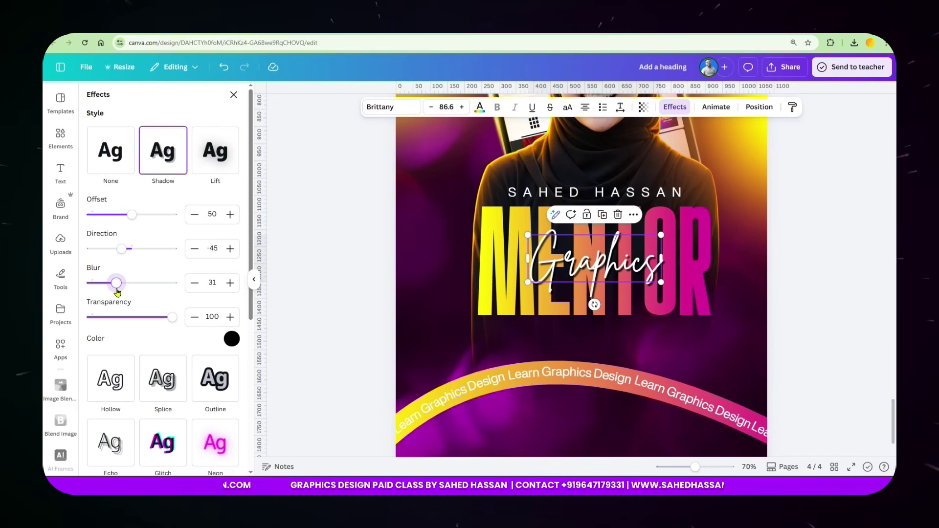
{"action": "left_click_drag", "start_coordinate": [124, 250], "coordinate": [127, 250]}
{"action": "mouse_move", "coordinate": [131, 214]}
{"action": "left_mouse_down"}
{"action": "mouse_move", "coordinate": [142, 215]}
{"action": "mouse_move", "coordinate": [125, 215]}
{"action": "left_mouse_up"}
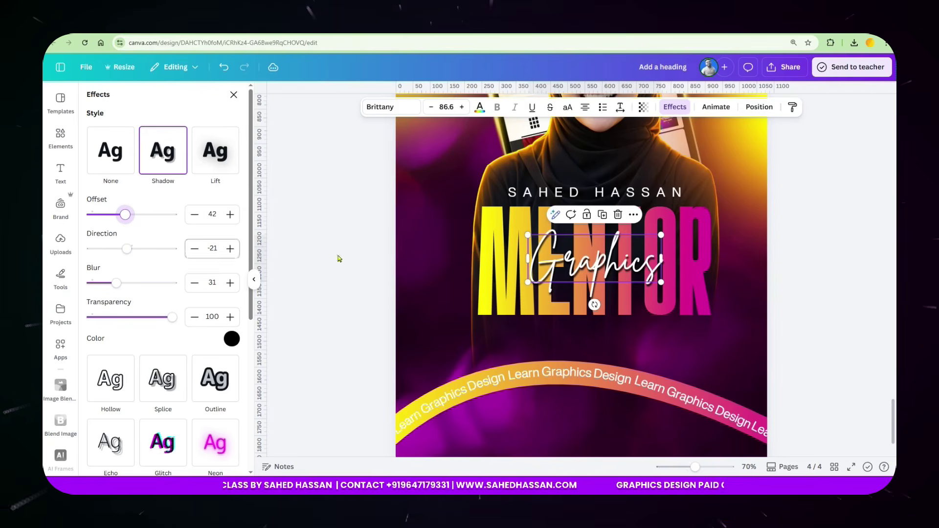
{"action": "left_click", "coordinate": [824, 262]}
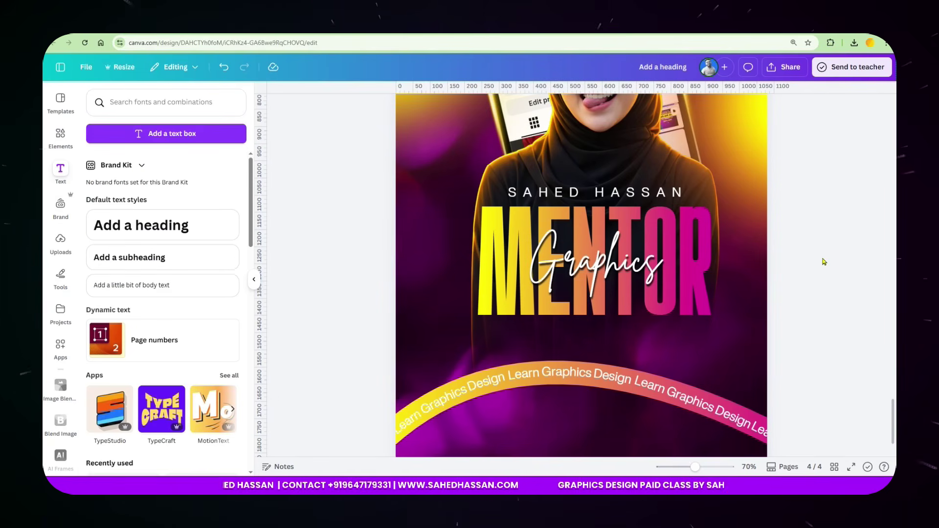
Copy both tagline lines from the page 3 DESIGN poster and paste them centred below MENTOR.
{"action": "scroll", "coordinate": [673, 287], "scroll_direction": "down", "scroll_amount": 2}
{"action": "scroll", "coordinate": [673, 290], "scroll_direction": "up", "scroll_amount": 5}
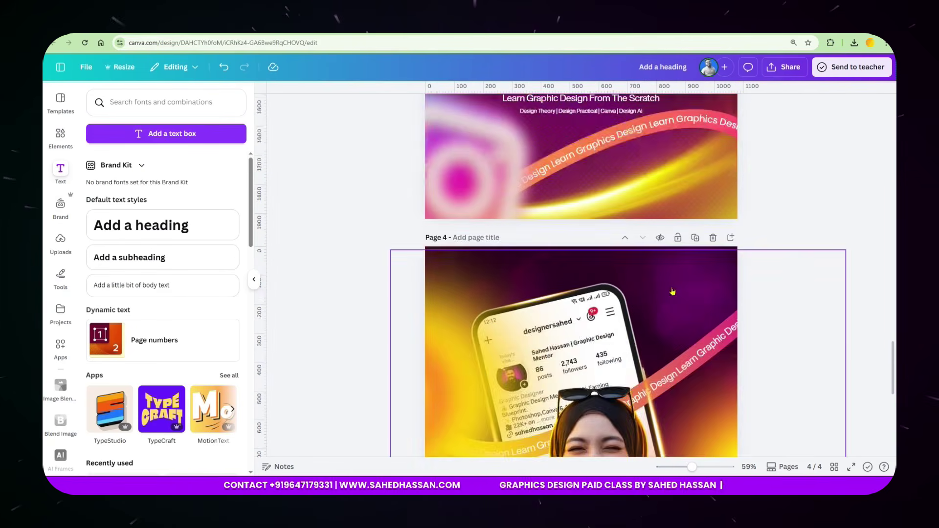
{"action": "left_click_drag", "start_coordinate": [559, 231], "coordinate": [587, 247]}
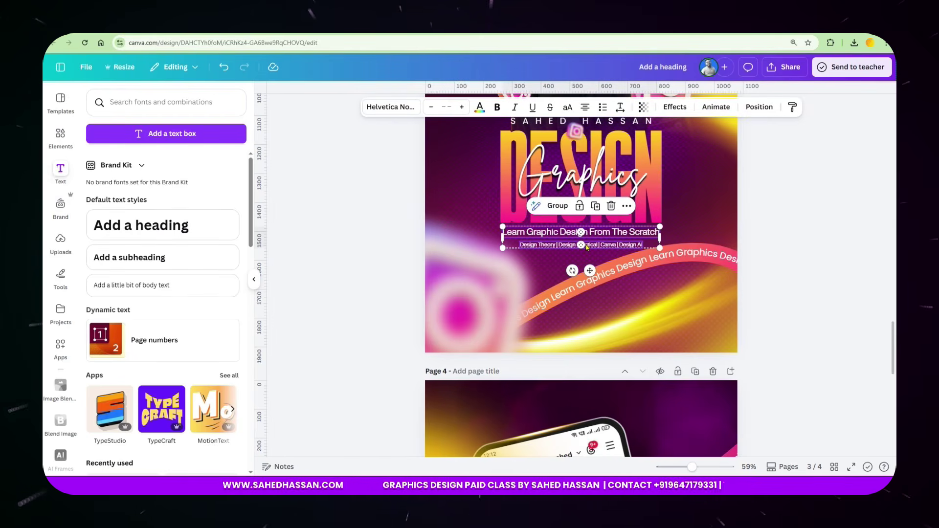
{"action": "scroll", "coordinate": [587, 247], "scroll_direction": "down", "scroll_amount": 9}
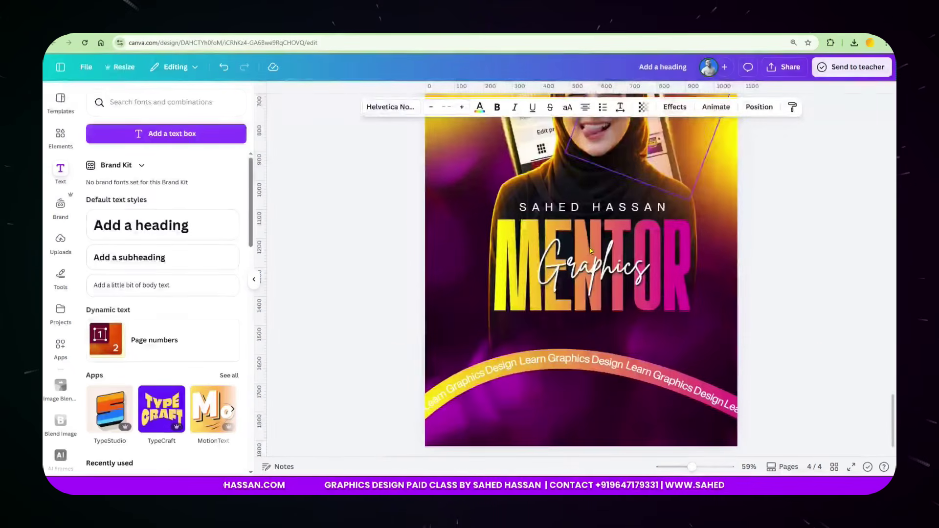
{"action": "key", "text": "ctrl+v"}
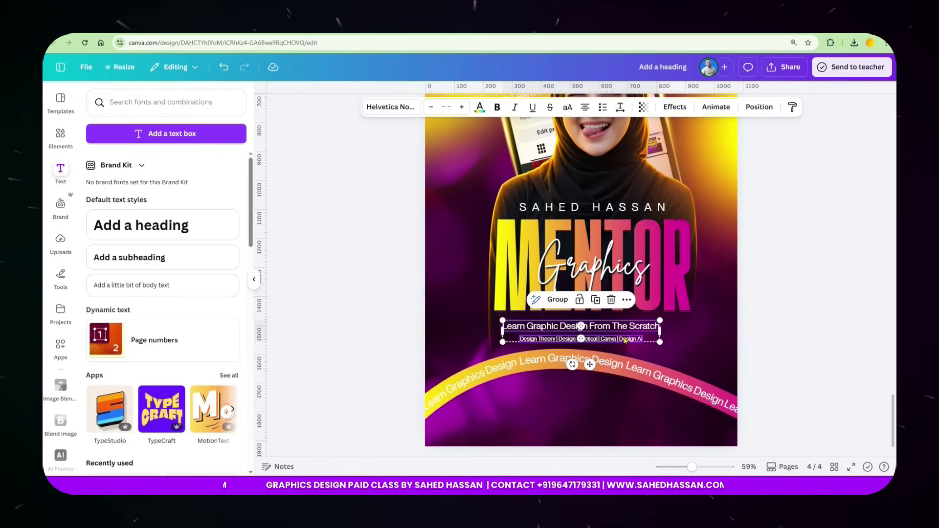
{"action": "left_click_drag", "start_coordinate": [627, 341], "coordinate": [630, 336]}
{"action": "left_click", "coordinate": [791, 294]}
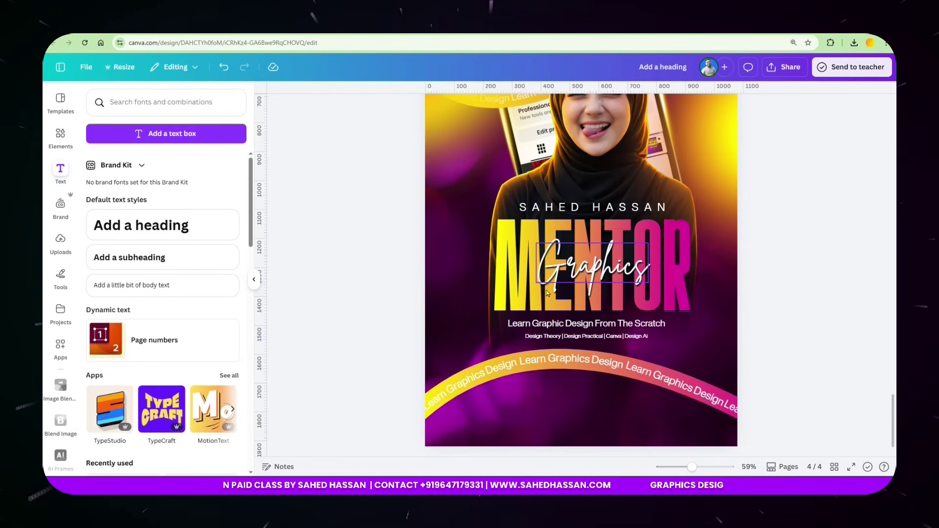
{"action": "scroll", "coordinate": [791, 294], "scroll_direction": "down", "scroll_amount": 3}
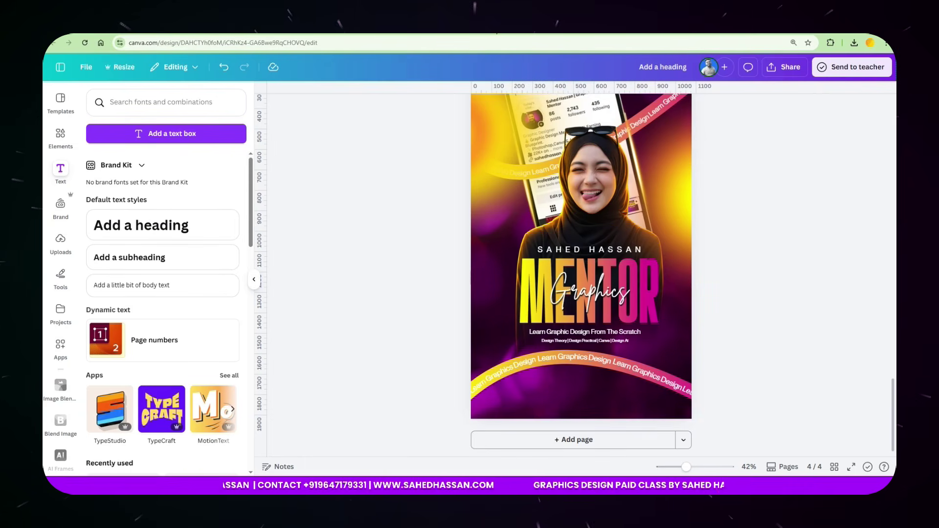
{"action": "key", "text": "ctrl+t"}
Search Google Images for 'instagram logo' and open the IconScout 3D Instagram icon result.
{"action": "type", "text": "in"}
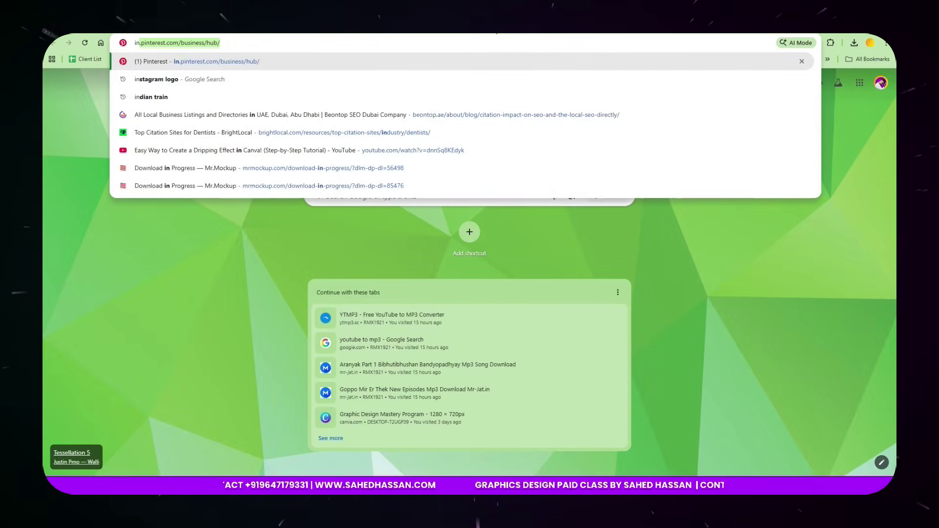
{"action": "type", "text": "stagram l"}
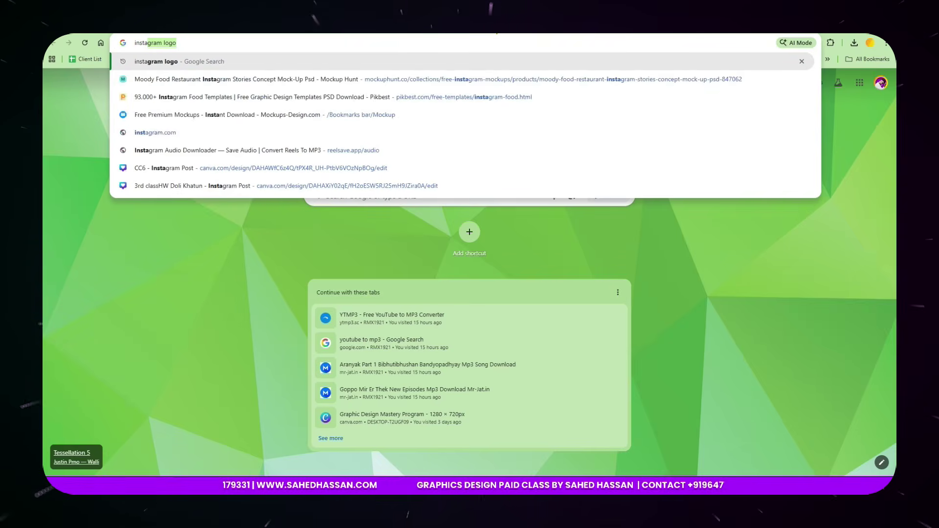
{"action": "type", "text": "ogo"}
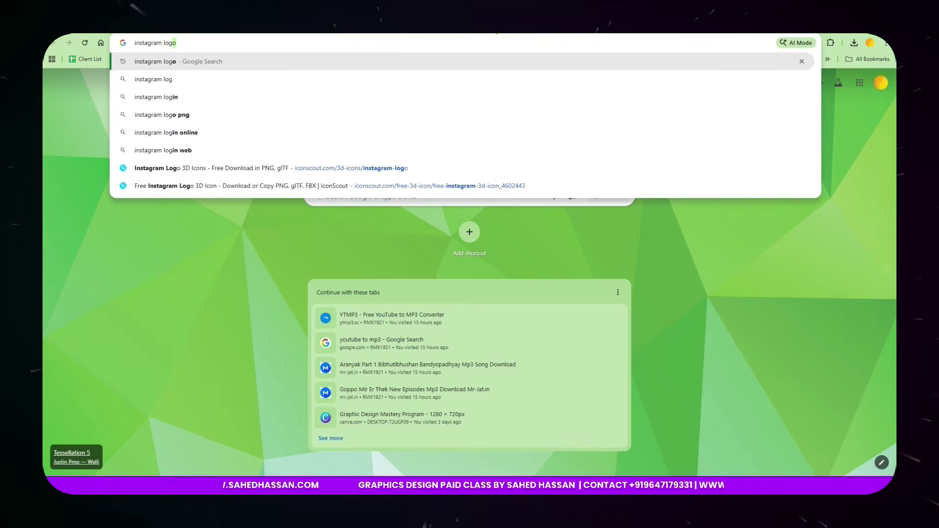
{"action": "key", "text": "Return"}
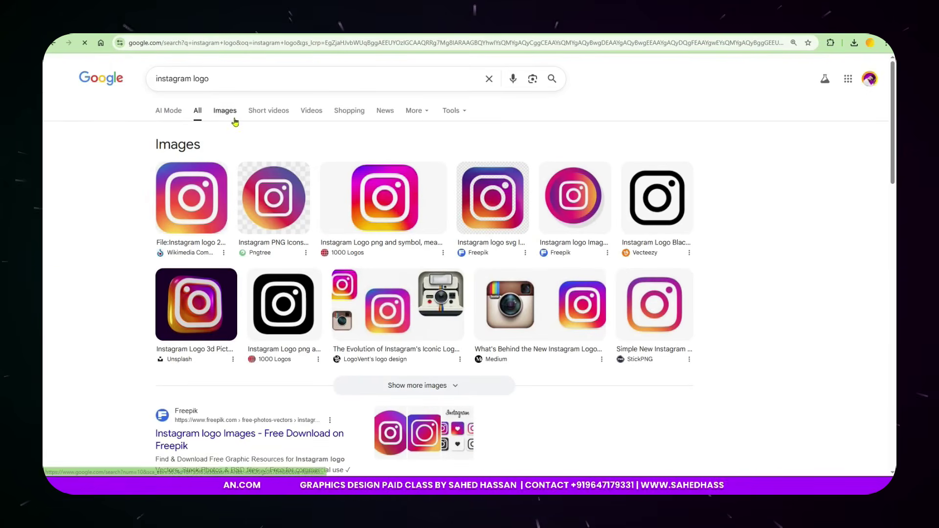
{"action": "left_click", "coordinate": [231, 115]}
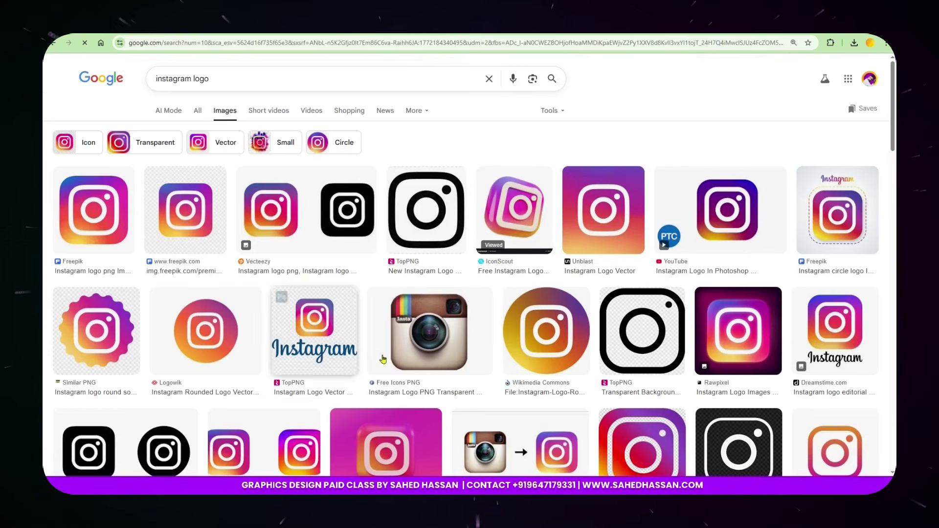
{"action": "scroll", "coordinate": [673, 383], "scroll_direction": "down", "scroll_amount": 3}
{"action": "scroll", "coordinate": [673, 382], "scroll_direction": "down", "scroll_amount": 7}
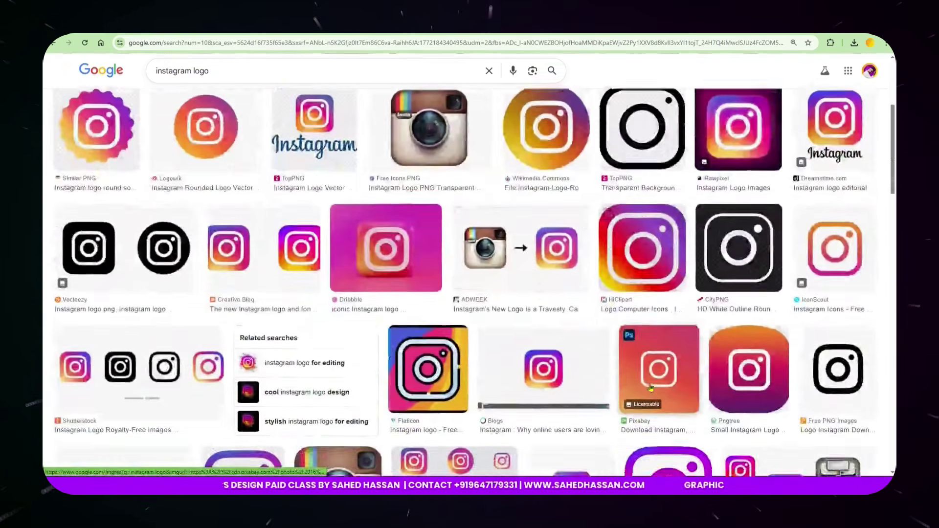
{"action": "scroll", "coordinate": [575, 381], "scroll_direction": "down", "scroll_amount": 2}
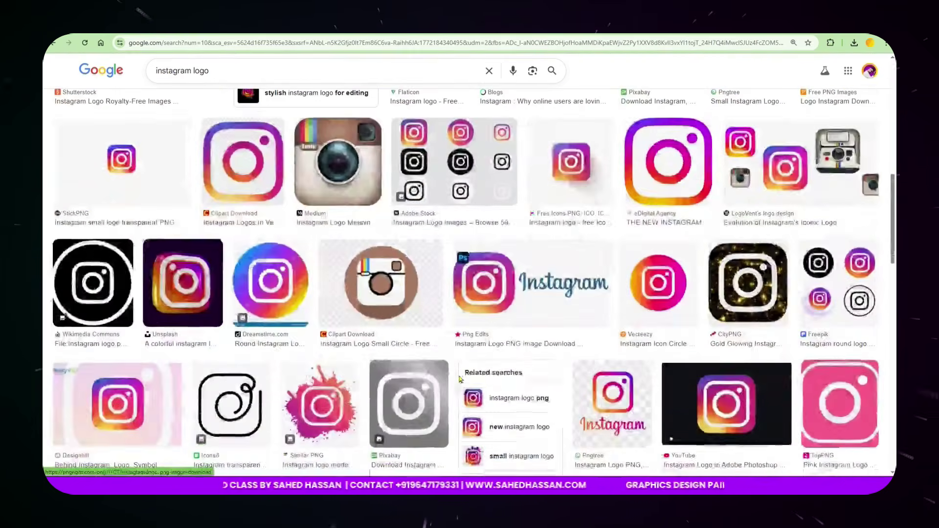
{"action": "scroll", "coordinate": [365, 376], "scroll_direction": "up", "scroll_amount": 10}
{"action": "scroll", "coordinate": [365, 377], "scroll_direction": "up", "scroll_amount": 2}
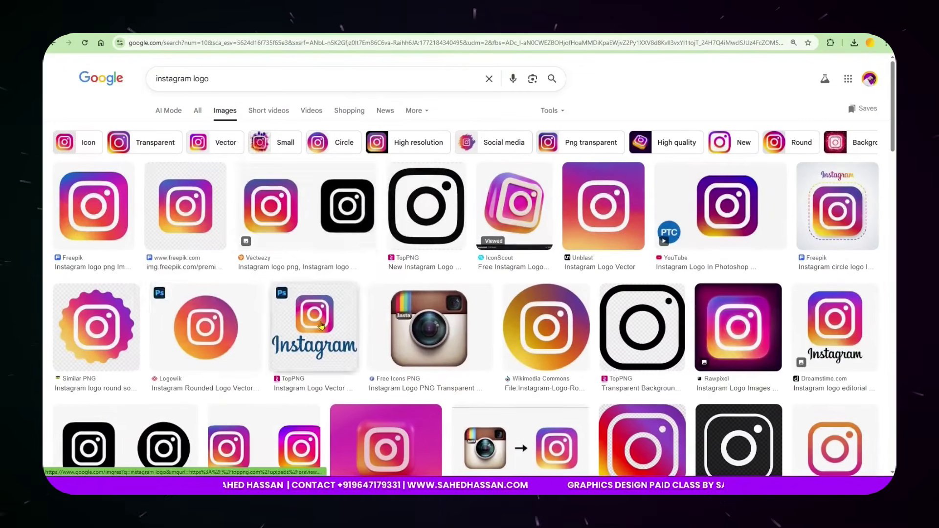
{"action": "left_click", "coordinate": [524, 216]}
Bring the 3D Instagram icon into the poster and remove its background.
{"action": "left_click_drag", "start_coordinate": [737, 269], "coordinate": [619, 265]}
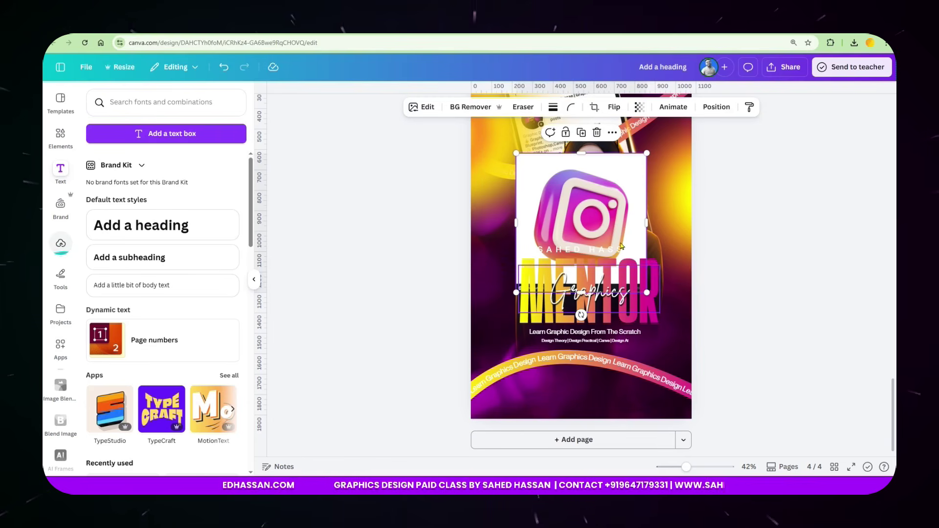
{"action": "left_click", "coordinate": [455, 107]}
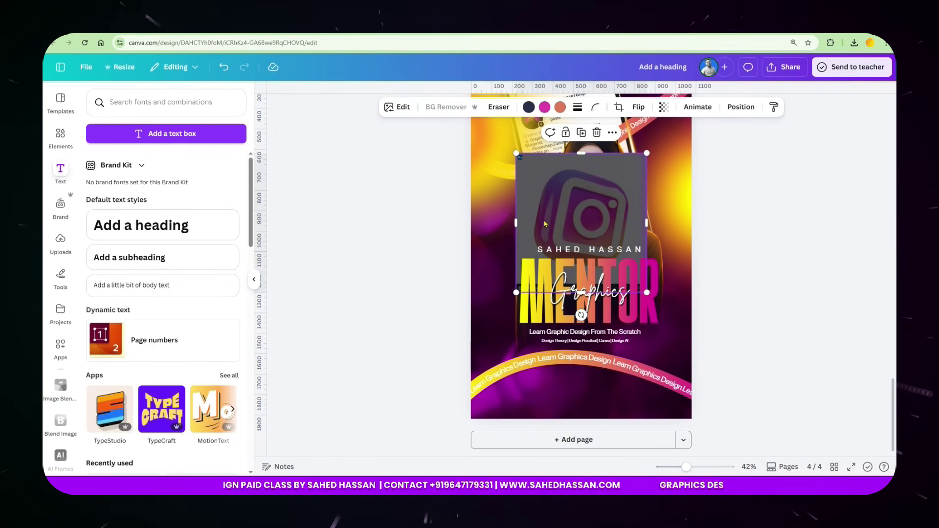
{"action": "left_click_drag", "start_coordinate": [589, 217], "coordinate": [527, 215]}
{"action": "scroll", "coordinate": [548, 264], "scroll_direction": "up", "scroll_amount": 13}
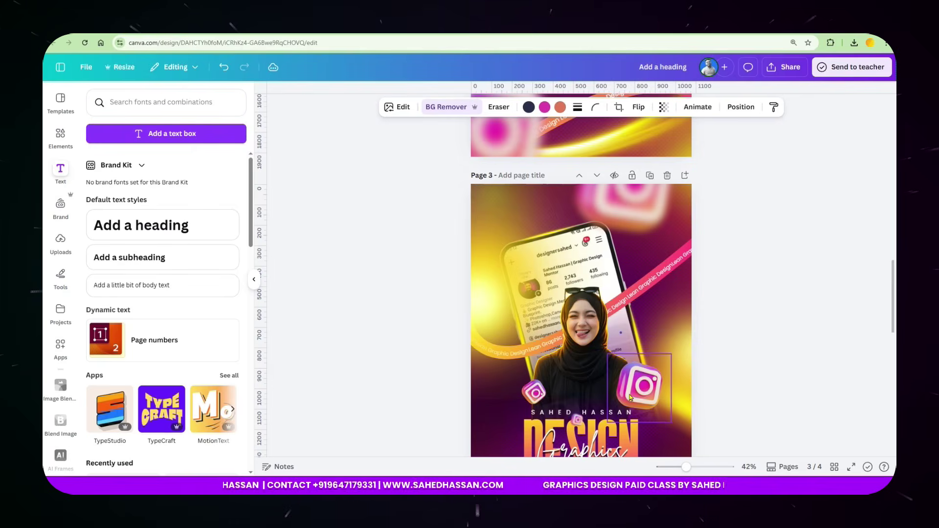
{"action": "scroll", "coordinate": [604, 390], "scroll_direction": "down", "scroll_amount": 8}
{"action": "scroll", "coordinate": [582, 388], "scroll_direction": "down", "scroll_amount": 5}
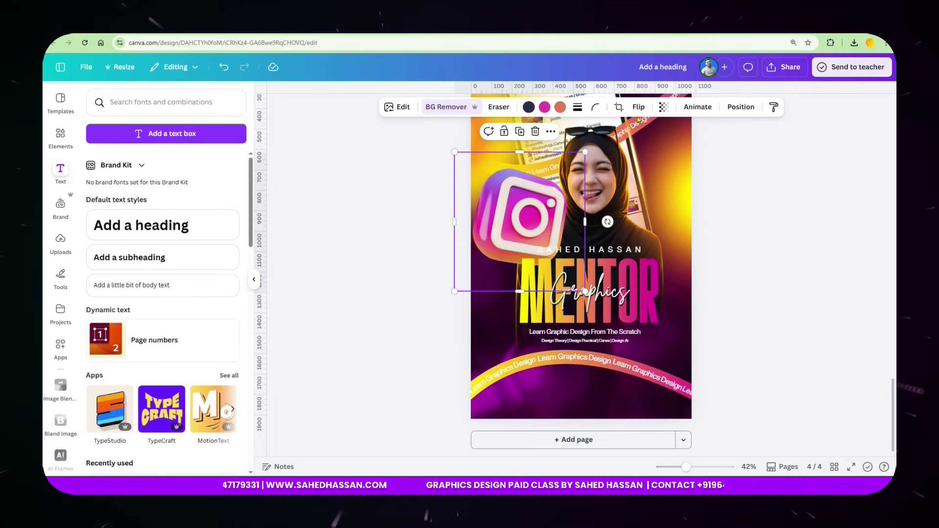
Move the icon to the front and halve its size; add an enlarged copy at the bottom.
{"action": "left_click", "coordinate": [735, 111]}
{"action": "left_click", "coordinate": [124, 168]}
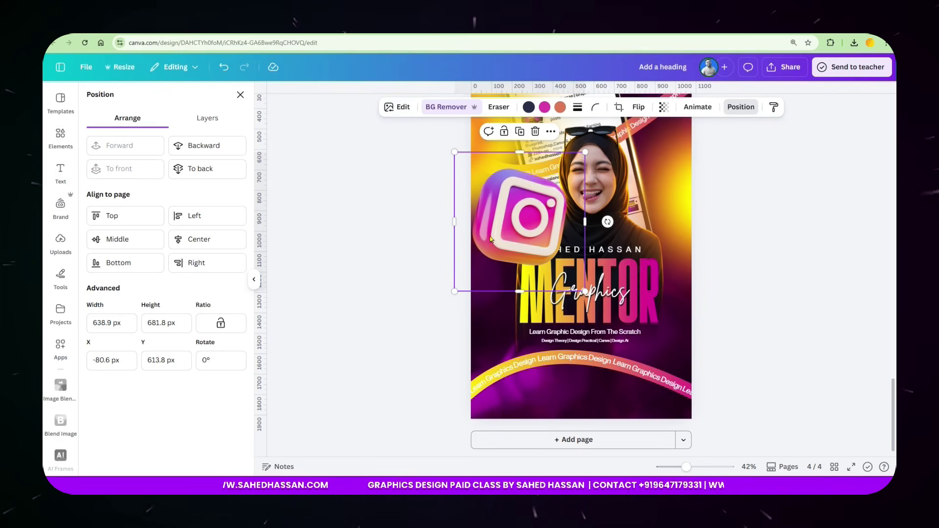
{"action": "left_click_drag", "start_coordinate": [589, 150], "coordinate": [555, 235]}
{"action": "left_click_drag", "start_coordinate": [636, 224], "coordinate": [555, 361]}
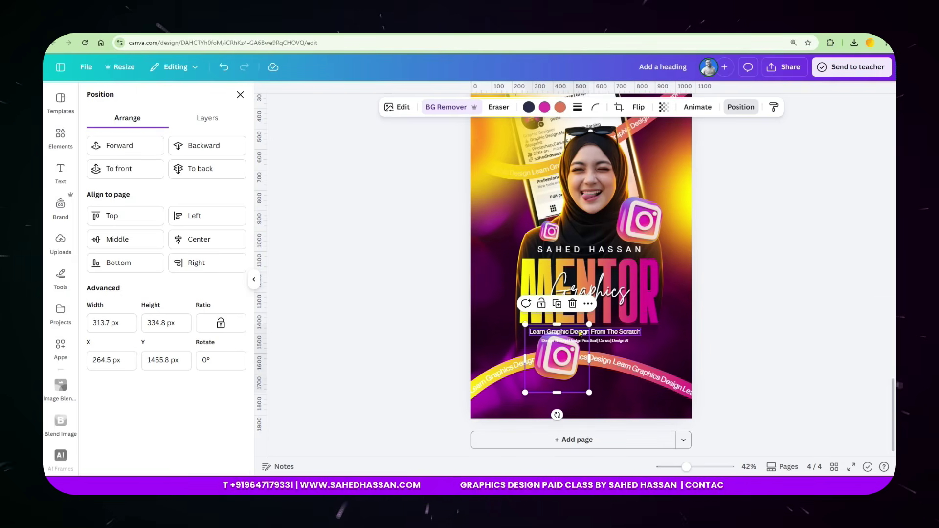
{"action": "left_click_drag", "start_coordinate": [589, 325], "coordinate": [638, 272]}
{"action": "left_click_drag", "start_coordinate": [567, 376], "coordinate": [518, 444]}
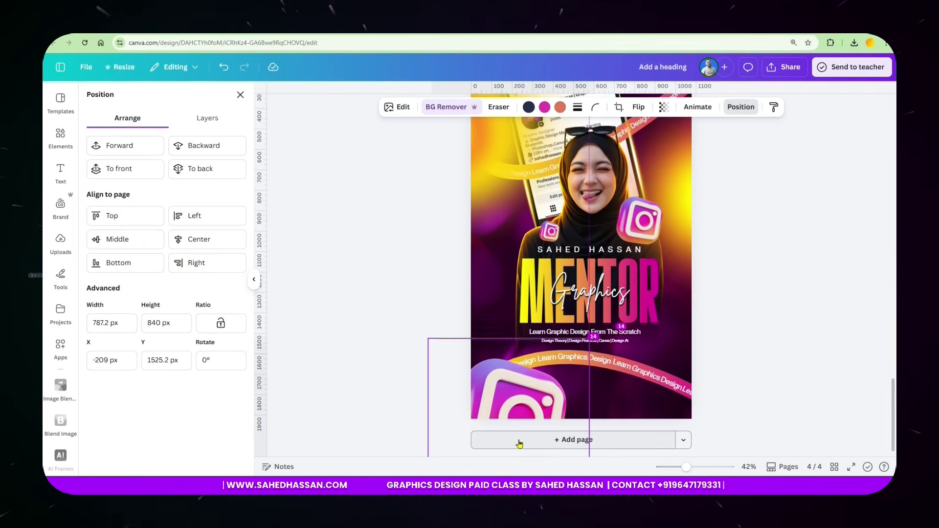
Blur the whole bottom Instagram icon at intensity about 83.
{"action": "left_click", "coordinate": [404, 107]}
{"action": "scroll", "coordinate": [162, 294], "scroll_direction": "down", "scroll_amount": 1}
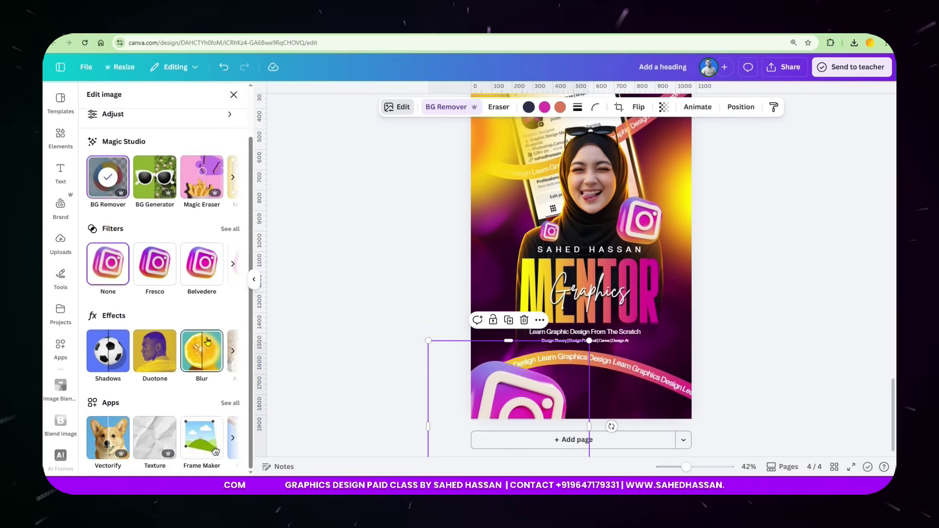
{"action": "left_click", "coordinate": [207, 341]}
{"action": "left_click", "coordinate": [192, 129]}
{"action": "left_click_drag", "start_coordinate": [108, 171], "coordinate": [194, 225]}
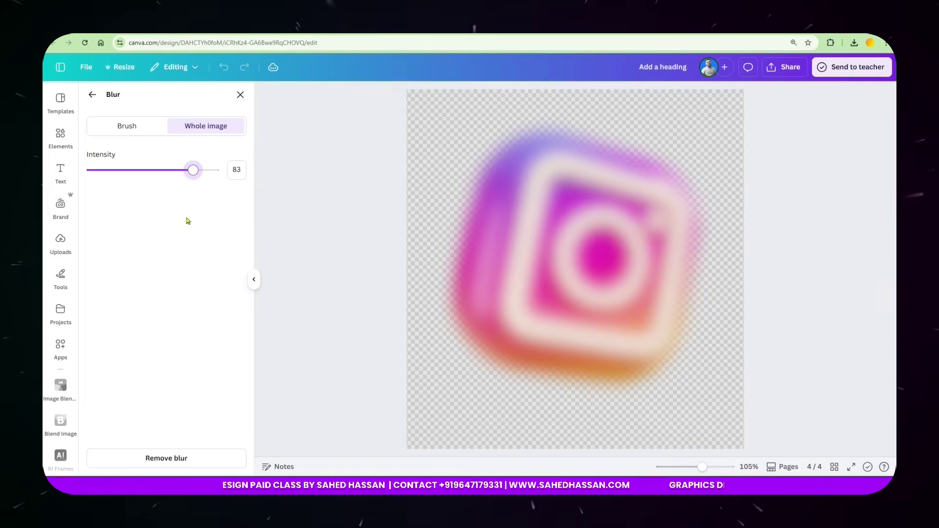
Place a blurred Instagram icon at the poster's top right.
{"action": "left_click", "coordinate": [92, 94]}
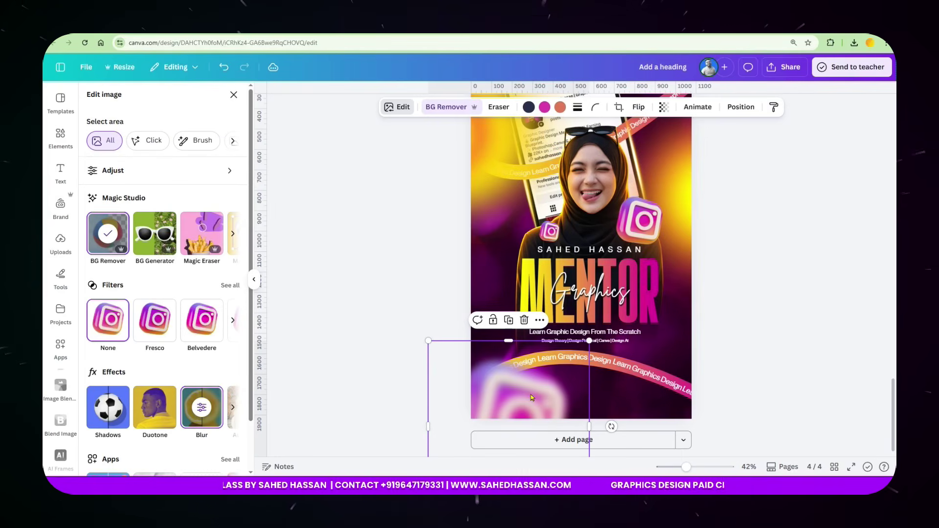
{"action": "left_click_drag", "start_coordinate": [535, 392], "coordinate": [657, 210]}
{"action": "left_click", "coordinate": [751, 273]}
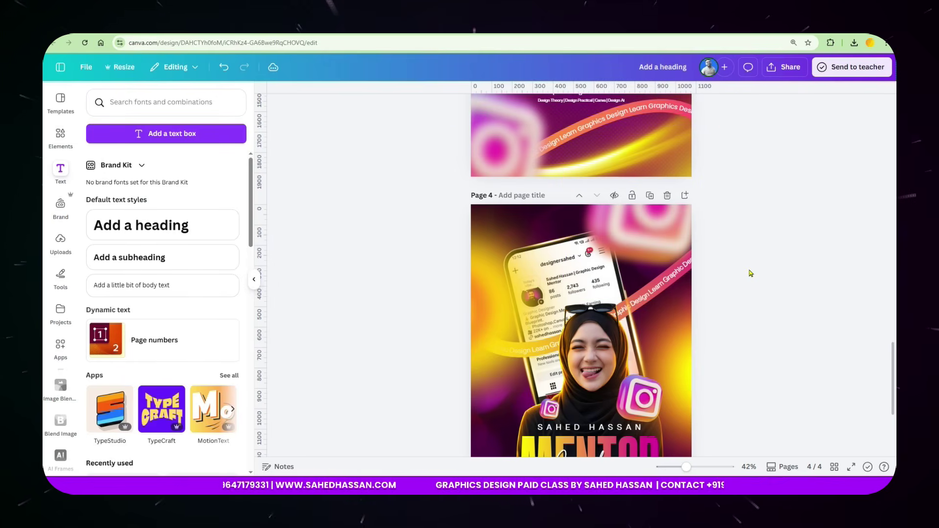
Review the pages and present the finished MENTOR poster full screen.
{"action": "scroll", "coordinate": [685, 260], "scroll_direction": "up", "scroll_amount": 10}
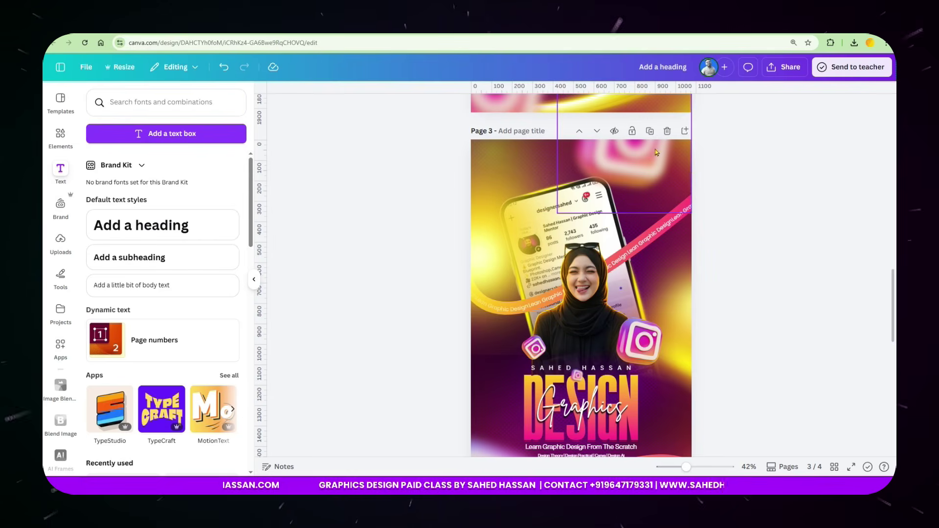
{"action": "scroll", "coordinate": [651, 328], "scroll_direction": "down", "scroll_amount": 5}
{"action": "scroll", "coordinate": [652, 328], "scroll_direction": "down", "scroll_amount": 2}
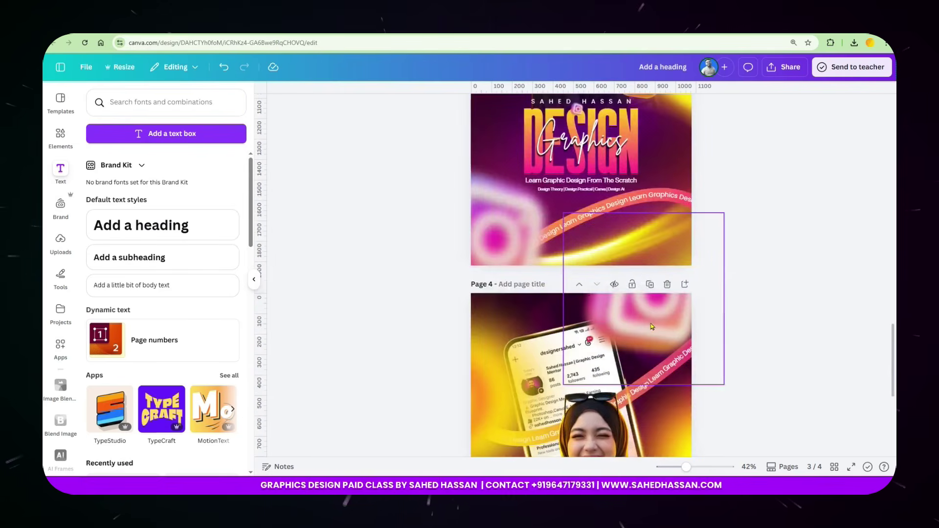
{"action": "scroll", "coordinate": [652, 326], "scroll_direction": "down", "scroll_amount": 5}
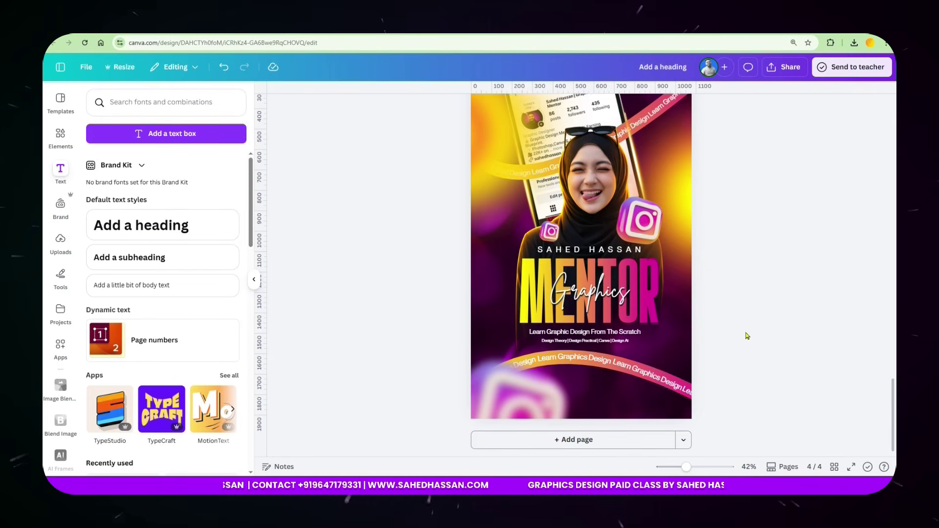
{"action": "left_click", "coordinate": [852, 467]}
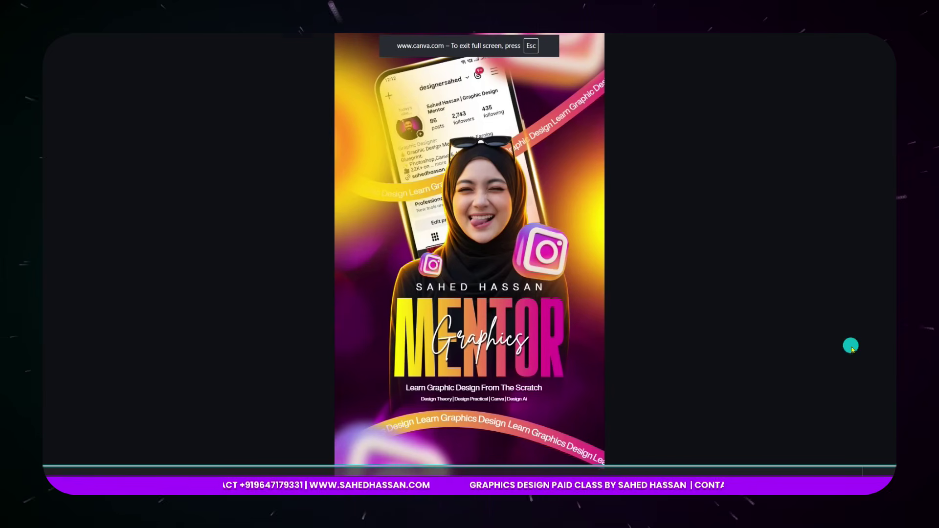